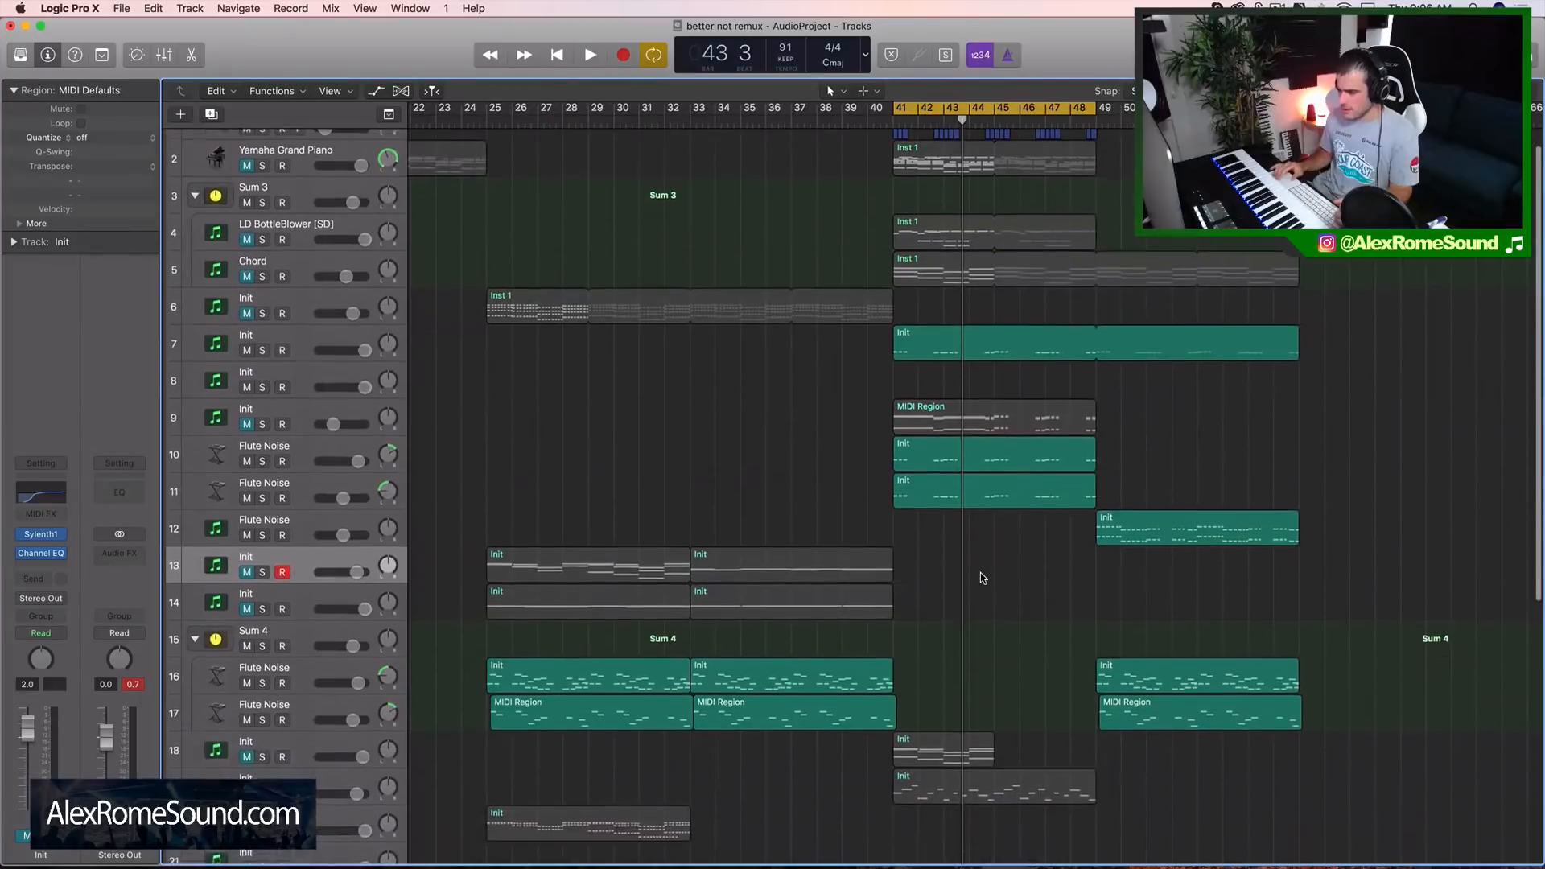
# Step: Look over the Flute Noise regions in Sum 4 from bar 25 and on tracks 10 and 11 from bar 41
pyautogui.moveTo(921, 658); pyautogui.dragTo(415, 654)
pyautogui.moveTo(414, 652); pyautogui.dragTo(894, 718)
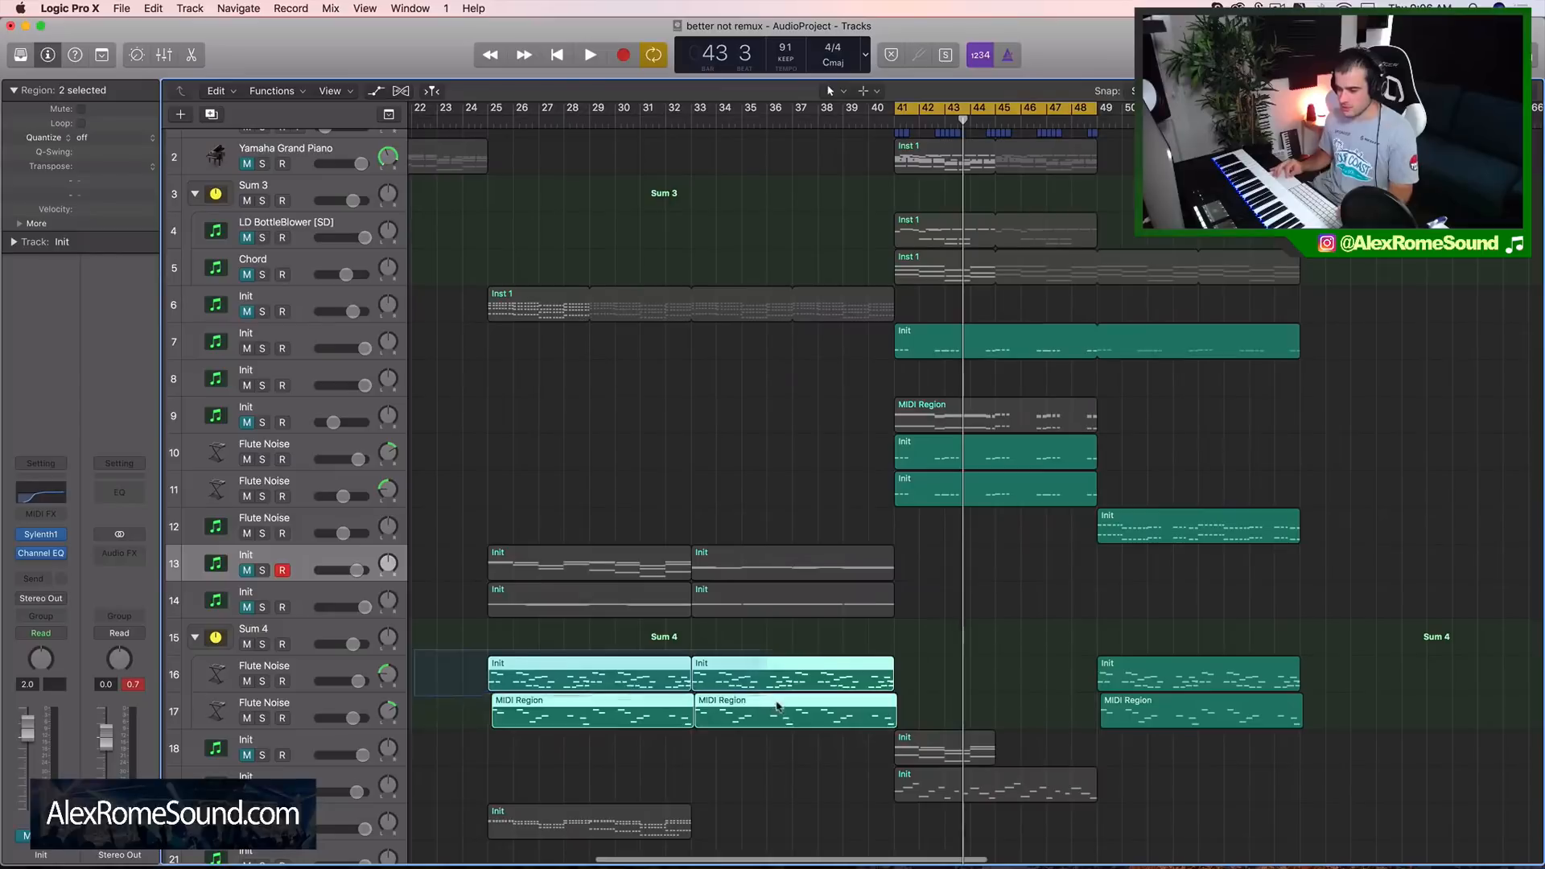
pyautogui.moveTo(924, 565); pyautogui.dragTo(1005, 468)
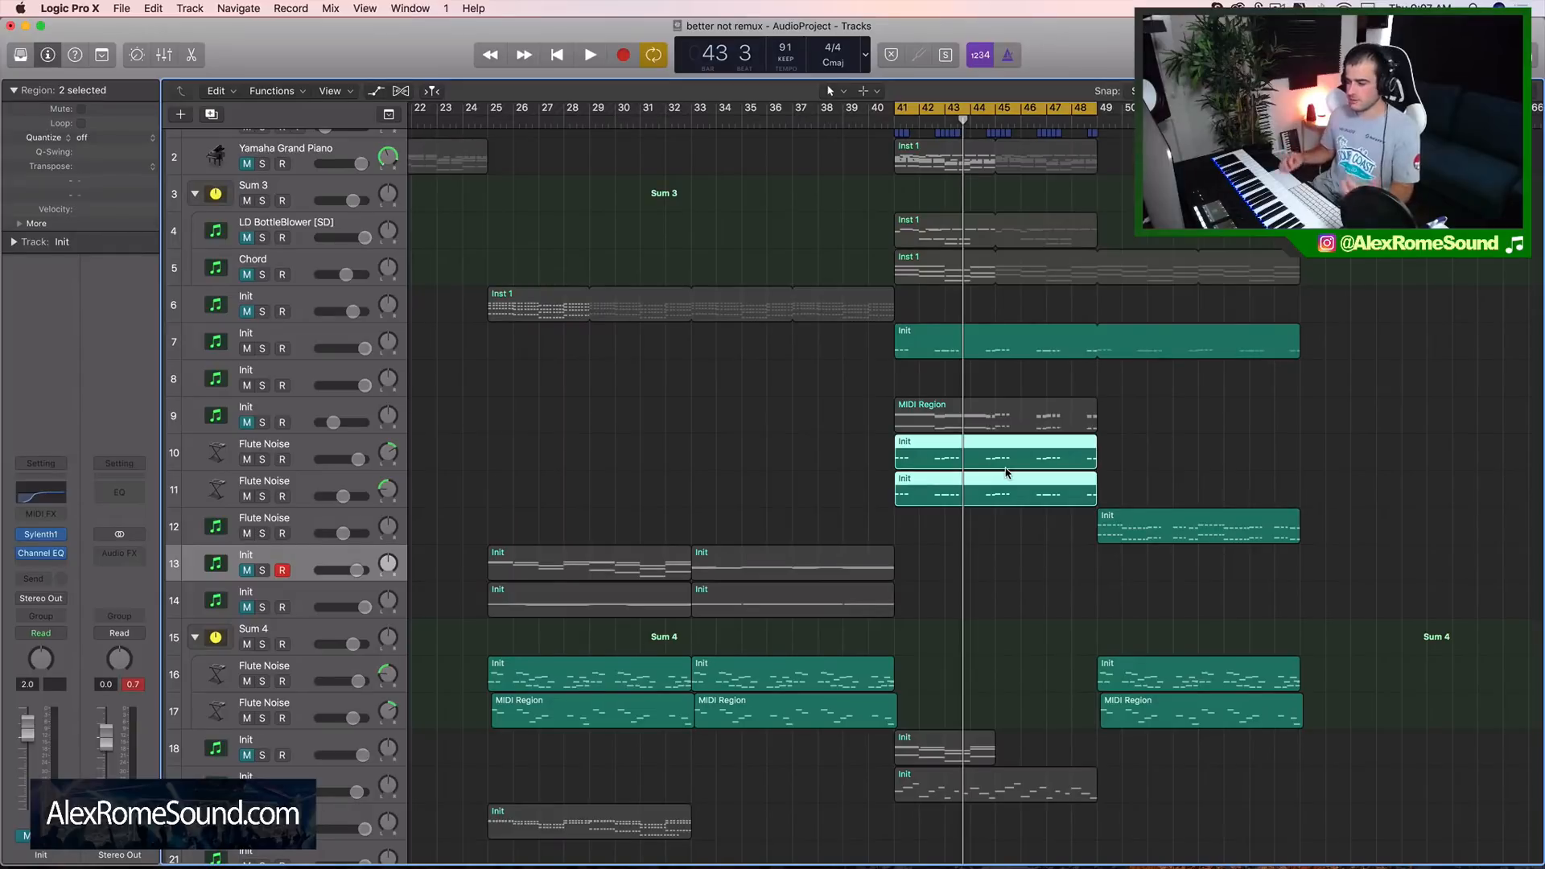
pyautogui.scroll(-10, 1006, 474)
pyautogui.scroll(10, 1006, 471)
pyautogui.scroll(-7, 1006, 474)
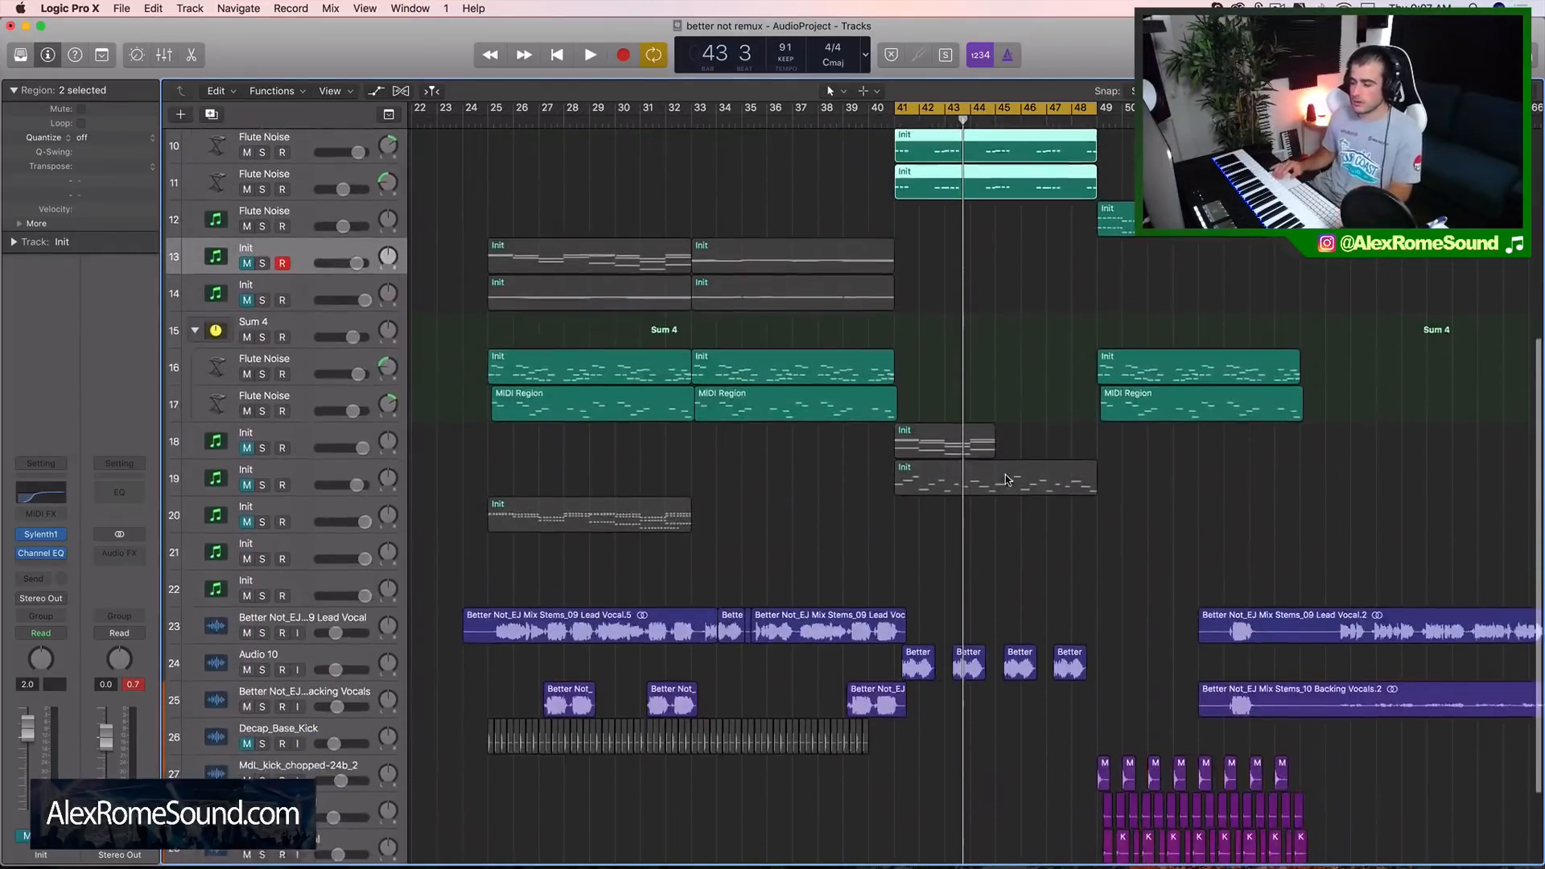
pyautogui.scroll(-3, 1006, 479)
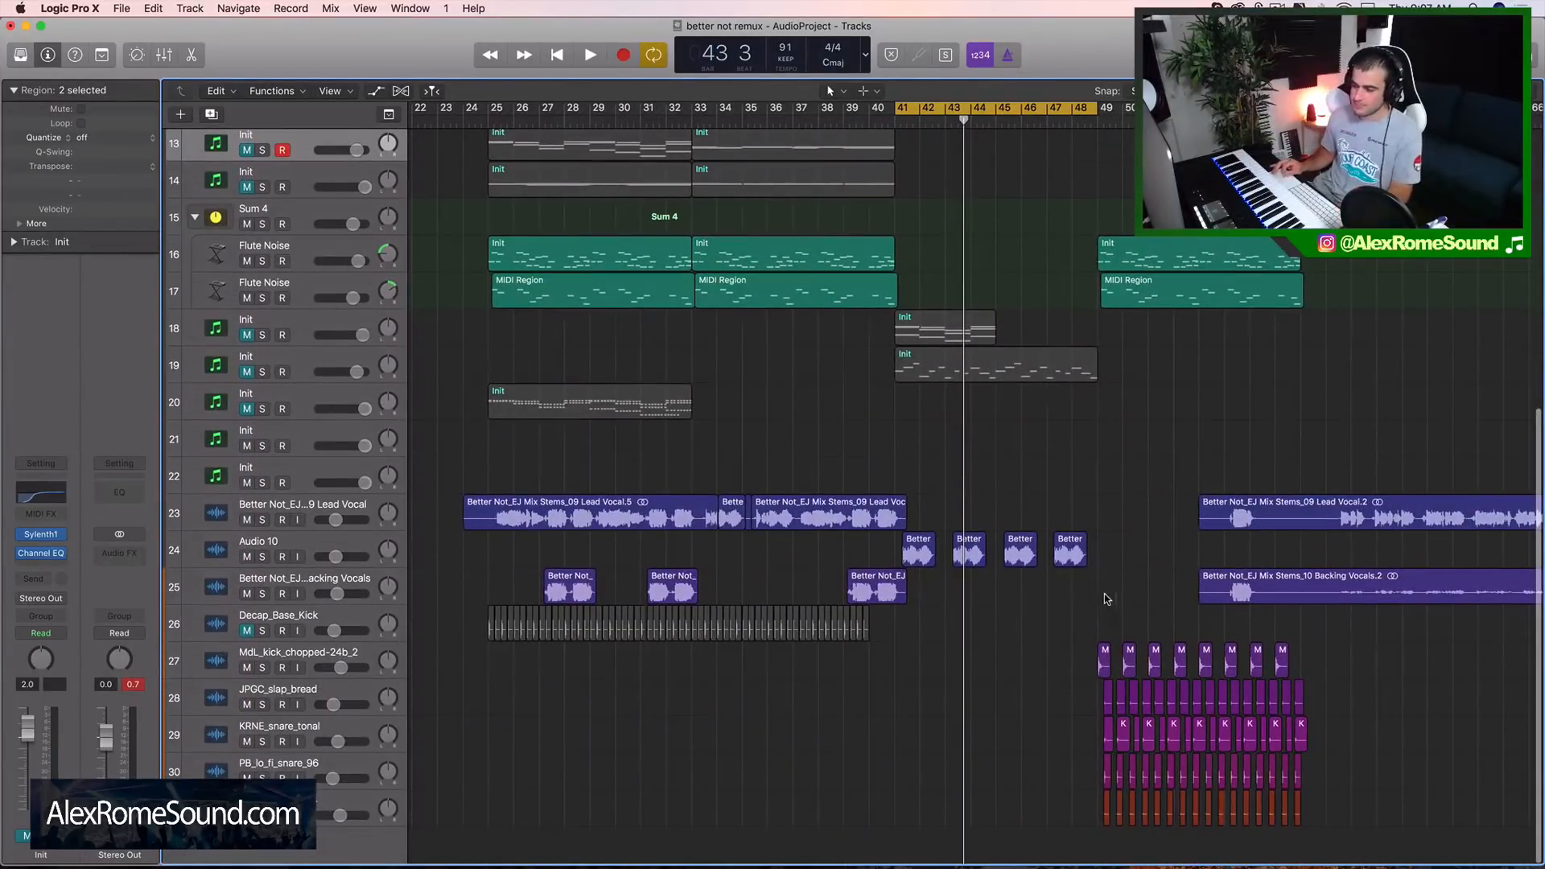
# Step: Examine the vocal regions on tracks 23 to 25 between bars 24 and 48 by selecting them as a group
pyautogui.moveTo(1107, 598); pyautogui.dragTo(1073, 587)
pyautogui.click(1110, 580)
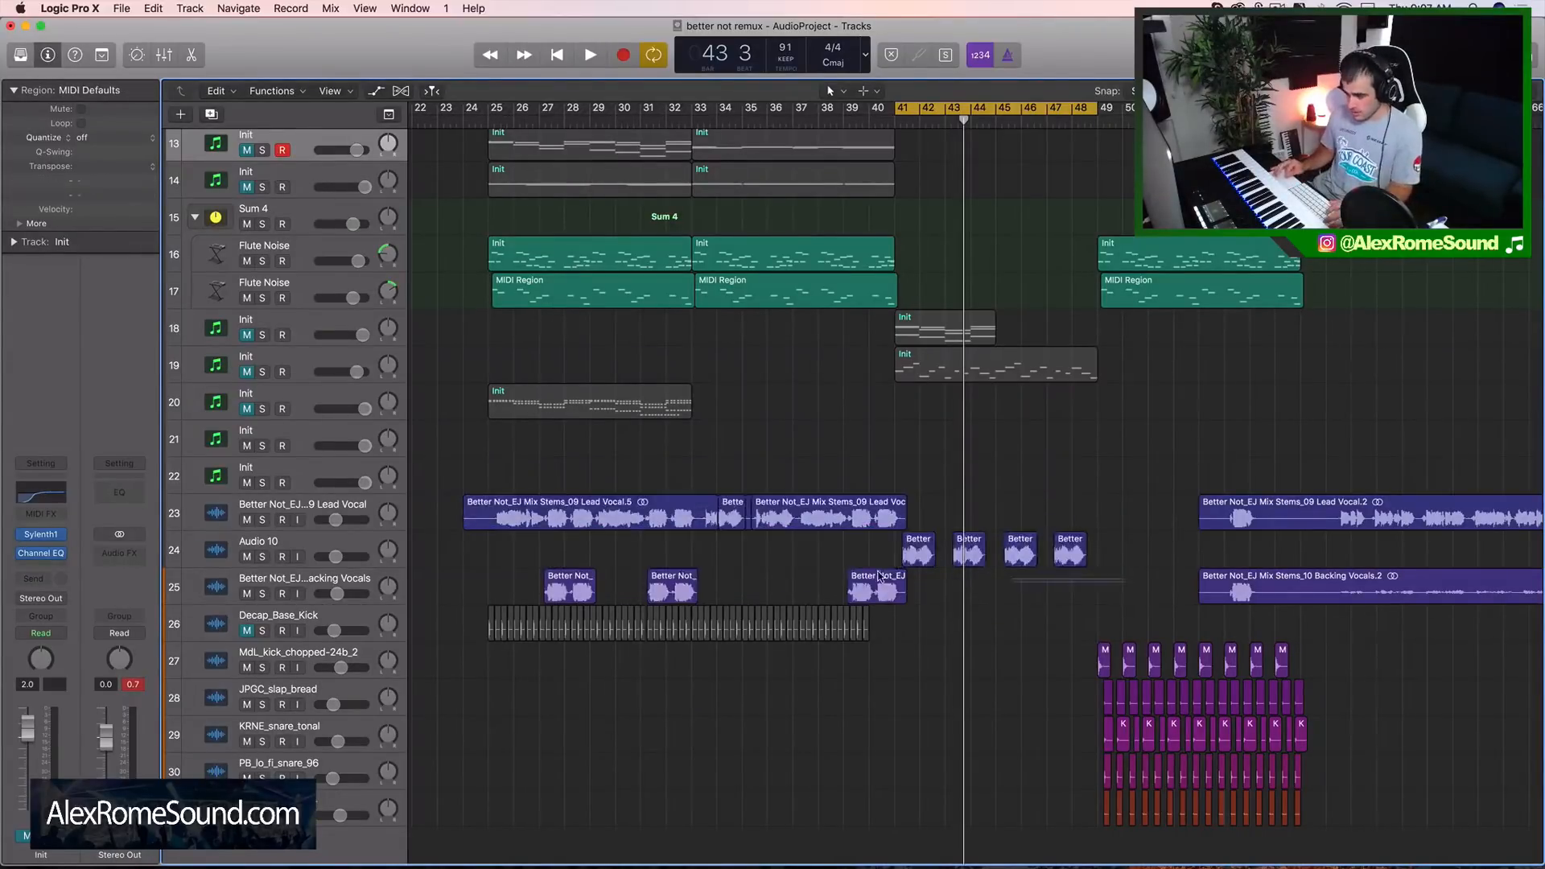
pyautogui.moveTo(880, 576); pyautogui.dragTo(1078, 594)
pyautogui.click(475, 468)
pyautogui.click(816, 585)
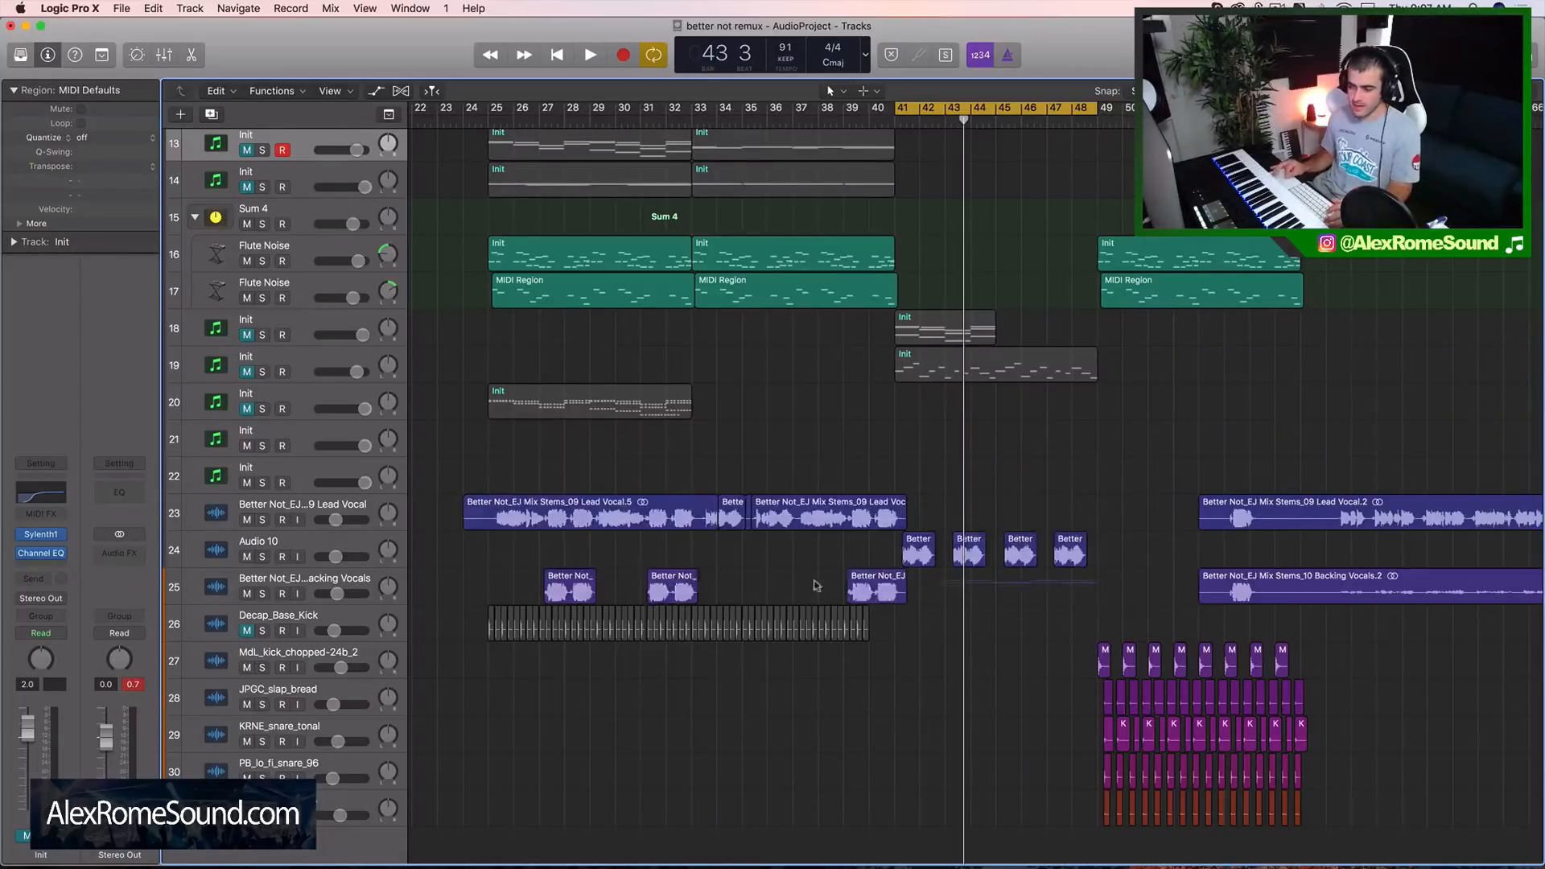
pyautogui.moveTo(816, 585); pyautogui.dragTo(460, 494)
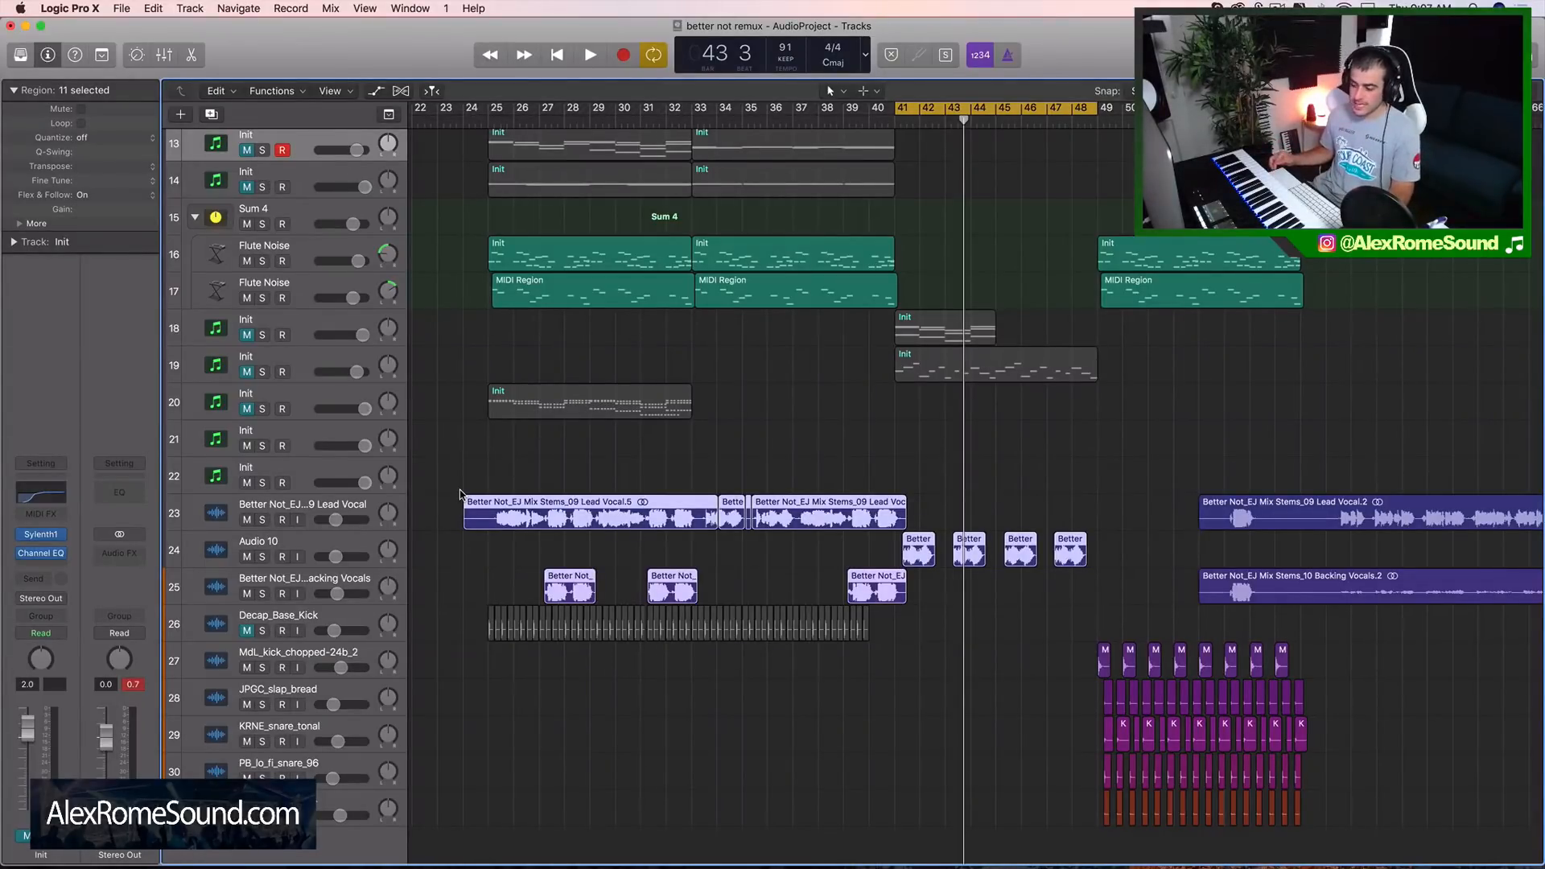
pyautogui.moveTo(462, 478); pyautogui.dragTo(1115, 593)
pyautogui.click(435, 493)
pyautogui.click(1116, 593)
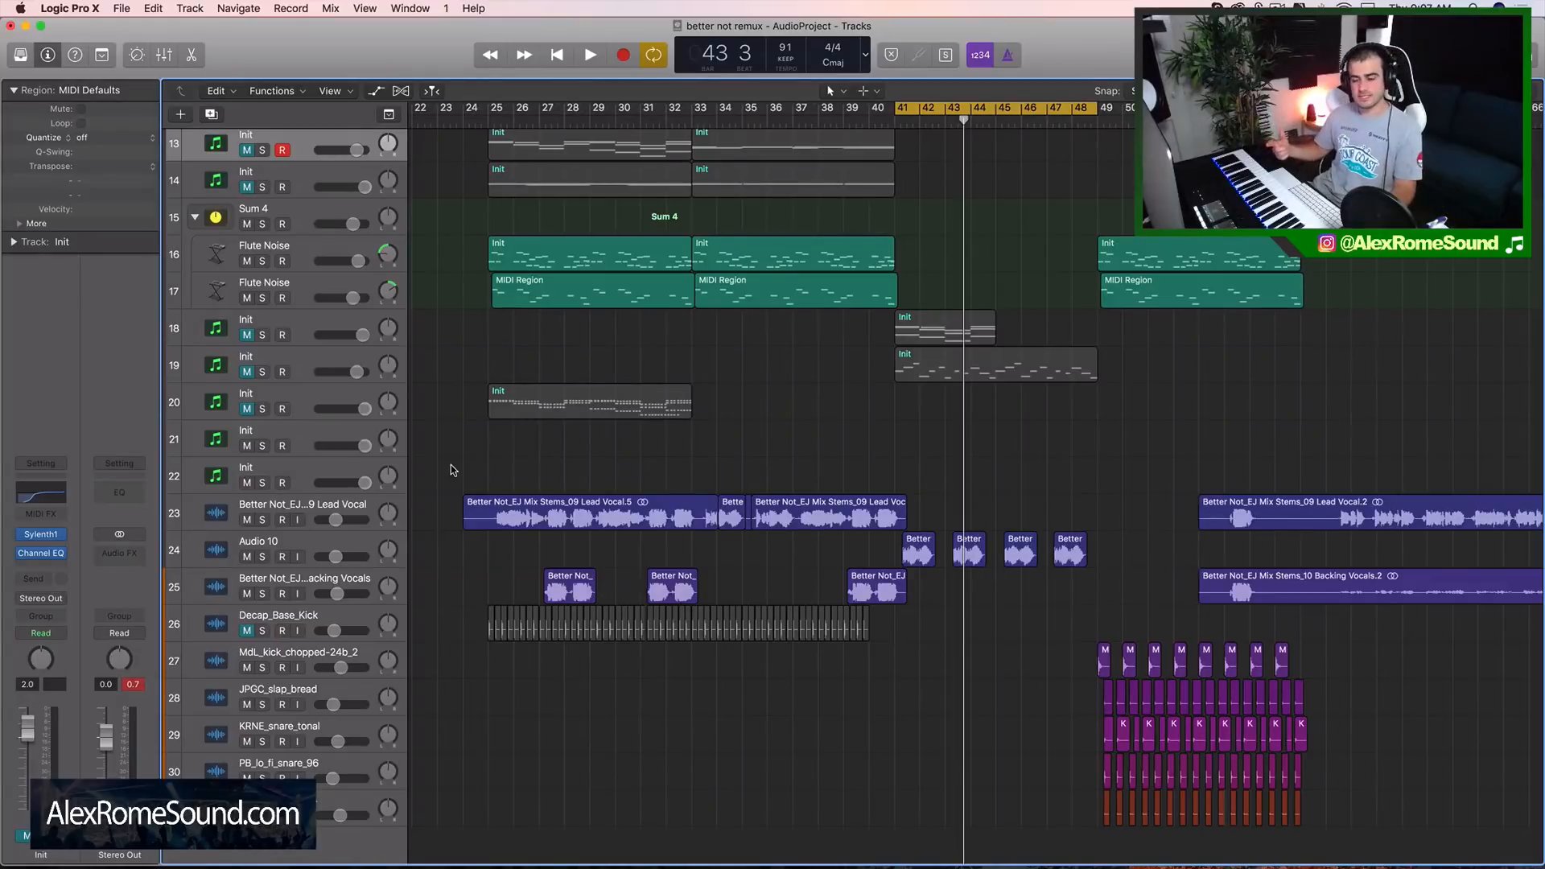
pyautogui.moveTo(450, 465); pyautogui.dragTo(1123, 595)
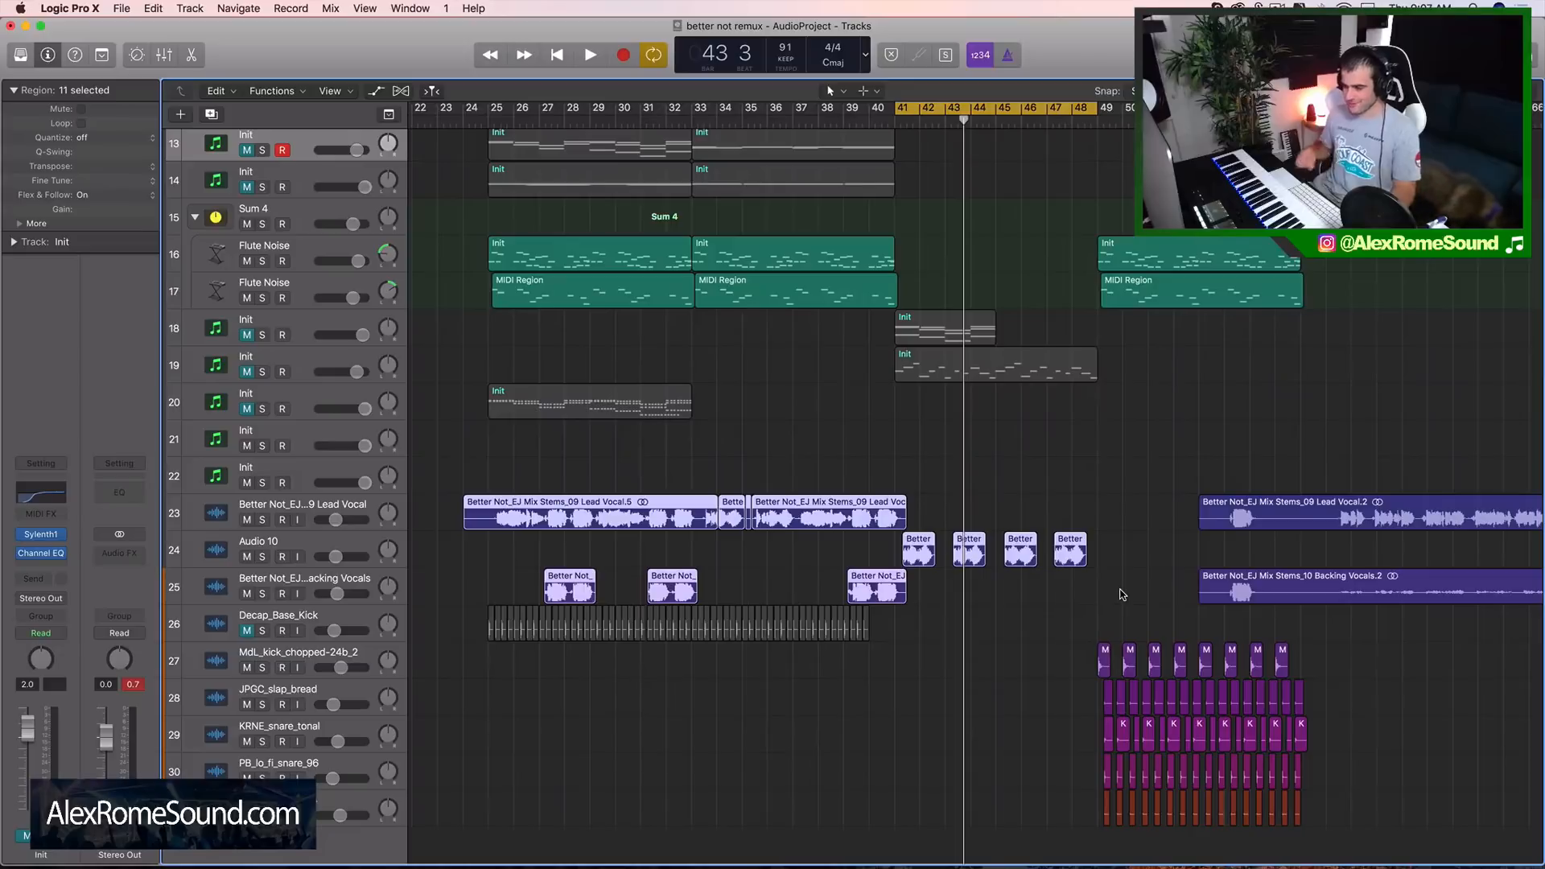
pyautogui.click(881, 676)
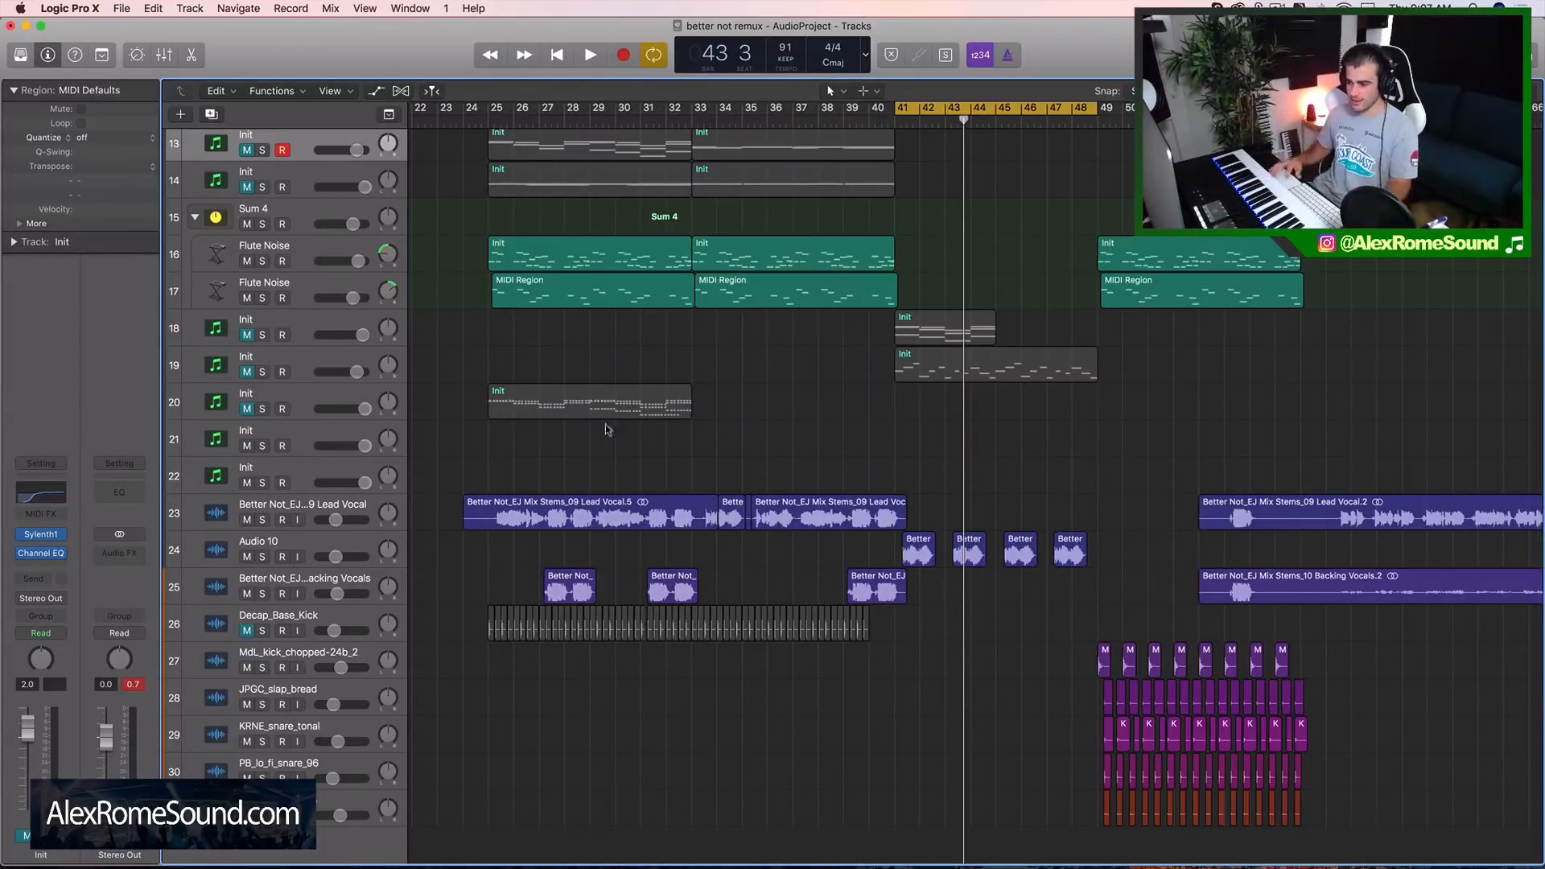
# Step: Set the cycle range from bar 25 to bar 48
pyautogui.moveTo(490, 107); pyautogui.dragTo(1064, 128)
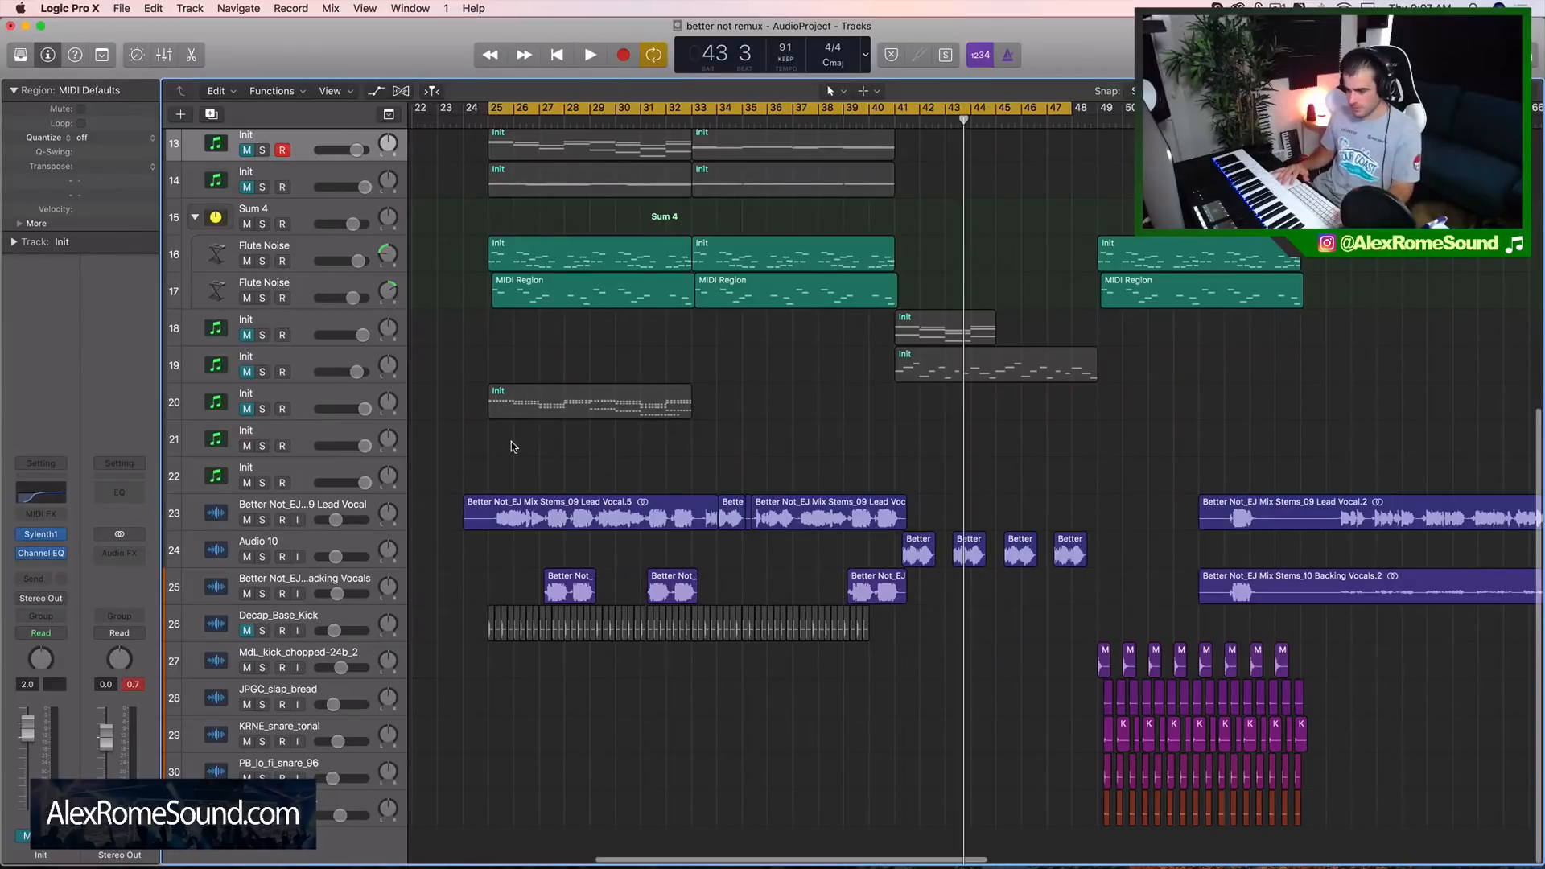
pyautogui.press('super+Right')
pyautogui.scroll(5, 511, 441)
pyautogui.hscroll(-7, 510, 441)
pyautogui.scroll(-2, 511, 441)
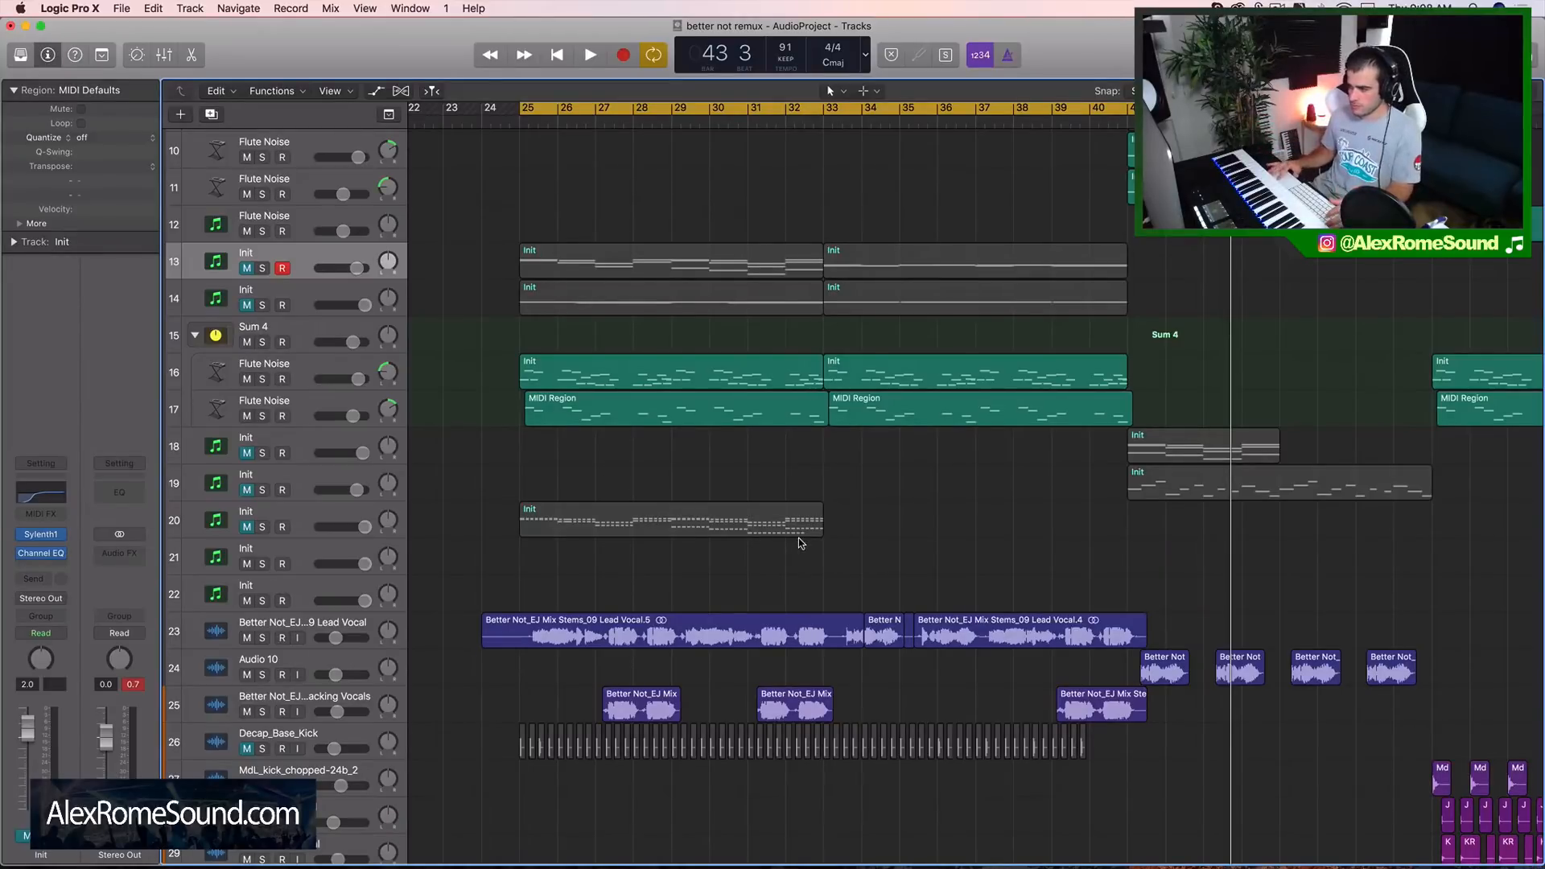
pyautogui.hscroll(2, 798, 537)
pyautogui.scroll(-5, 799, 538)
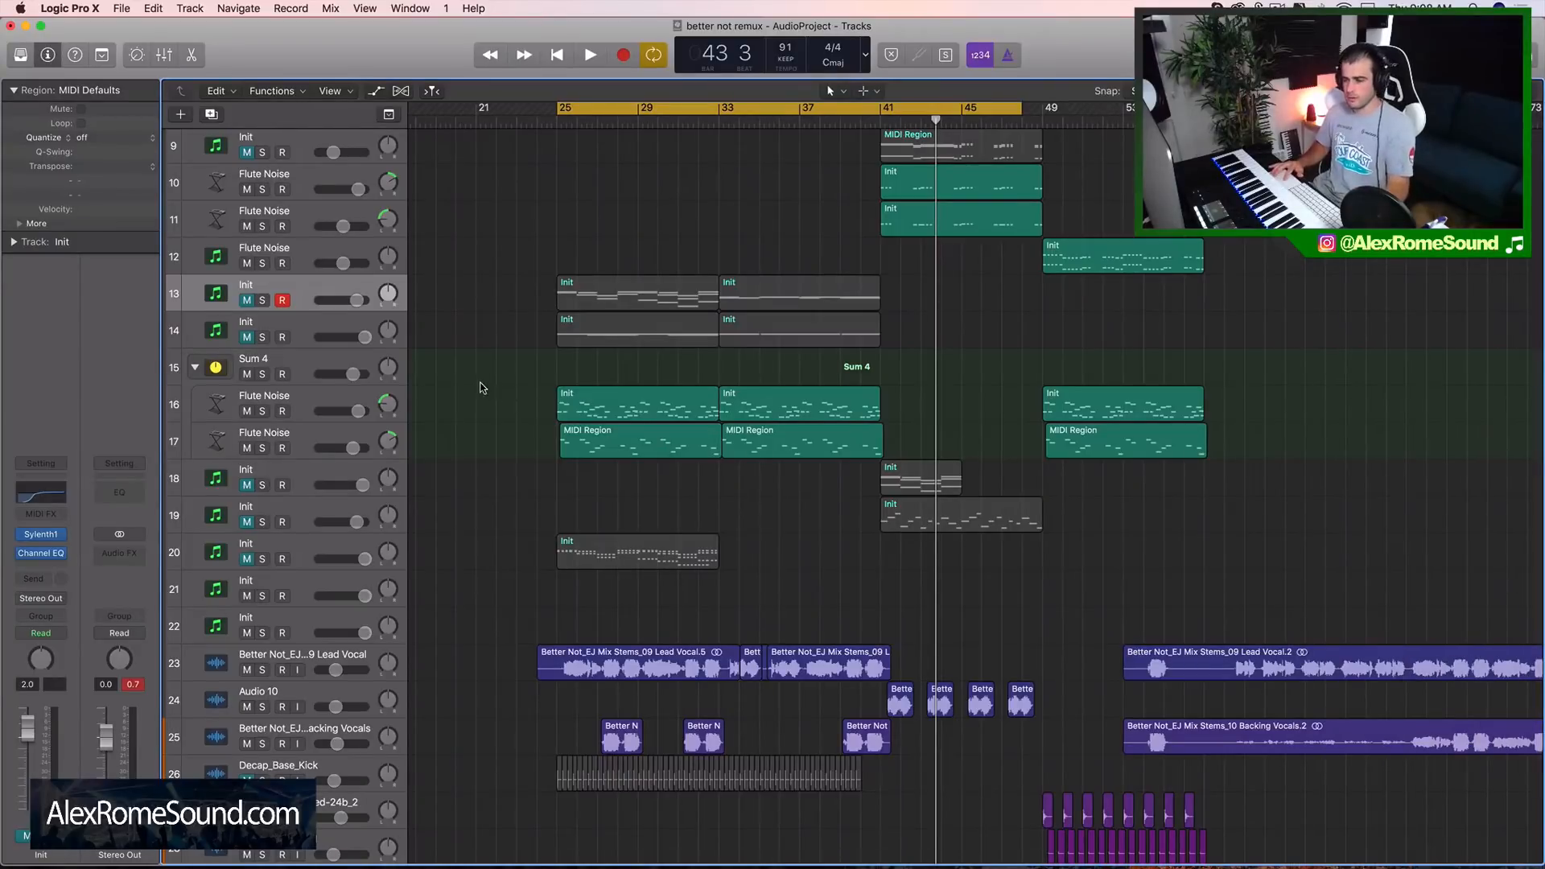
pyautogui.moveTo(480, 388); pyautogui.dragTo(822, 486)
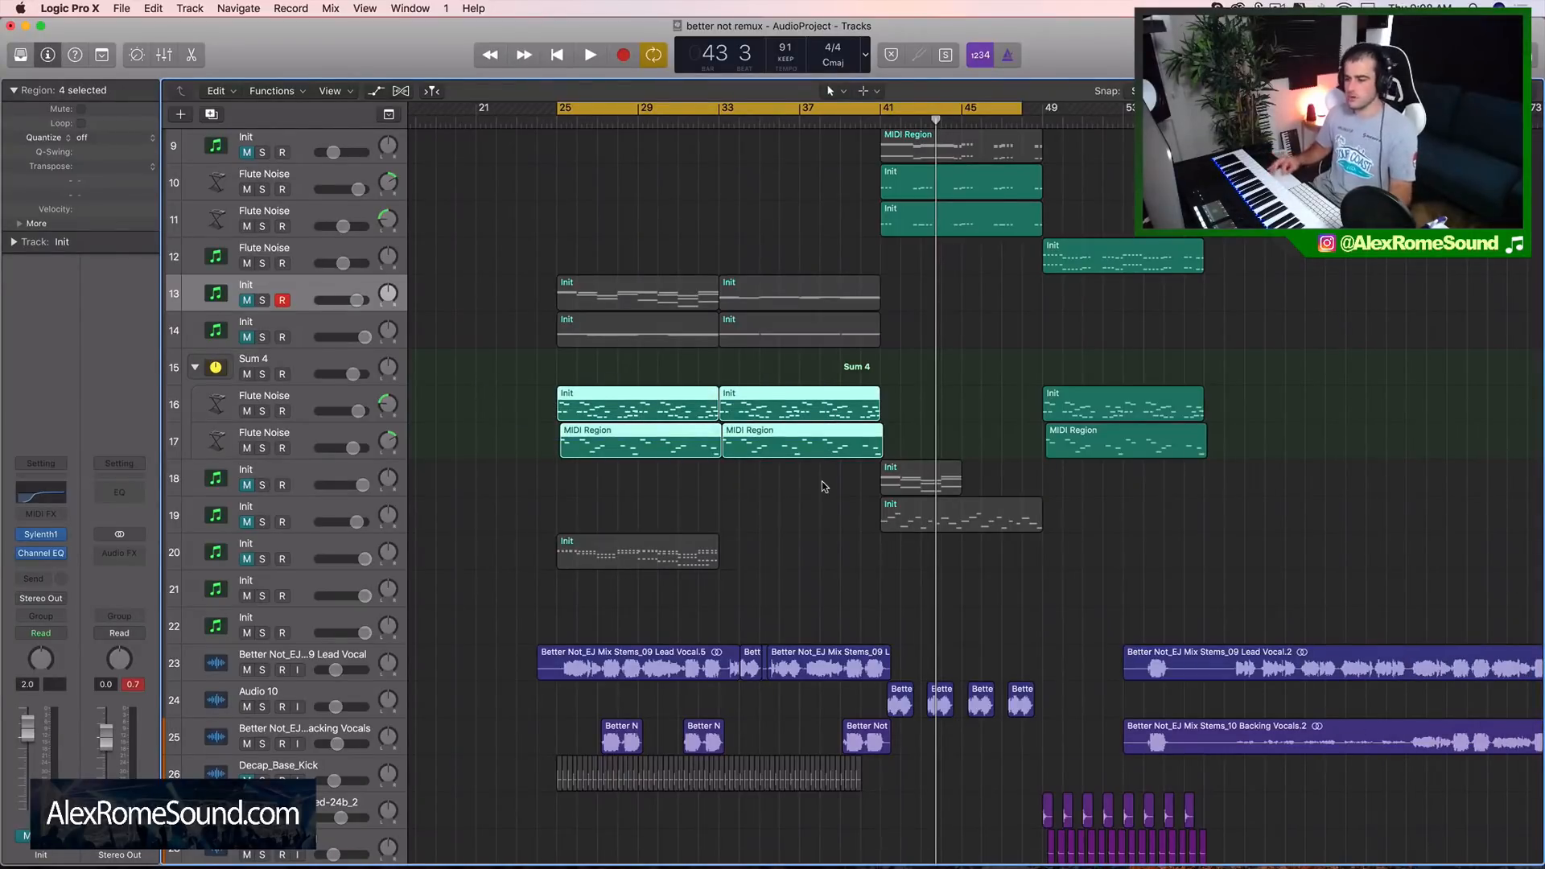
pyautogui.click(519, 418)
# Step: Play from bar 25 and adjust the panning of both Flute Noise tracks in Sum 4 closer to the centre
pyautogui.press('space')
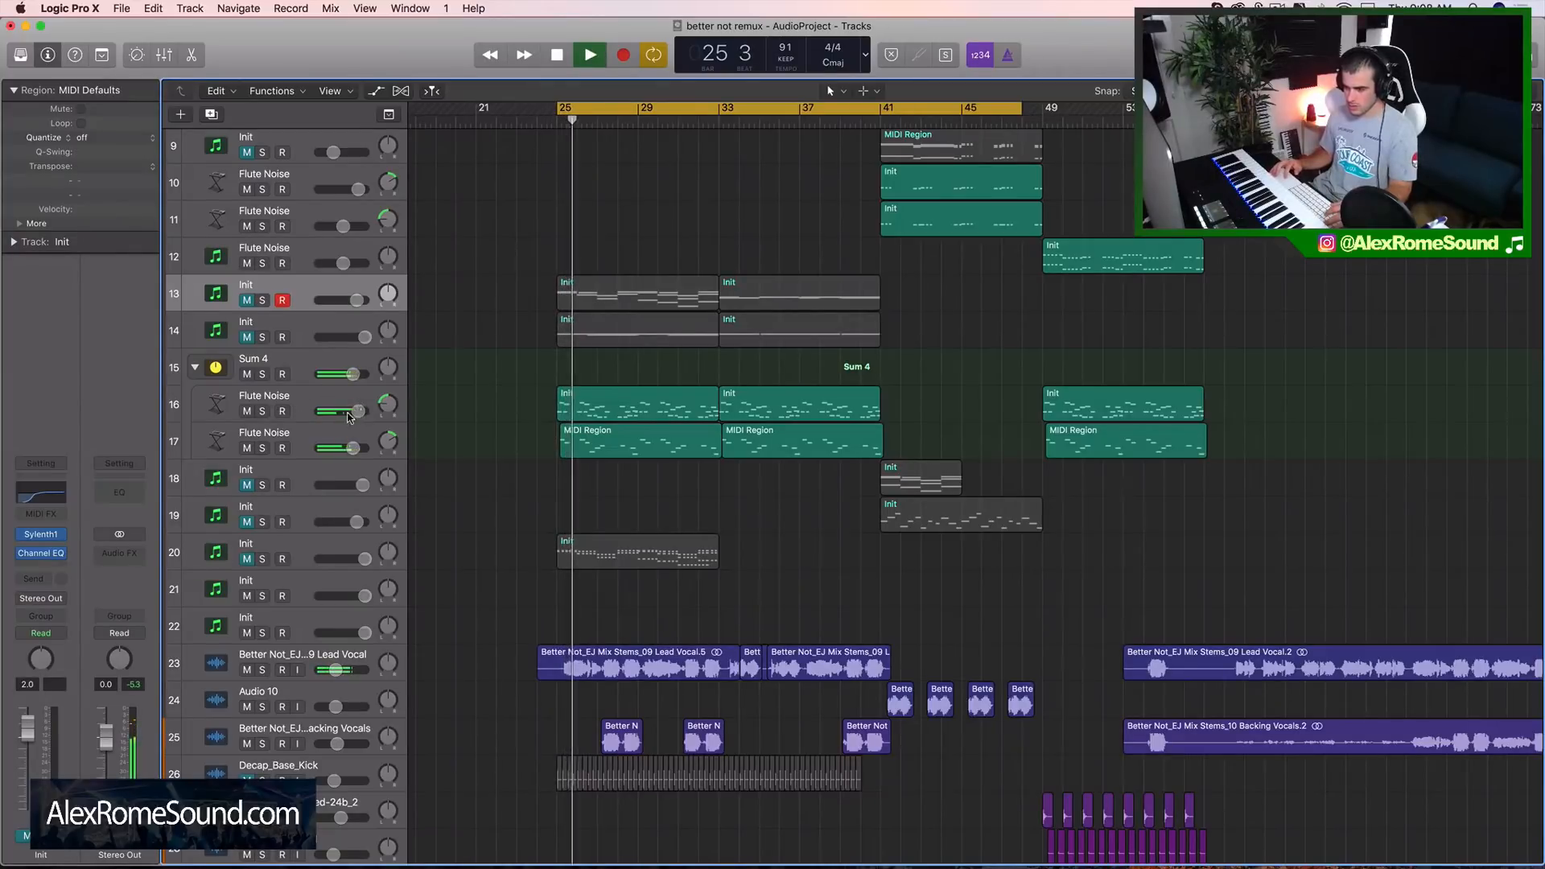
pyautogui.moveTo(387, 404); pyautogui.dragTo(388, 388)
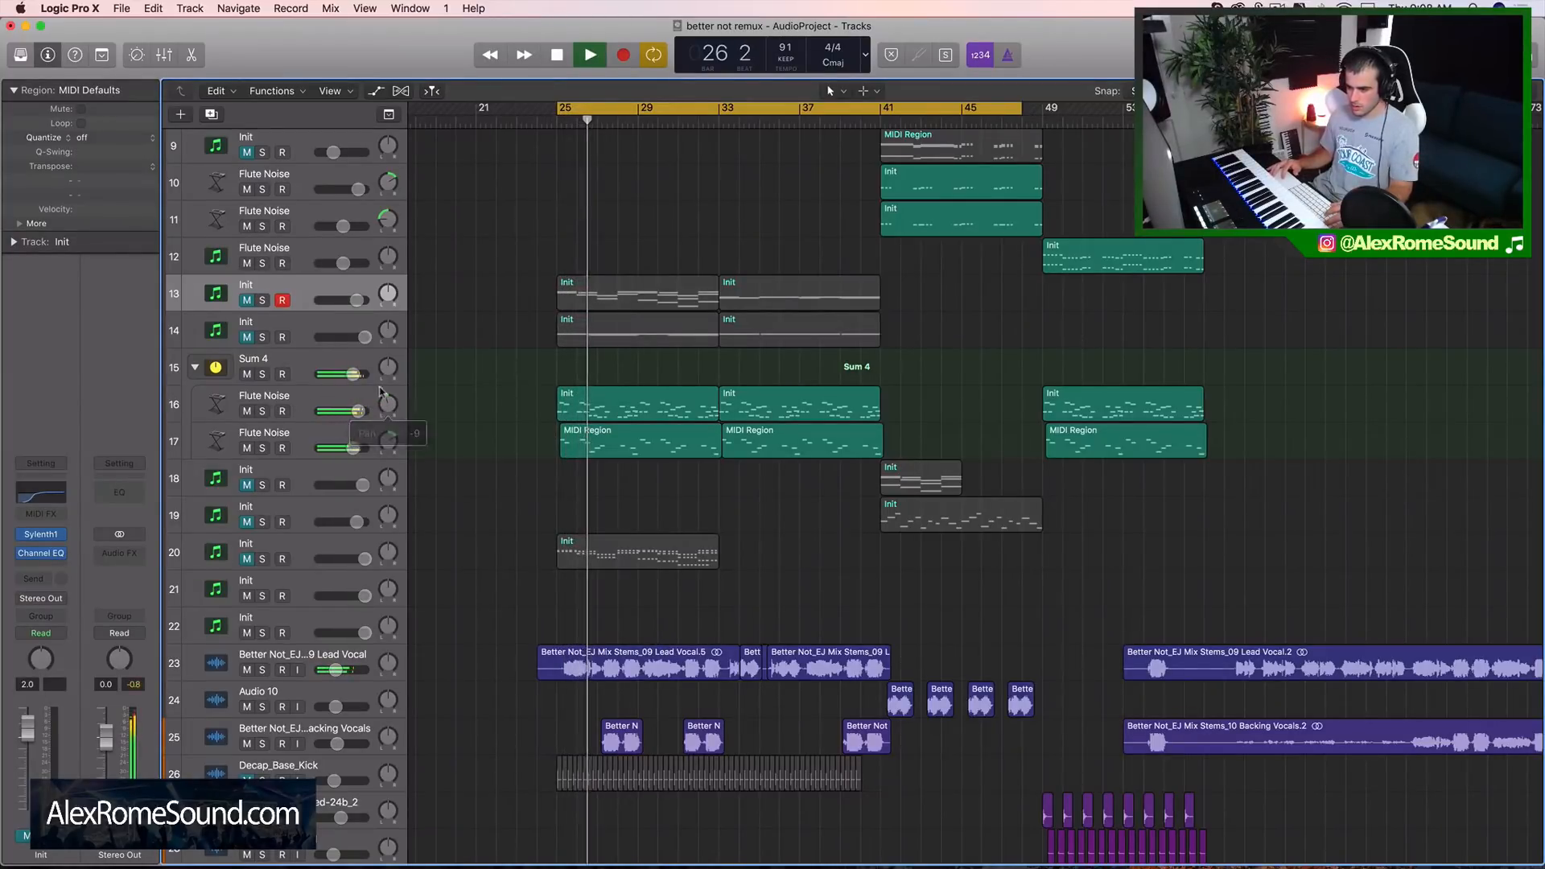
pyautogui.moveTo(388, 441); pyautogui.dragTo(388, 424)
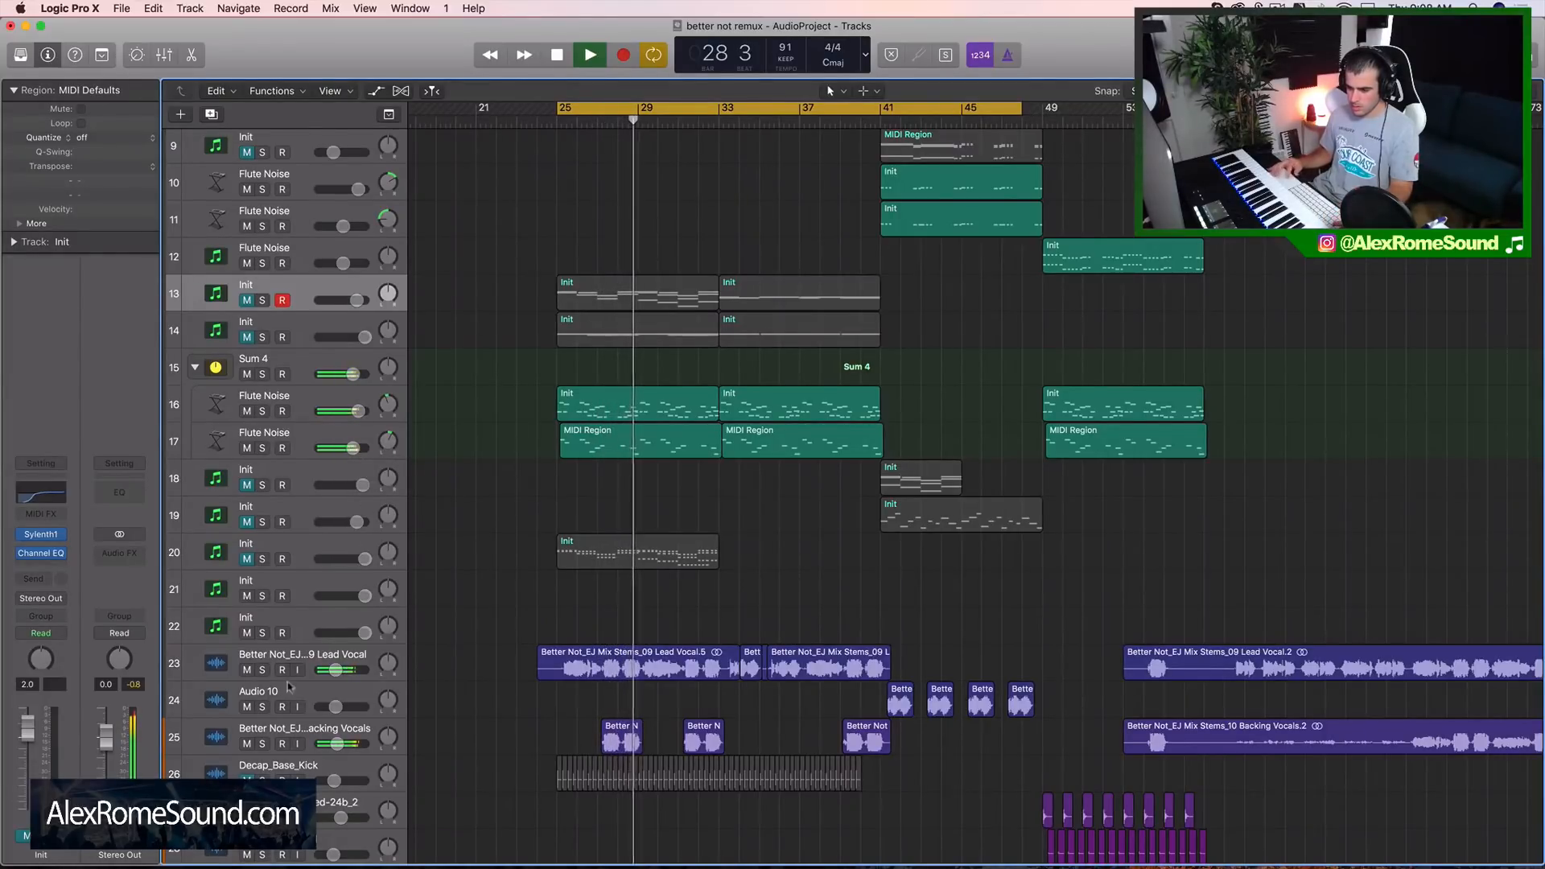
# Step: Mute the Backing Vocals and Lead Vocal tracks and stop playback
pyautogui.click(246, 744)
pyautogui.click(248, 670)
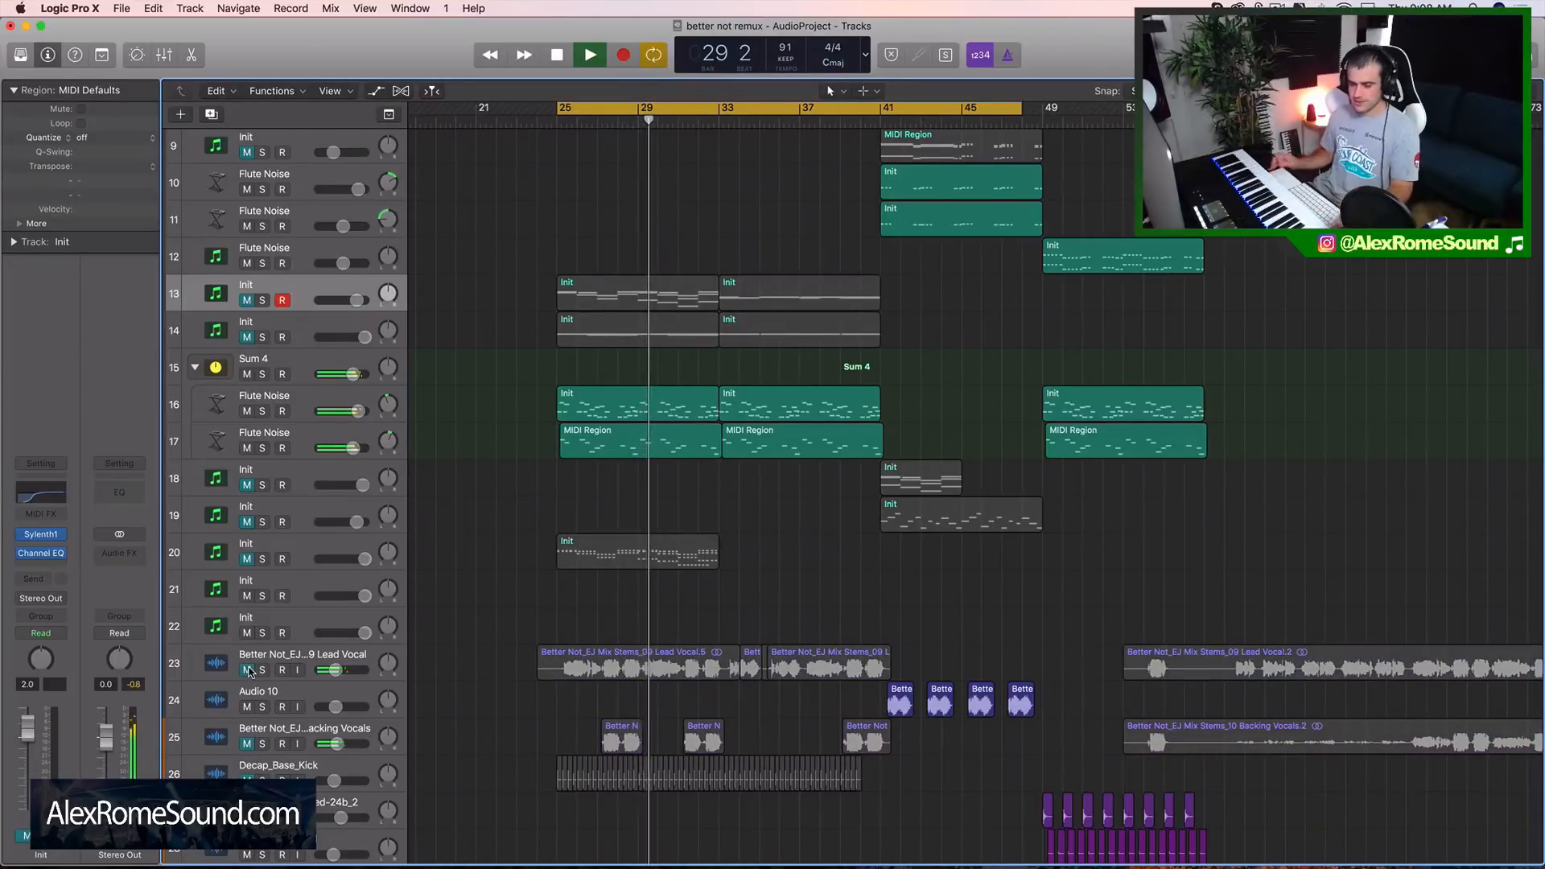
pyautogui.press('space')
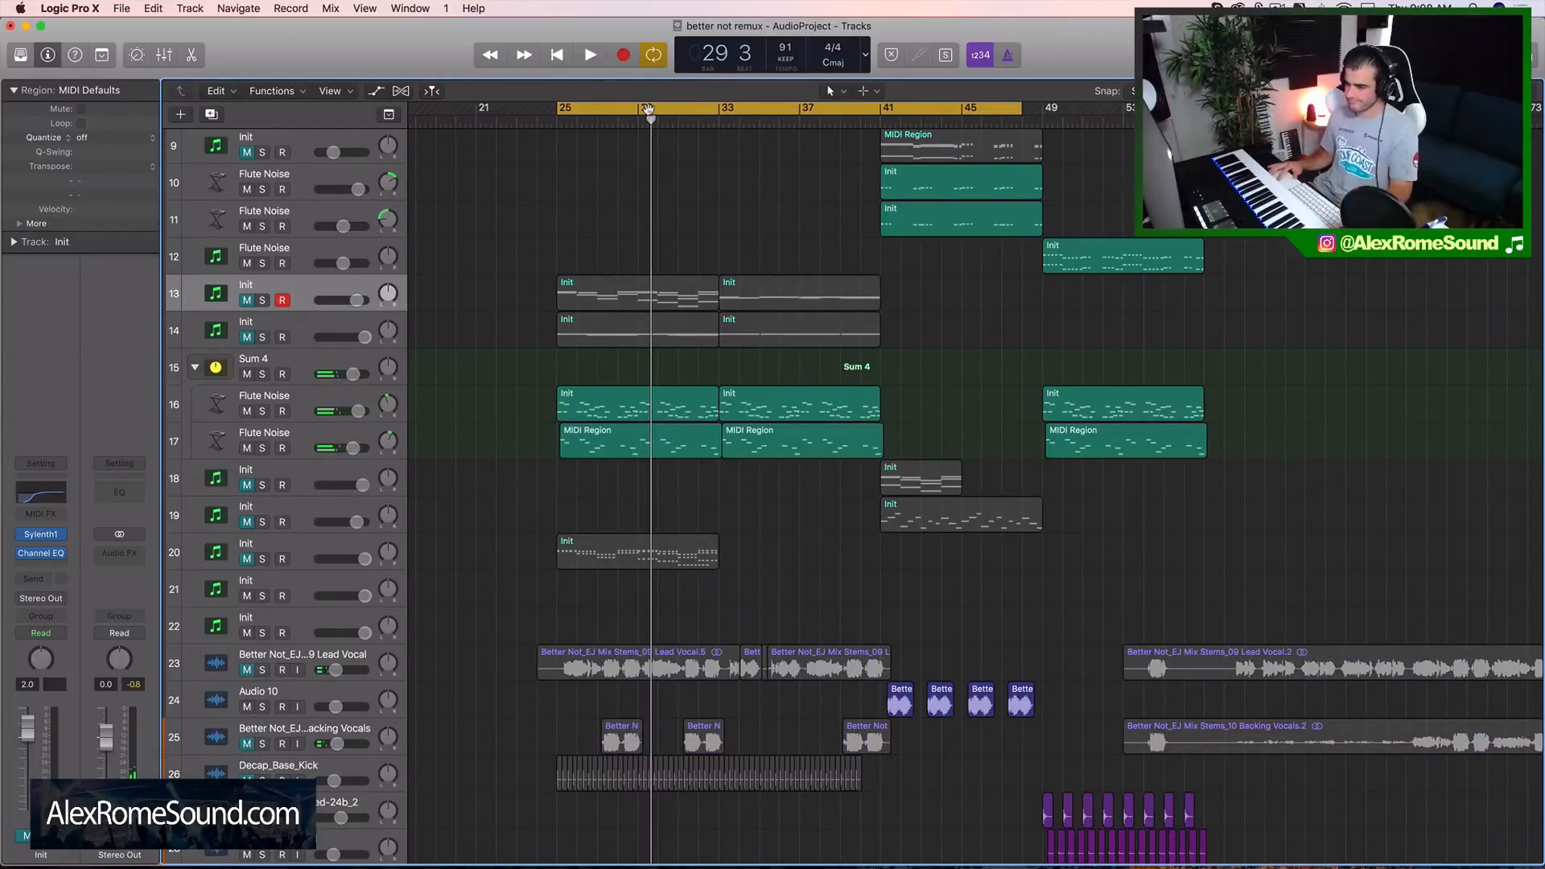
# Step: Cycle bars 29 to 41, select the lead and backing vocal regions, and listen to the section with the vocals muted
pyautogui.moveTo(645, 108); pyautogui.dragTo(880, 127)
pyautogui.moveTo(508, 625); pyautogui.dragTo(842, 737)
pyautogui.press('space')
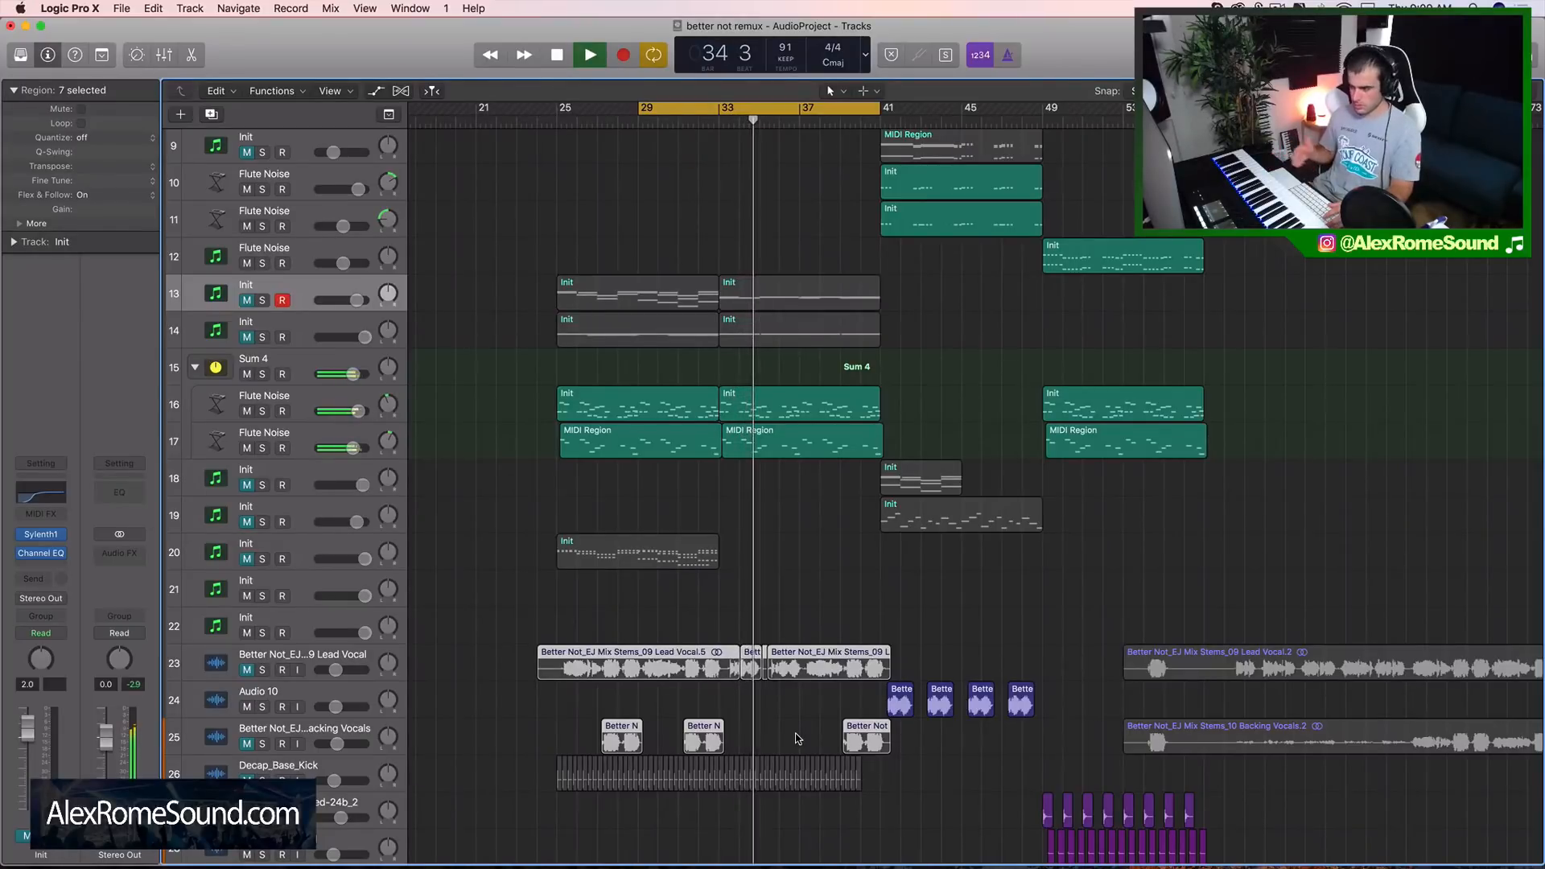
pyautogui.press('space')
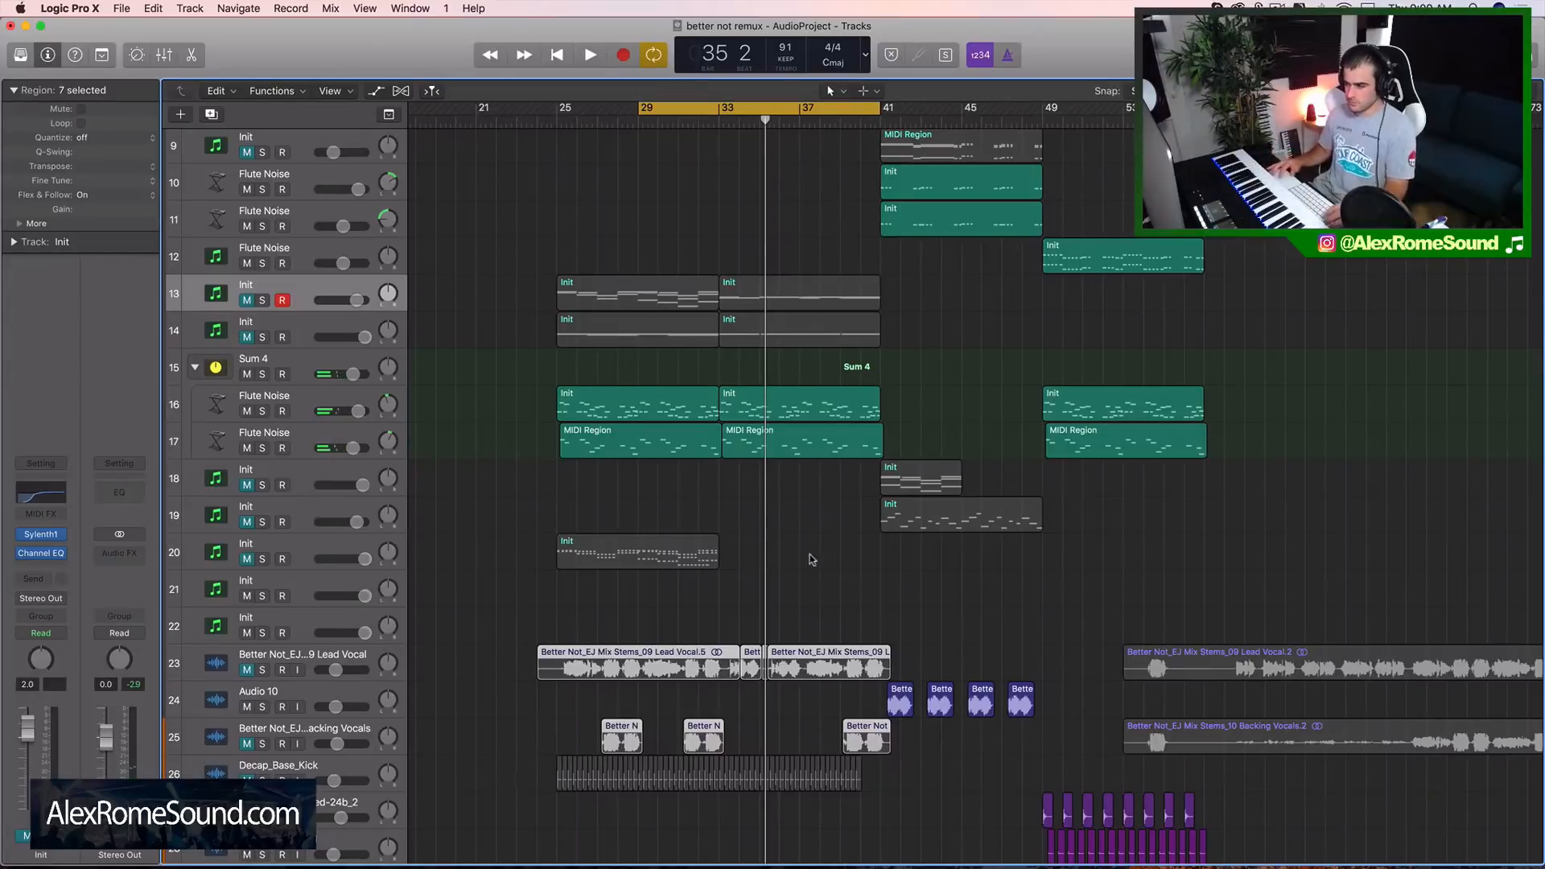
# Step: Extend the cycle range to bars 25 to 57 and place the playhead at bar 25
pyautogui.press('super+Left')
pyautogui.scroll(3, 810, 553)
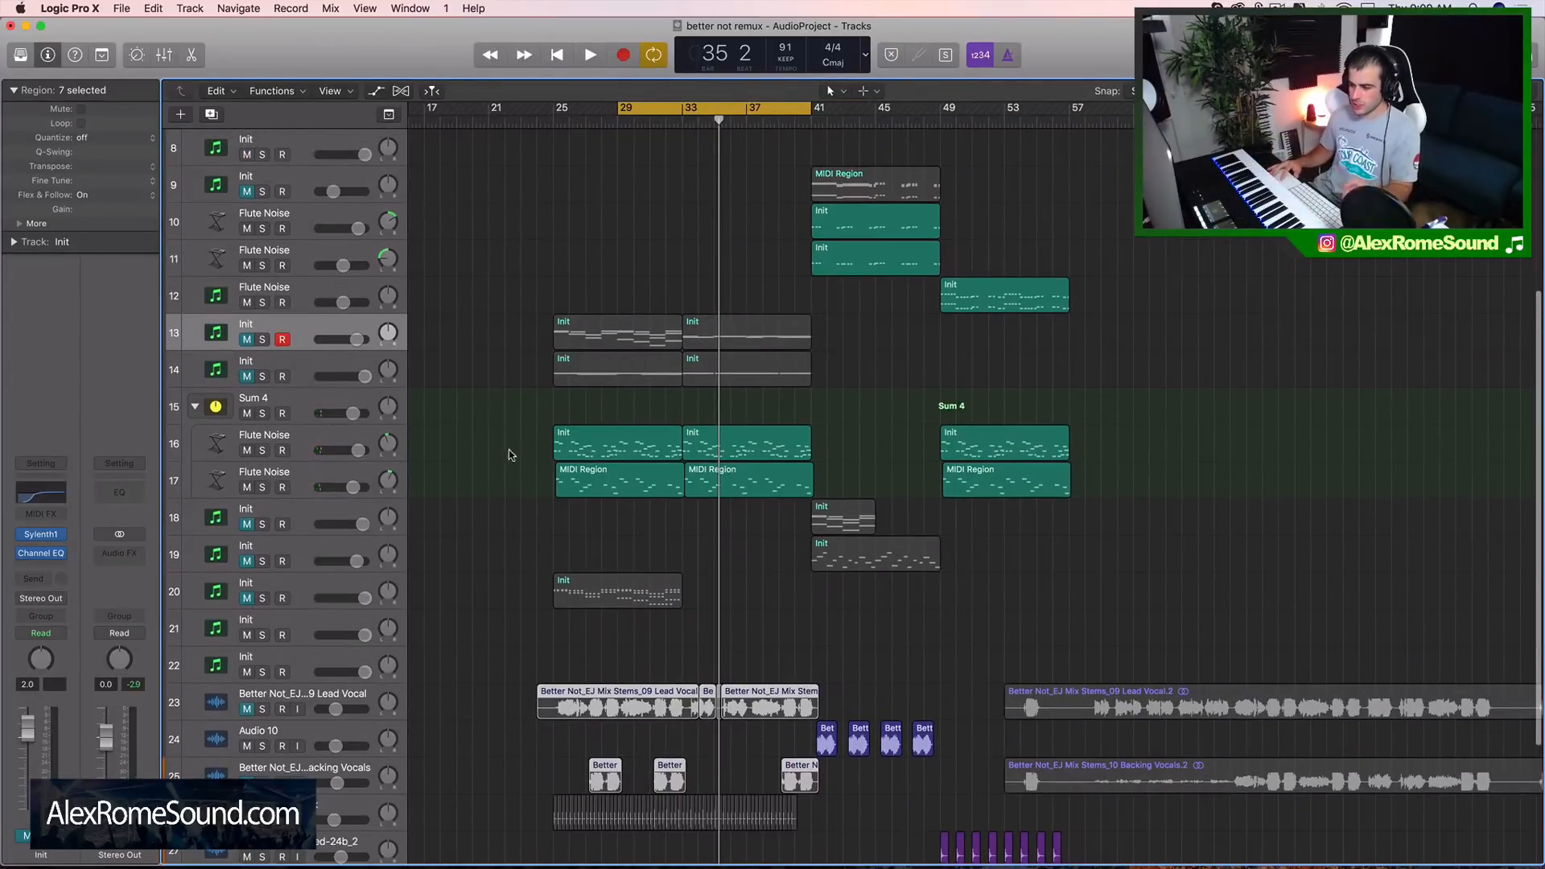
pyautogui.moveTo(508, 456); pyautogui.dragTo(739, 502)
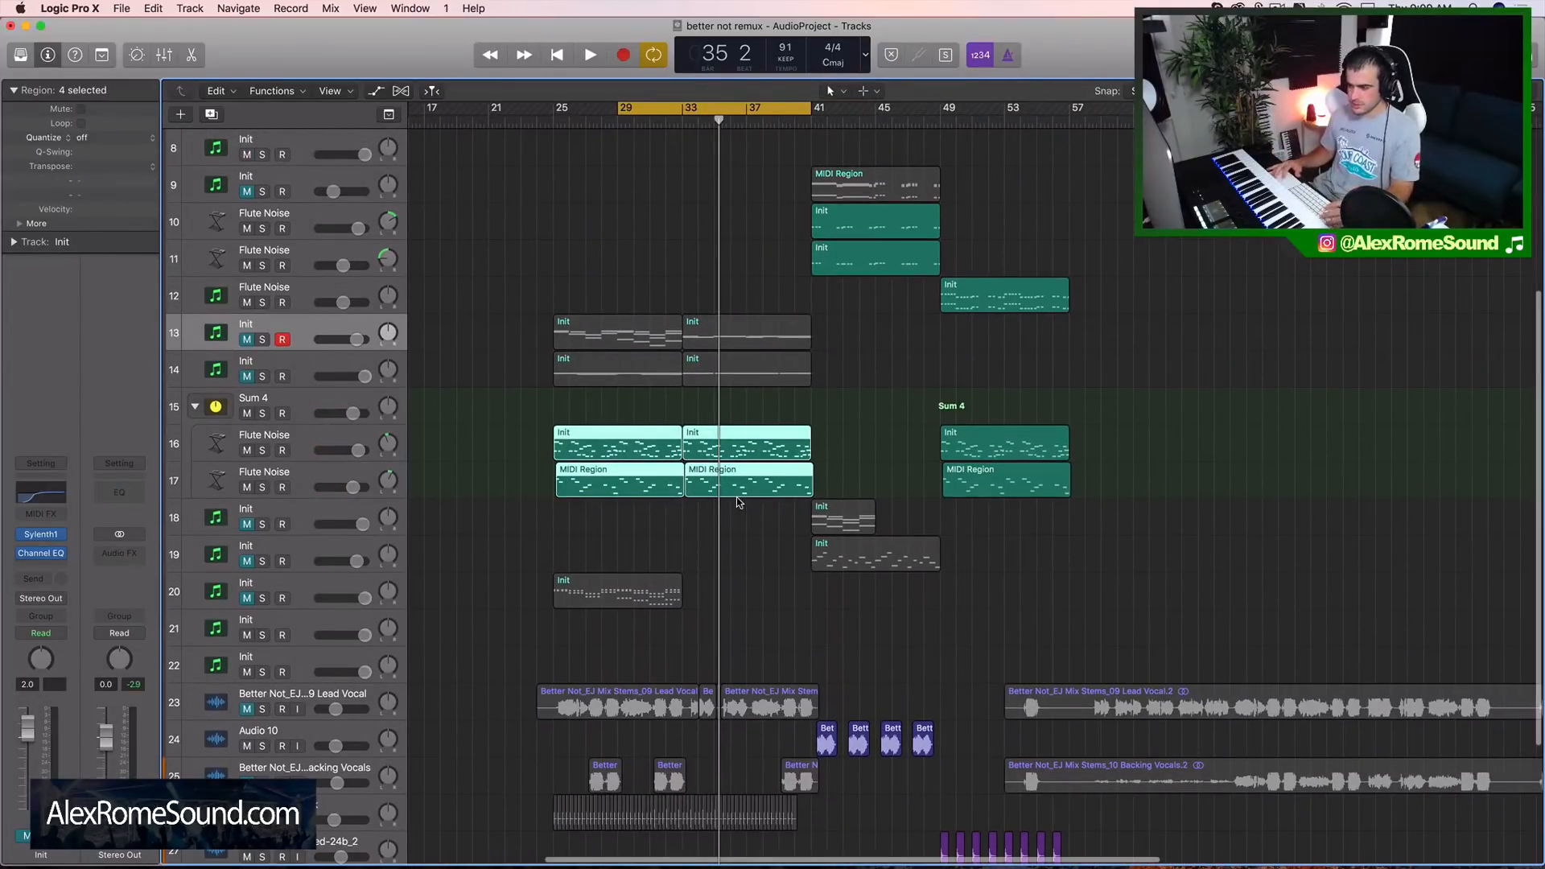
pyautogui.moveTo(563, 102); pyautogui.dragTo(1070, 130)
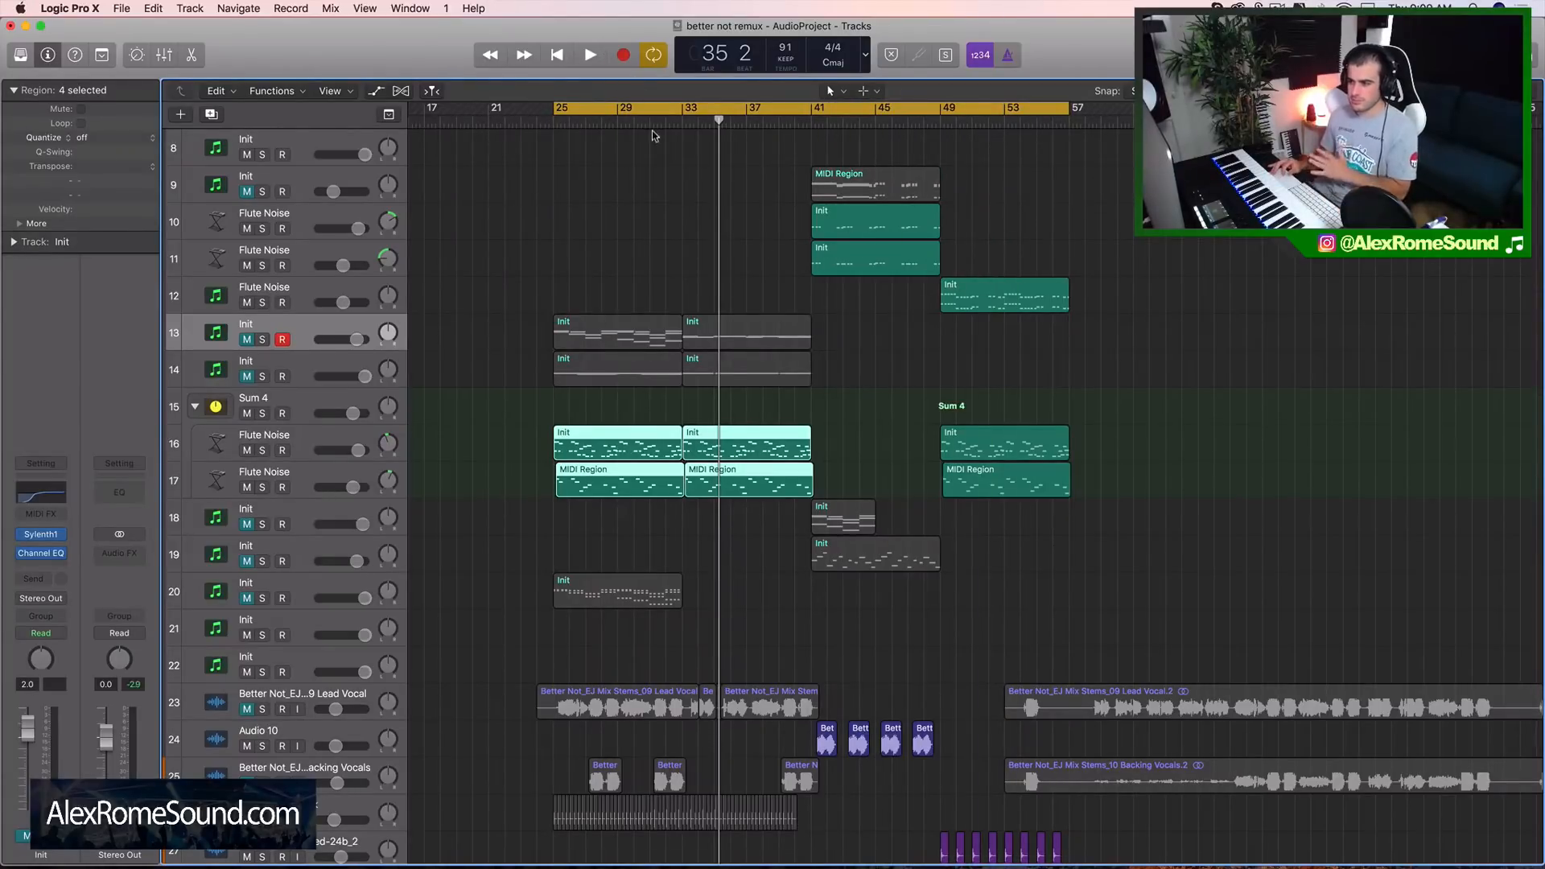
pyautogui.moveTo(652, 130); pyautogui.dragTo(560, 131)
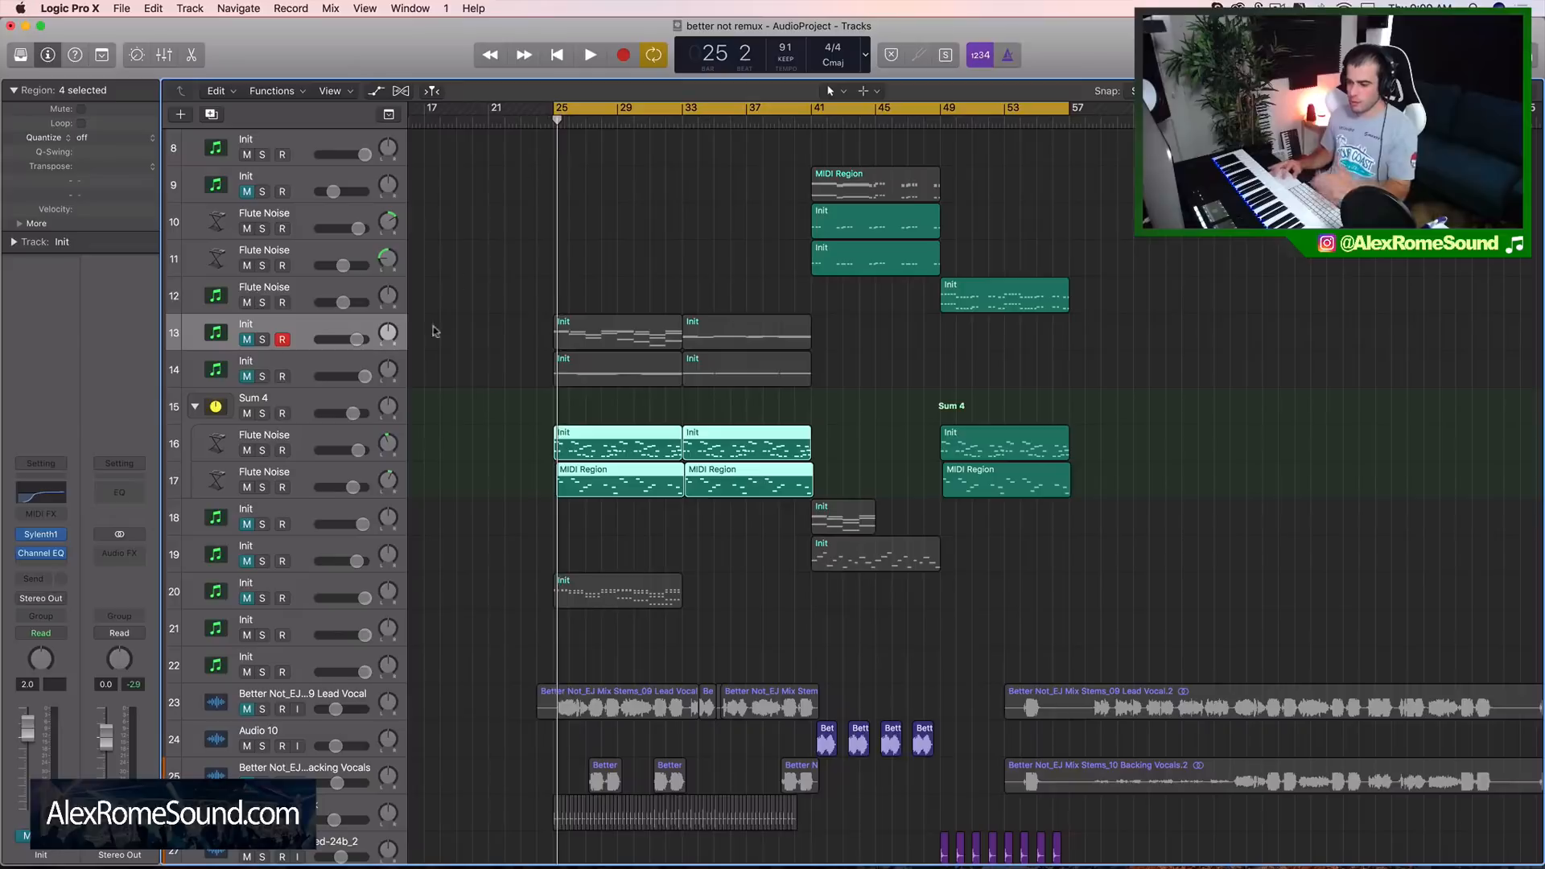
# Step: Select both Flute Noise tracks in Sum 4 and their four regions between bars 25 and 41
pyautogui.moveTo(468, 404); pyautogui.dragTo(705, 493)
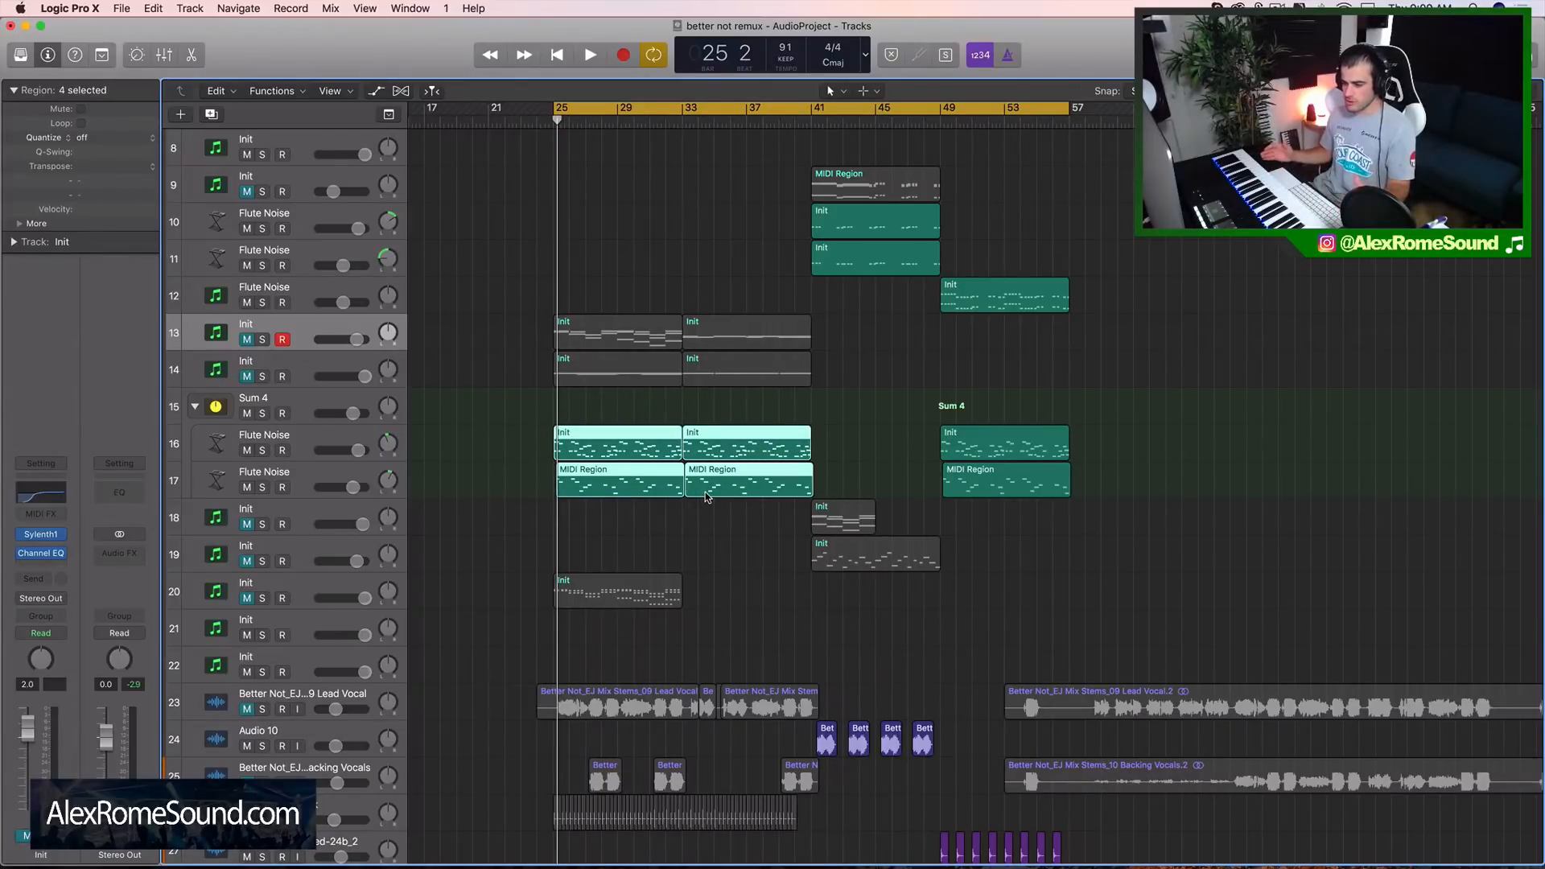
pyautogui.click(299, 437)
pyautogui.keyDown('shift'); pyautogui.click(296, 487); pyautogui.keyUp('shift')
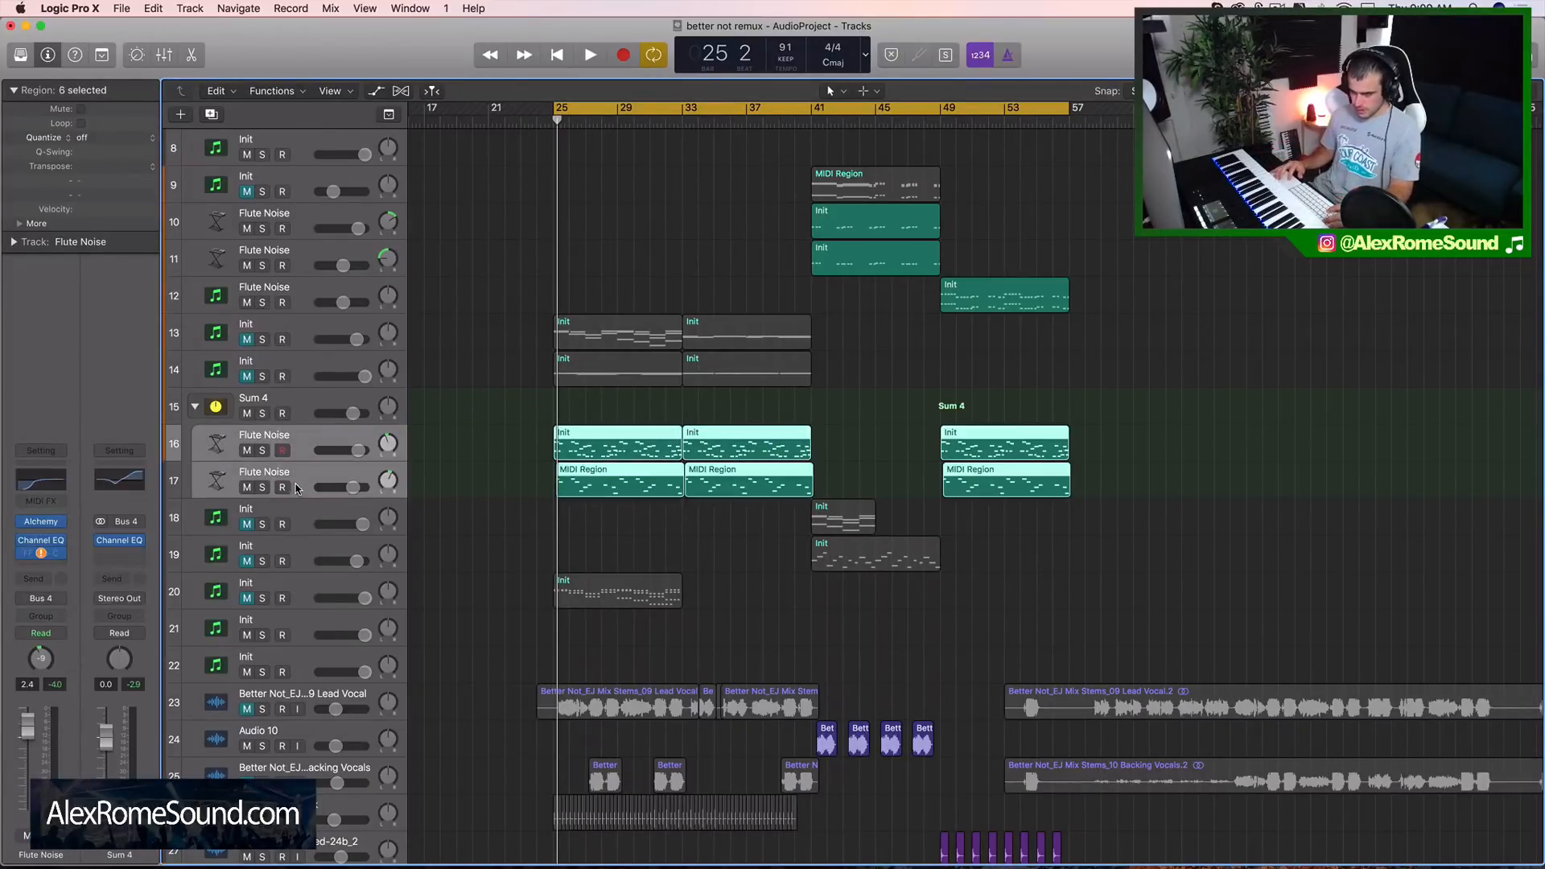
pyautogui.moveTo(472, 414); pyautogui.dragTo(812, 499)
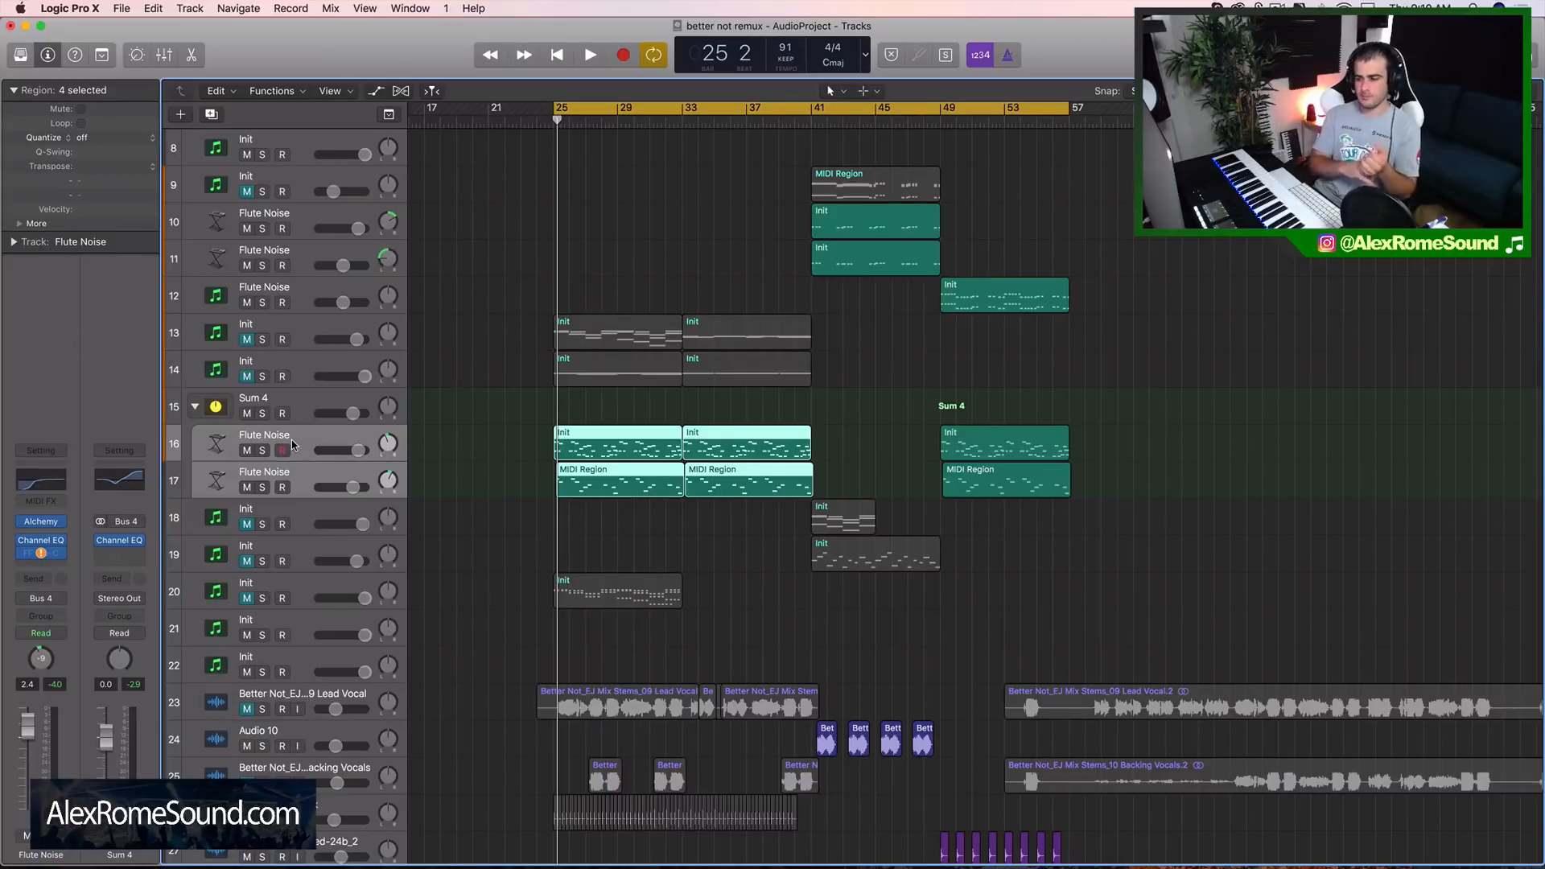
pyautogui.moveTo(520, 411); pyautogui.dragTo(765, 475)
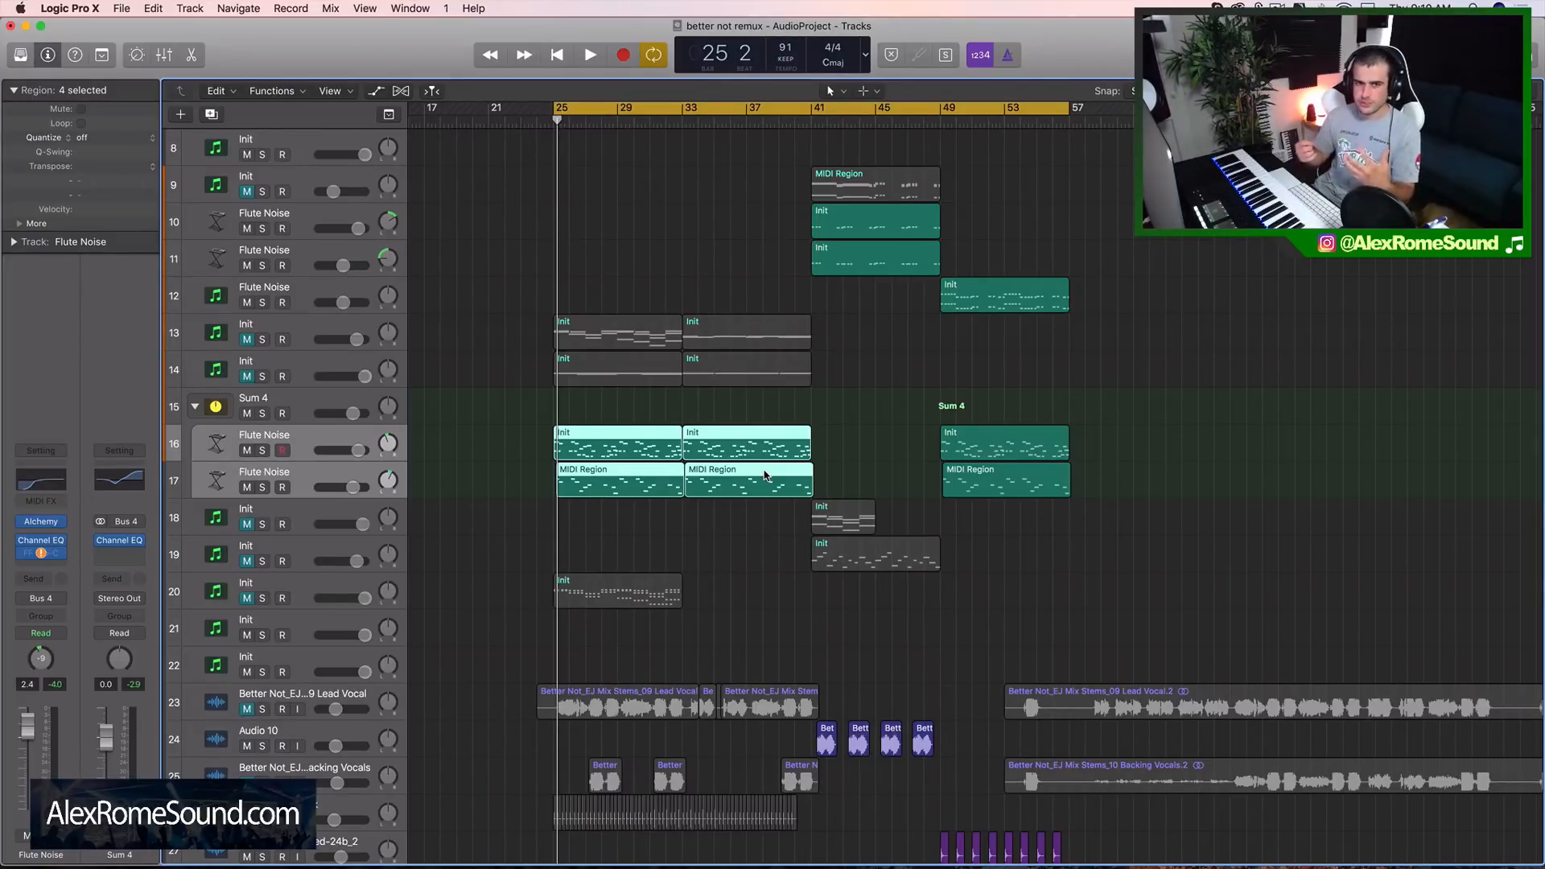
pyautogui.moveTo(869, 438); pyautogui.dragTo(572, 462)
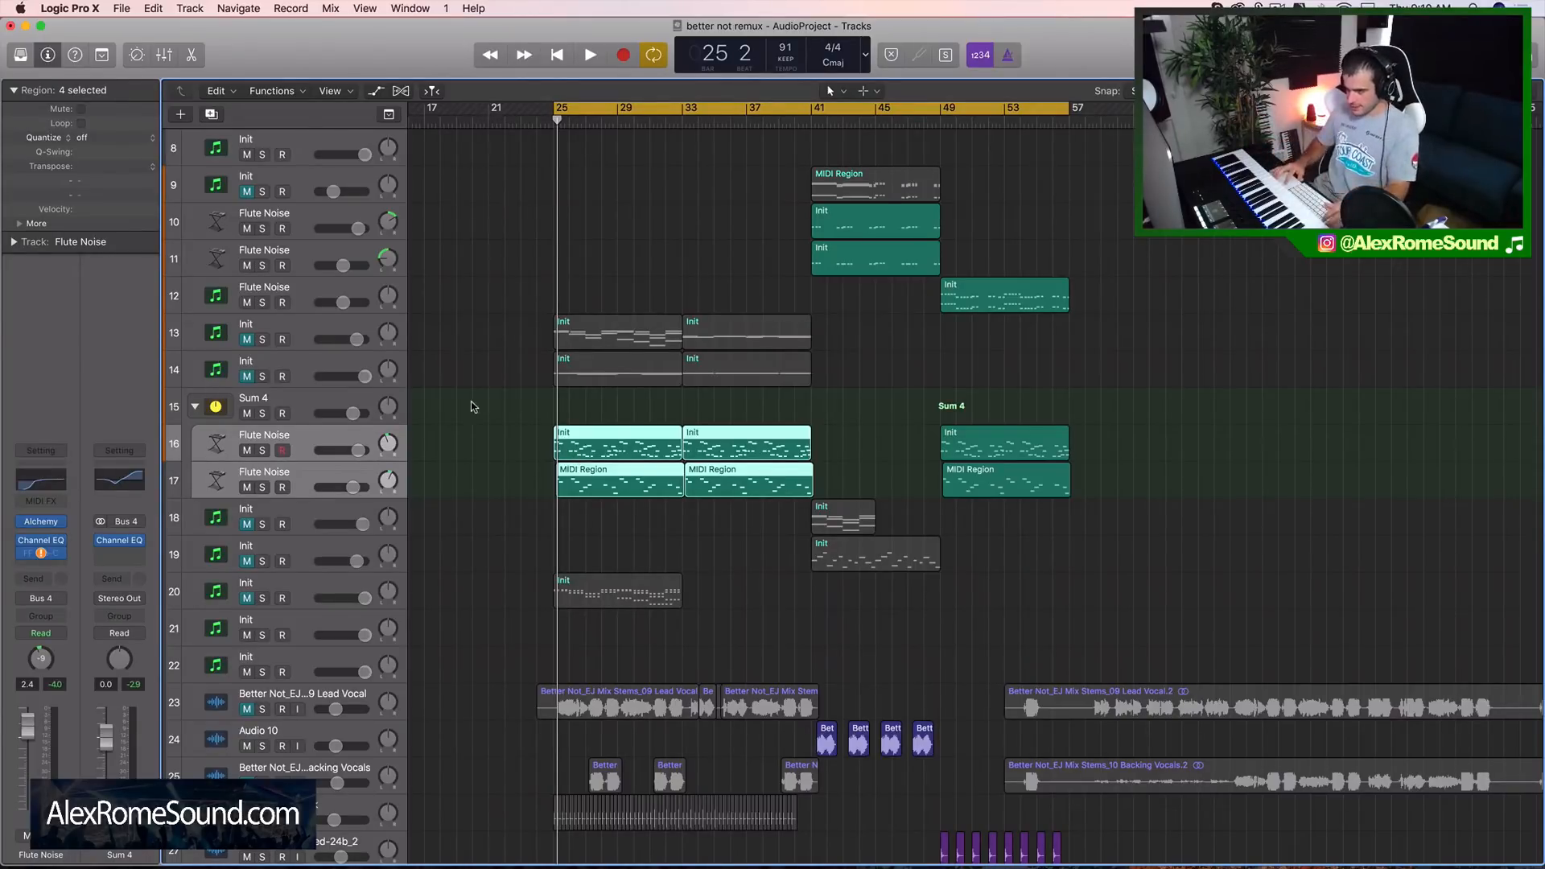
pyautogui.moveTo(473, 406); pyautogui.dragTo(805, 441)
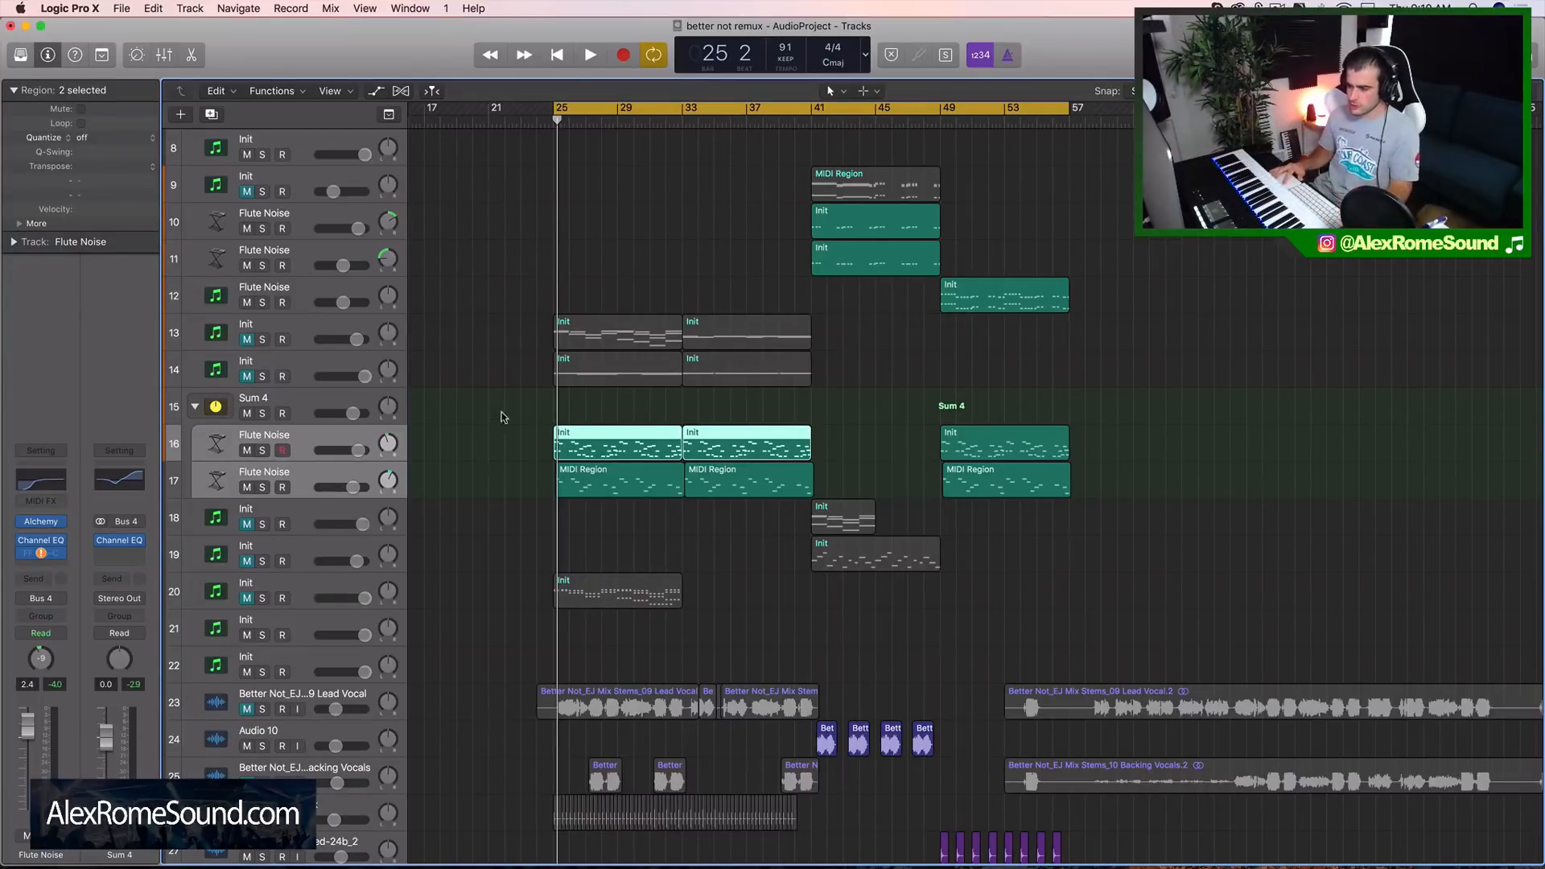
pyautogui.moveTo(502, 414); pyautogui.dragTo(764, 471)
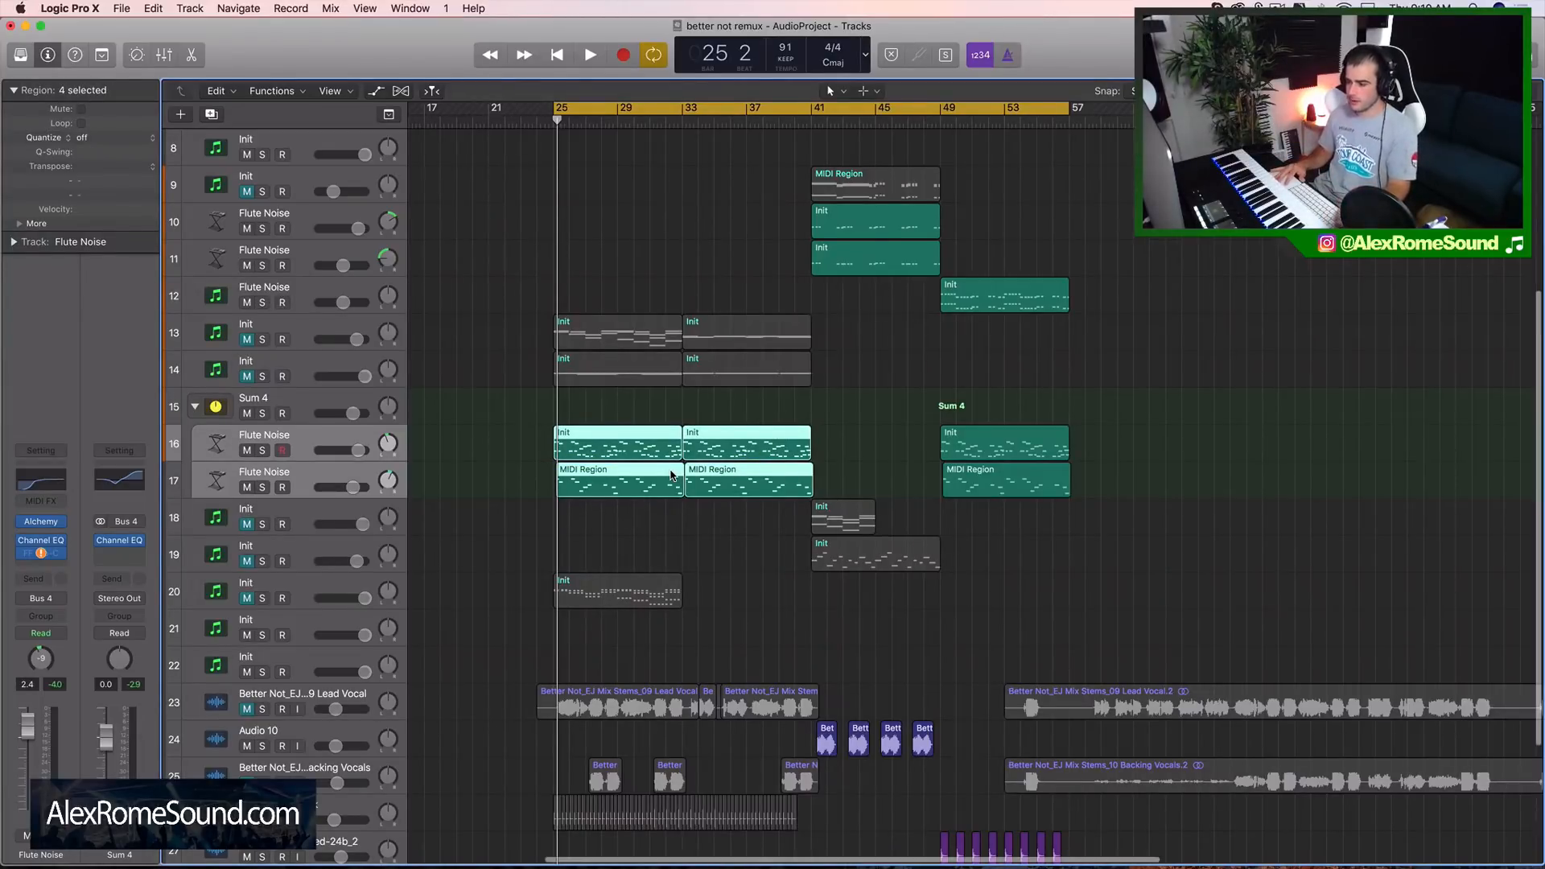
# Step: Examine the arrangement around the selected Flute Noise regions from bar 25 to bar 57, including the tracks above and below Sum 4
pyautogui.press('super+Right')
pyautogui.press('super+Right')
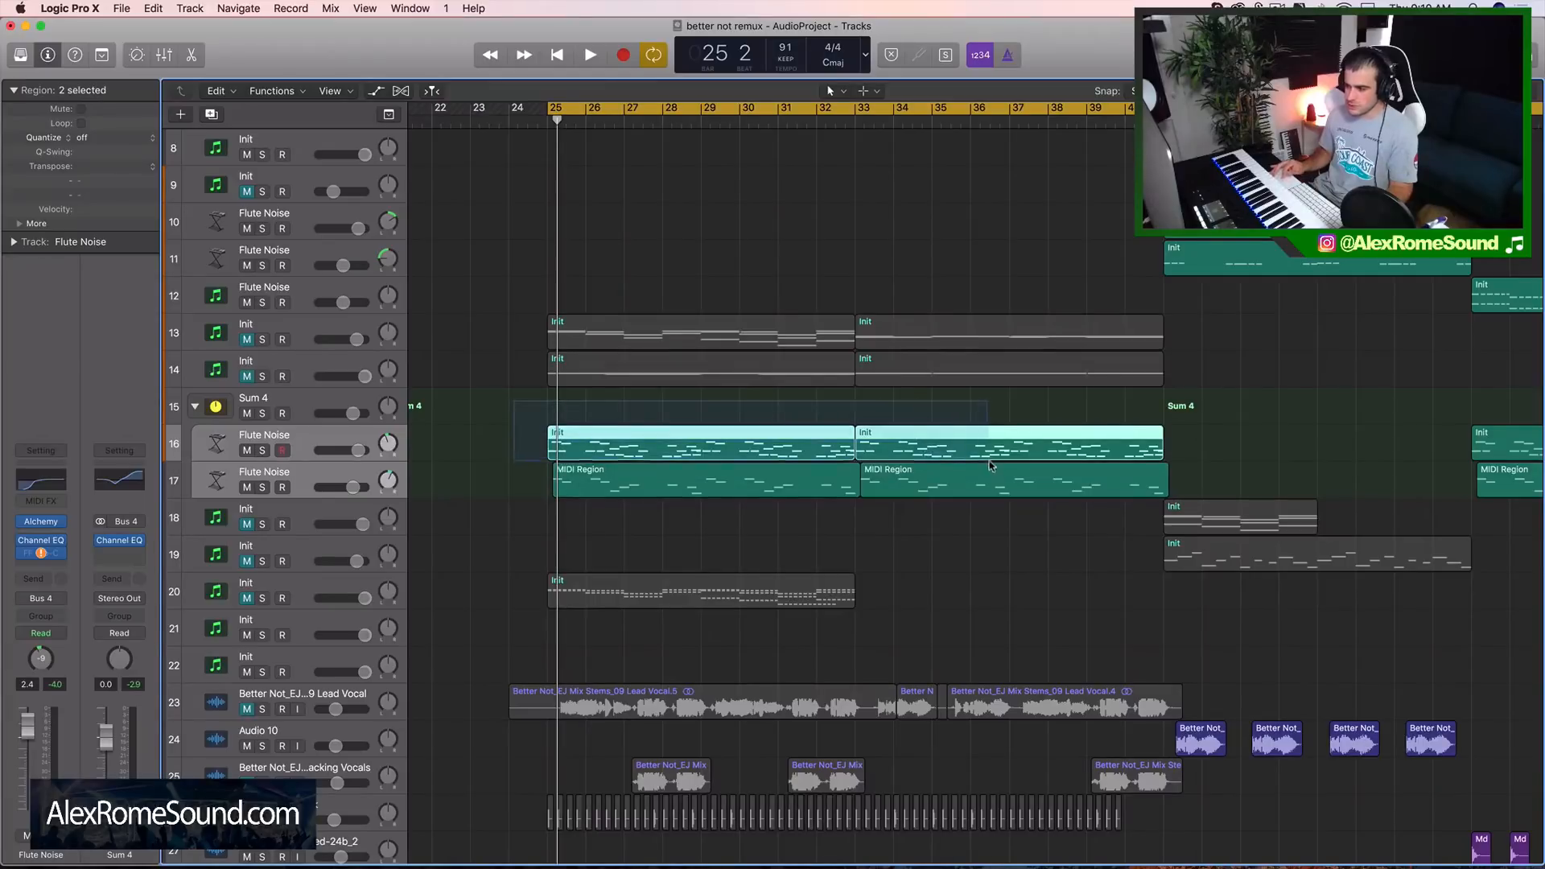
pyautogui.hscroll(5, 1020, 485)
pyautogui.press('super+Left')
pyautogui.press('super+Left')
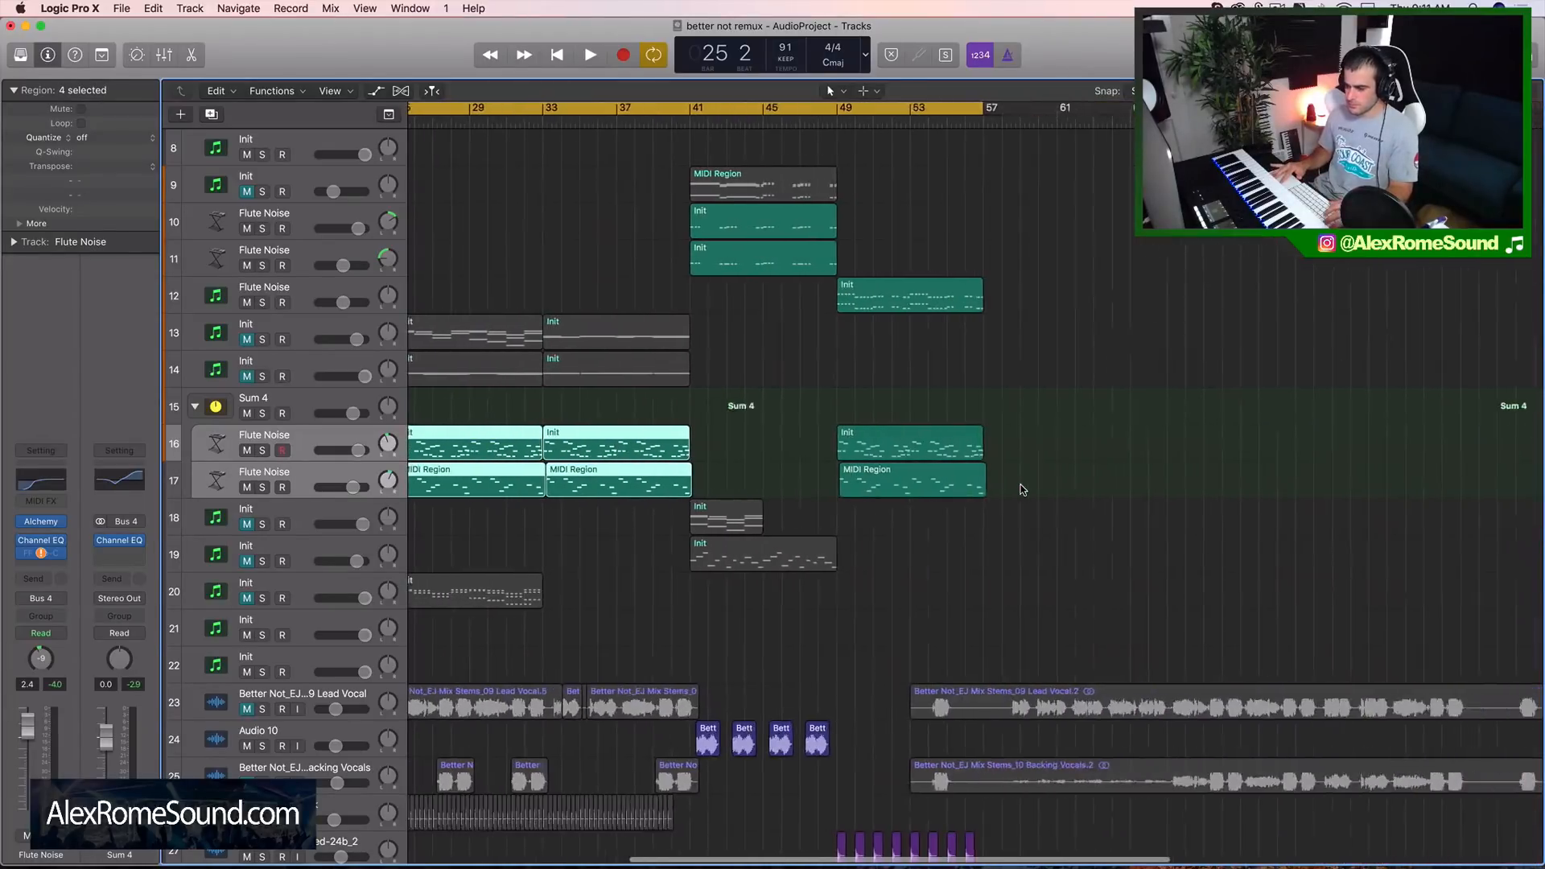
pyautogui.scroll(5, 1021, 484)
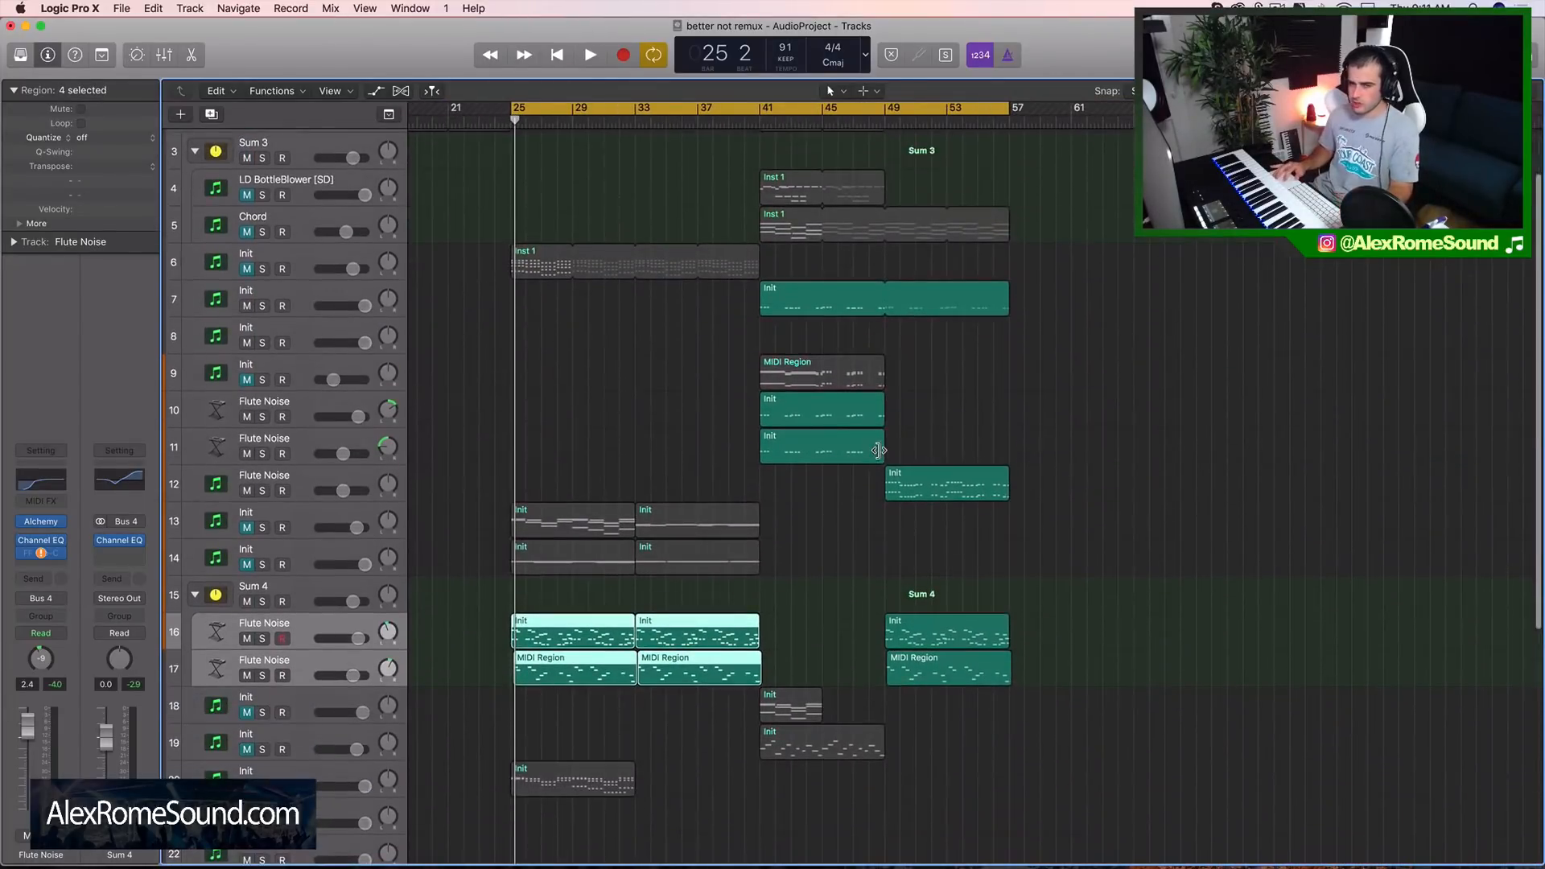
pyautogui.scroll(-1, 817, 478)
pyautogui.press('super+Right')
pyautogui.press('super+Right')
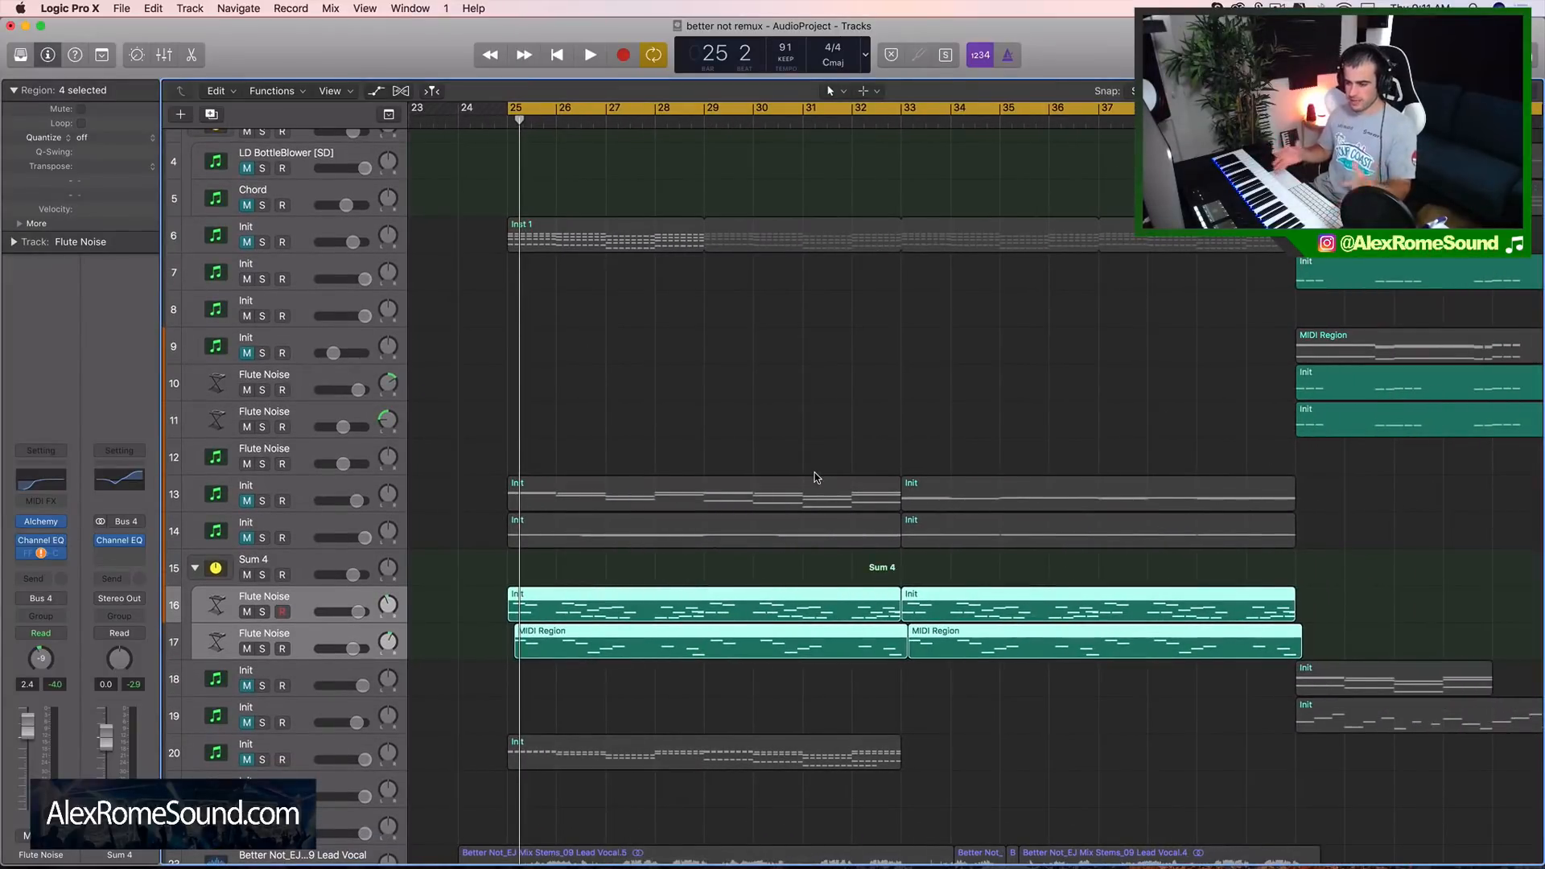
pyautogui.scroll(-5, 814, 472)
pyautogui.press('super+Left')
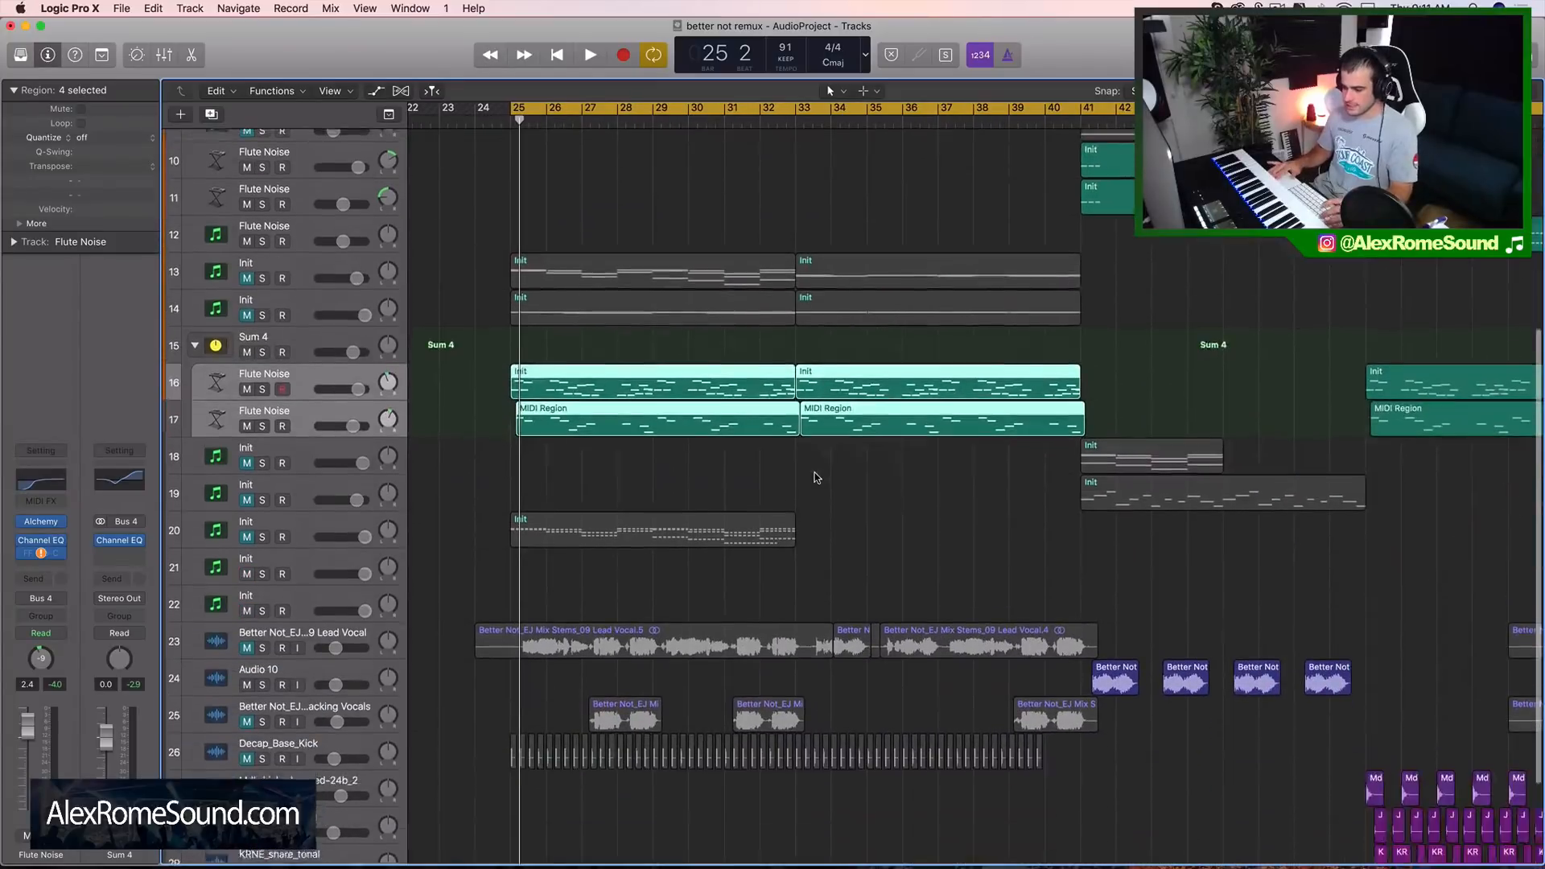
# Step: Select the Lead Vocal regions up to bar 41 and set the cycle range to bars 25 to 41
pyautogui.moveTo(452, 565); pyautogui.dragTo(1050, 624)
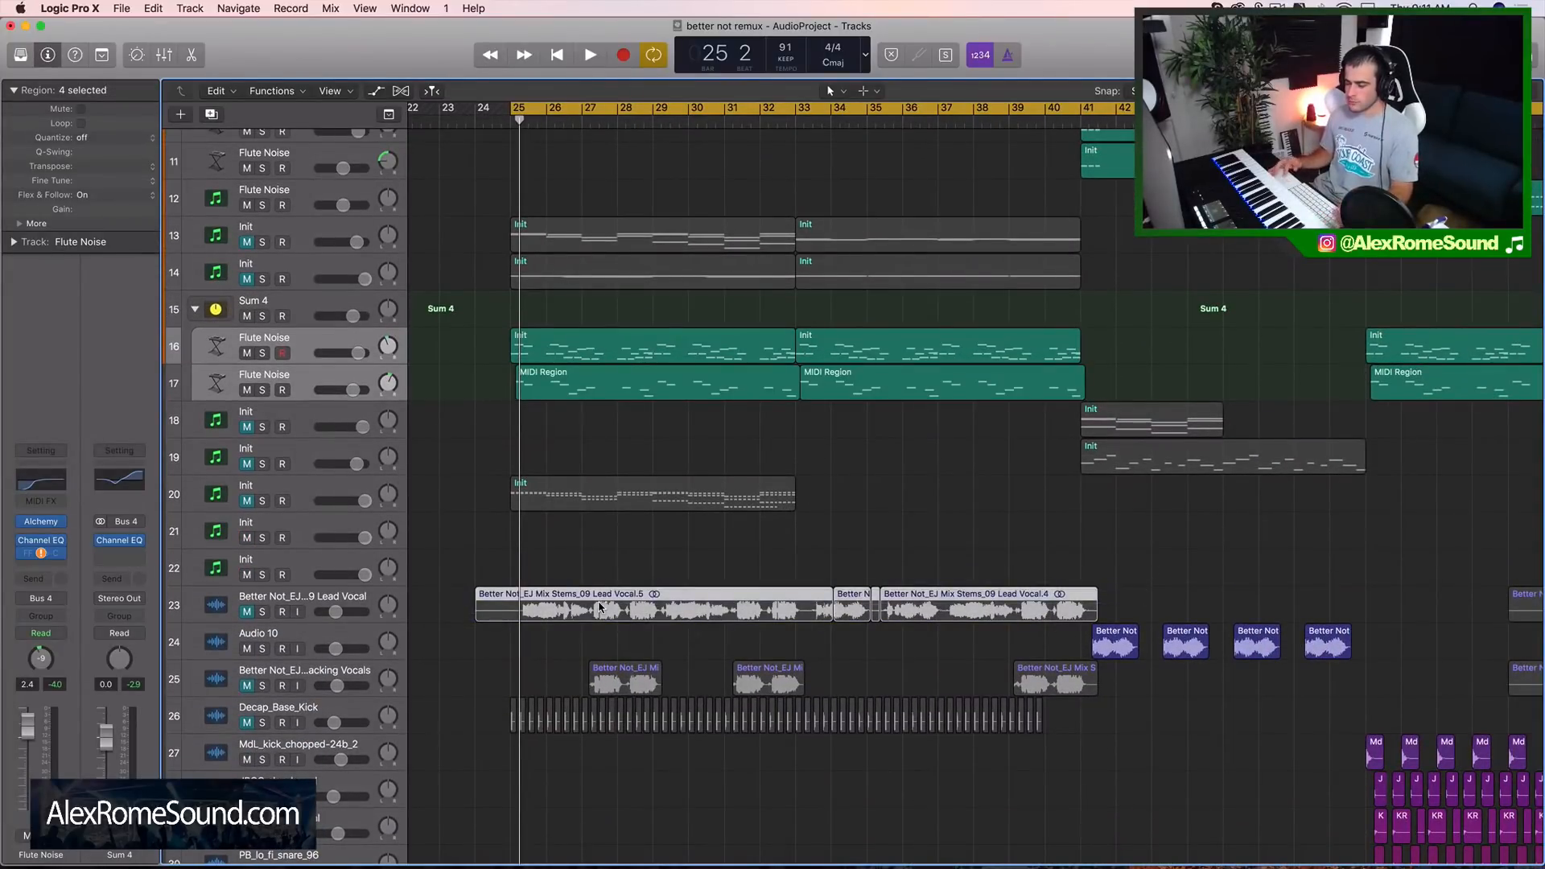
pyautogui.click(1079, 107)
pyautogui.moveTo(1079, 107); pyautogui.dragTo(519, 109)
pyautogui.scroll(-5, 550, 203)
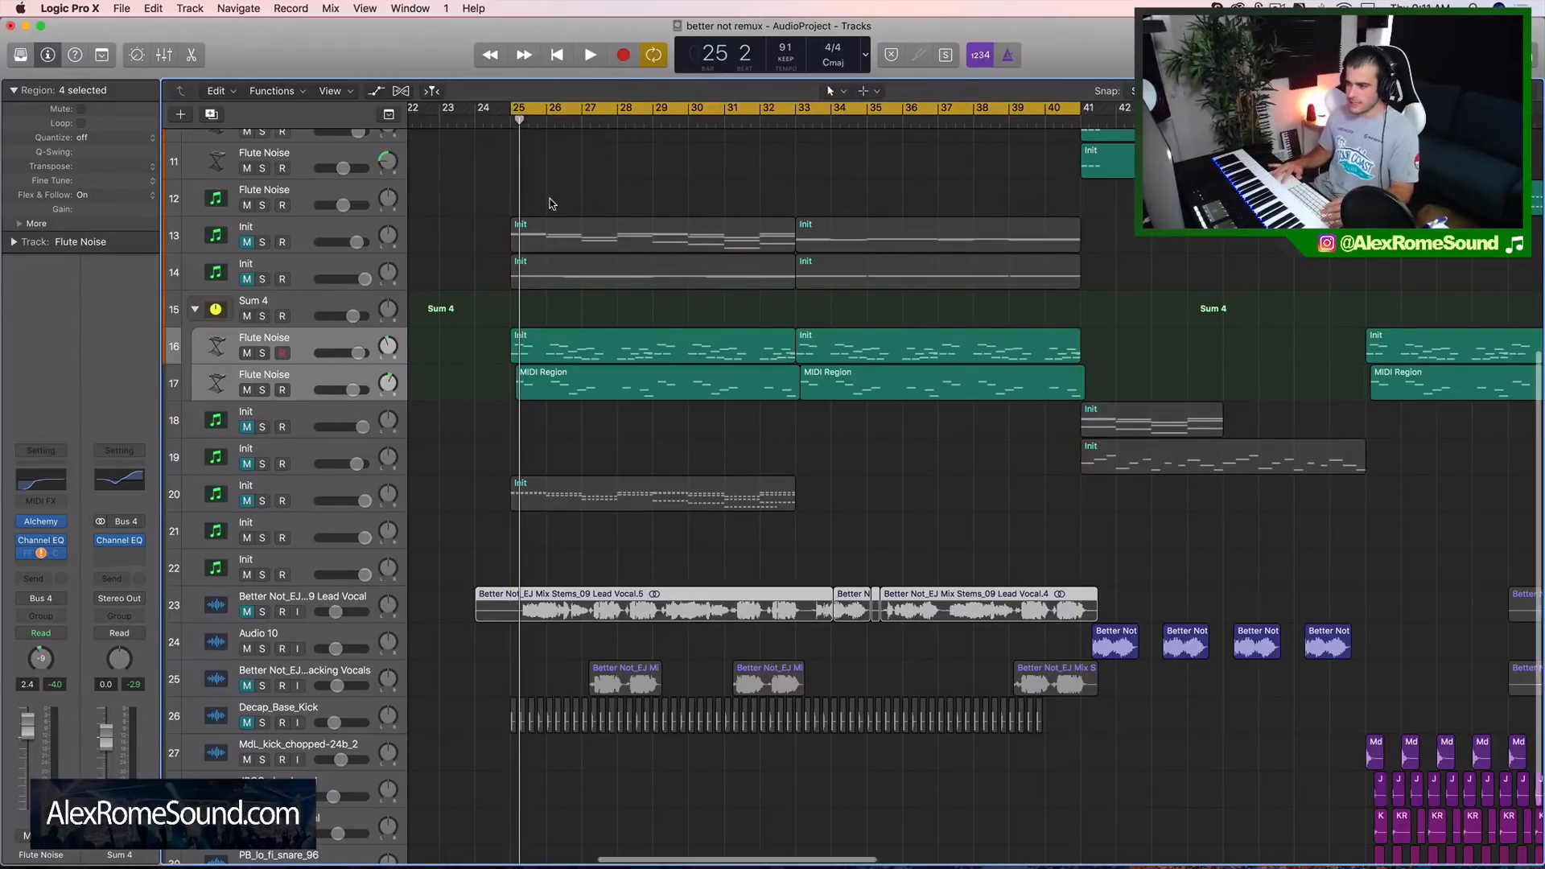
# Step: Select the four Flute Noise regions on tracks 16 and 17 in Sum 4 between bars 25 and 41
pyautogui.scroll(8, 550, 203)
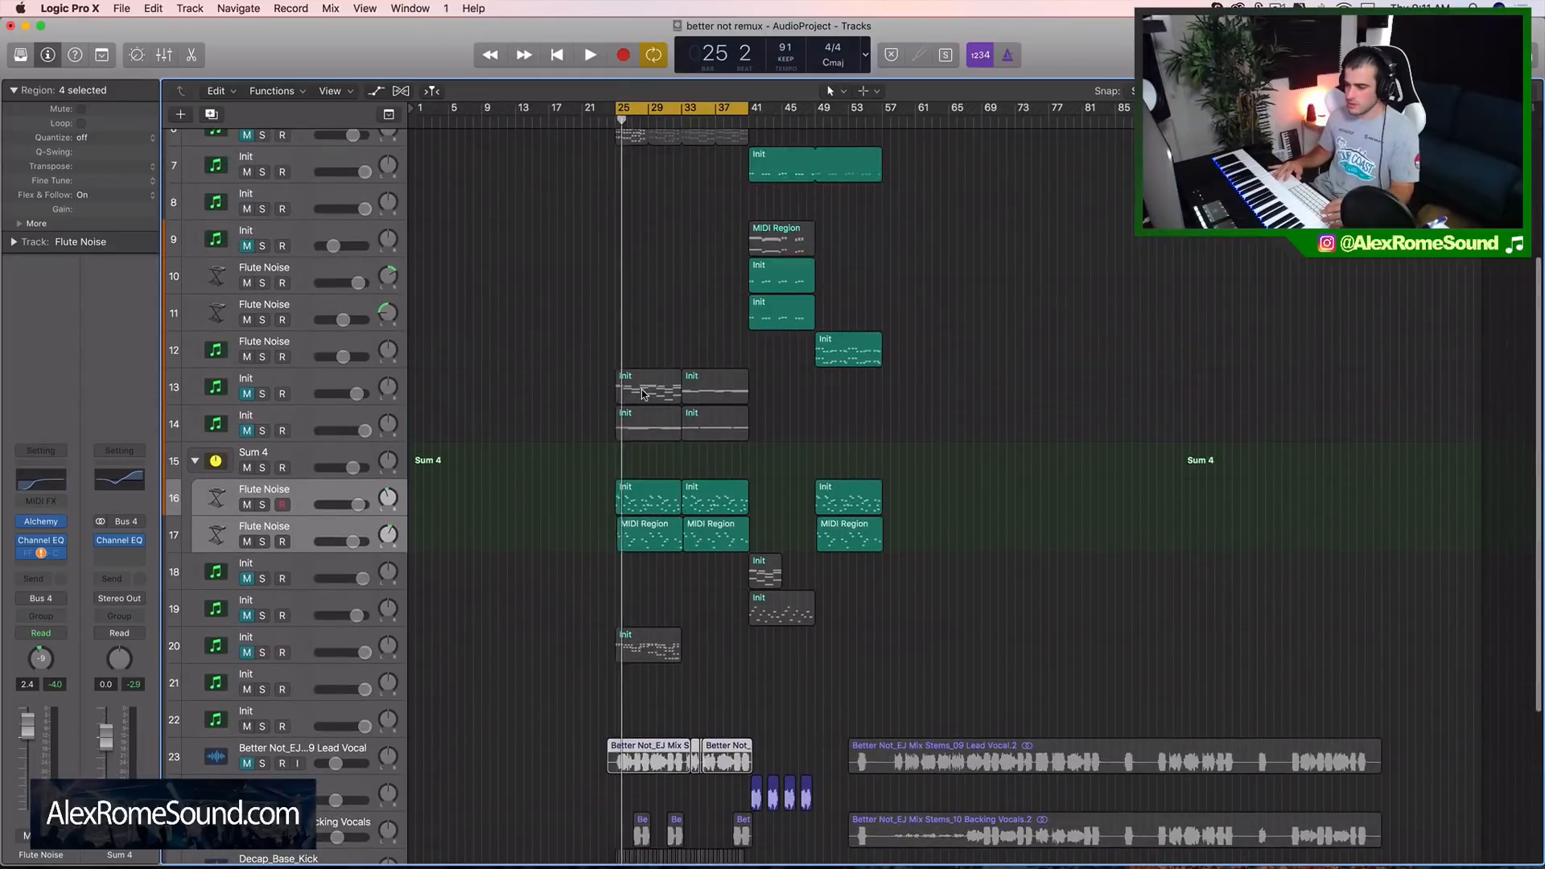
pyautogui.scroll(3, 642, 394)
pyautogui.hscroll(4, 762, 448)
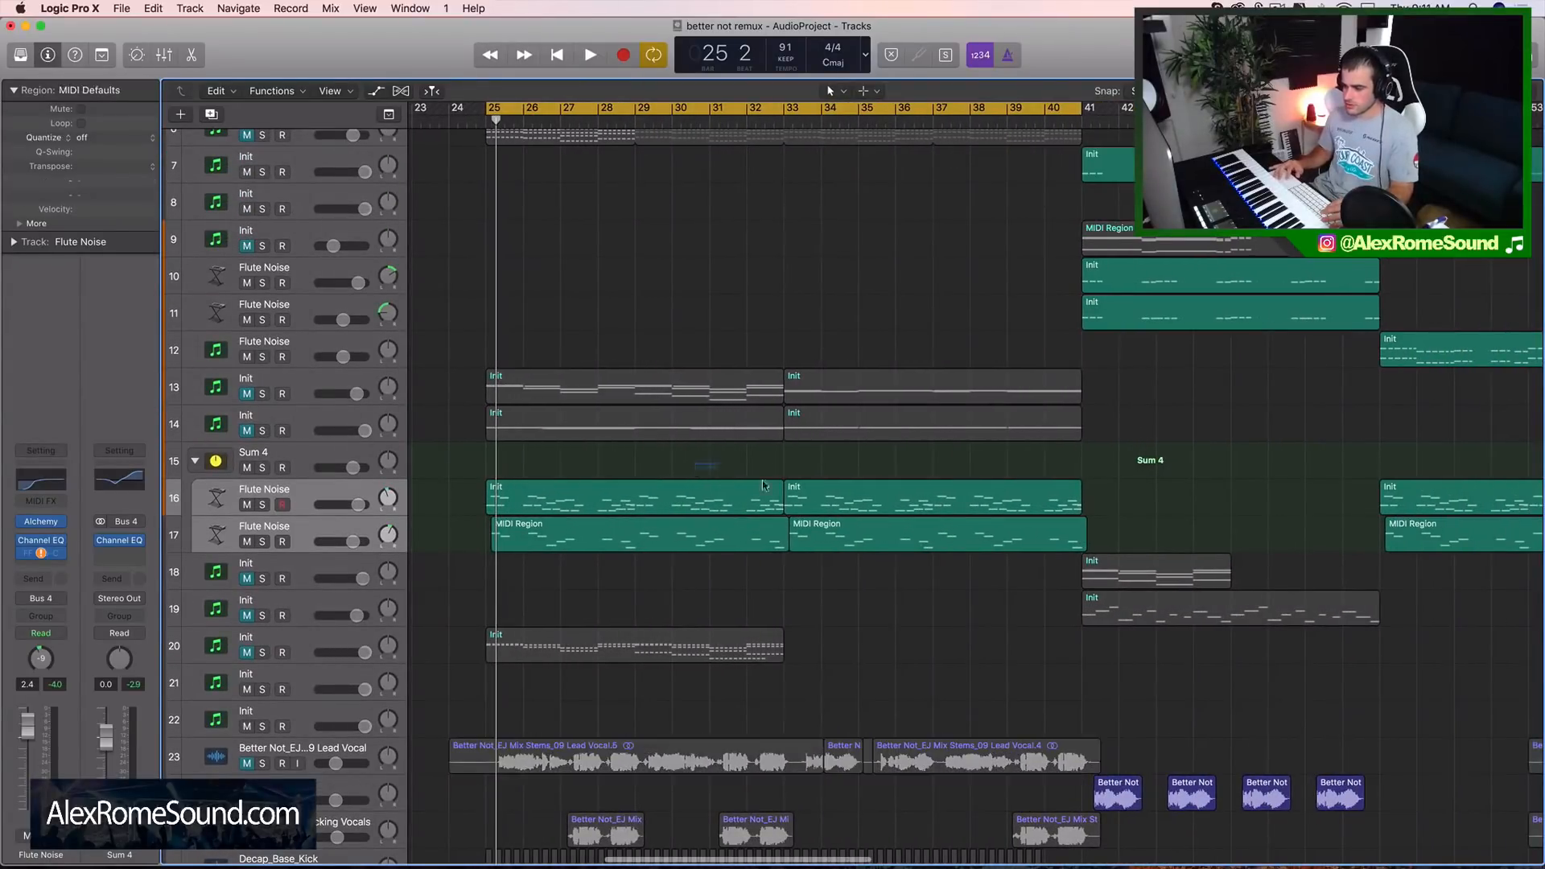
pyautogui.click(856, 541)
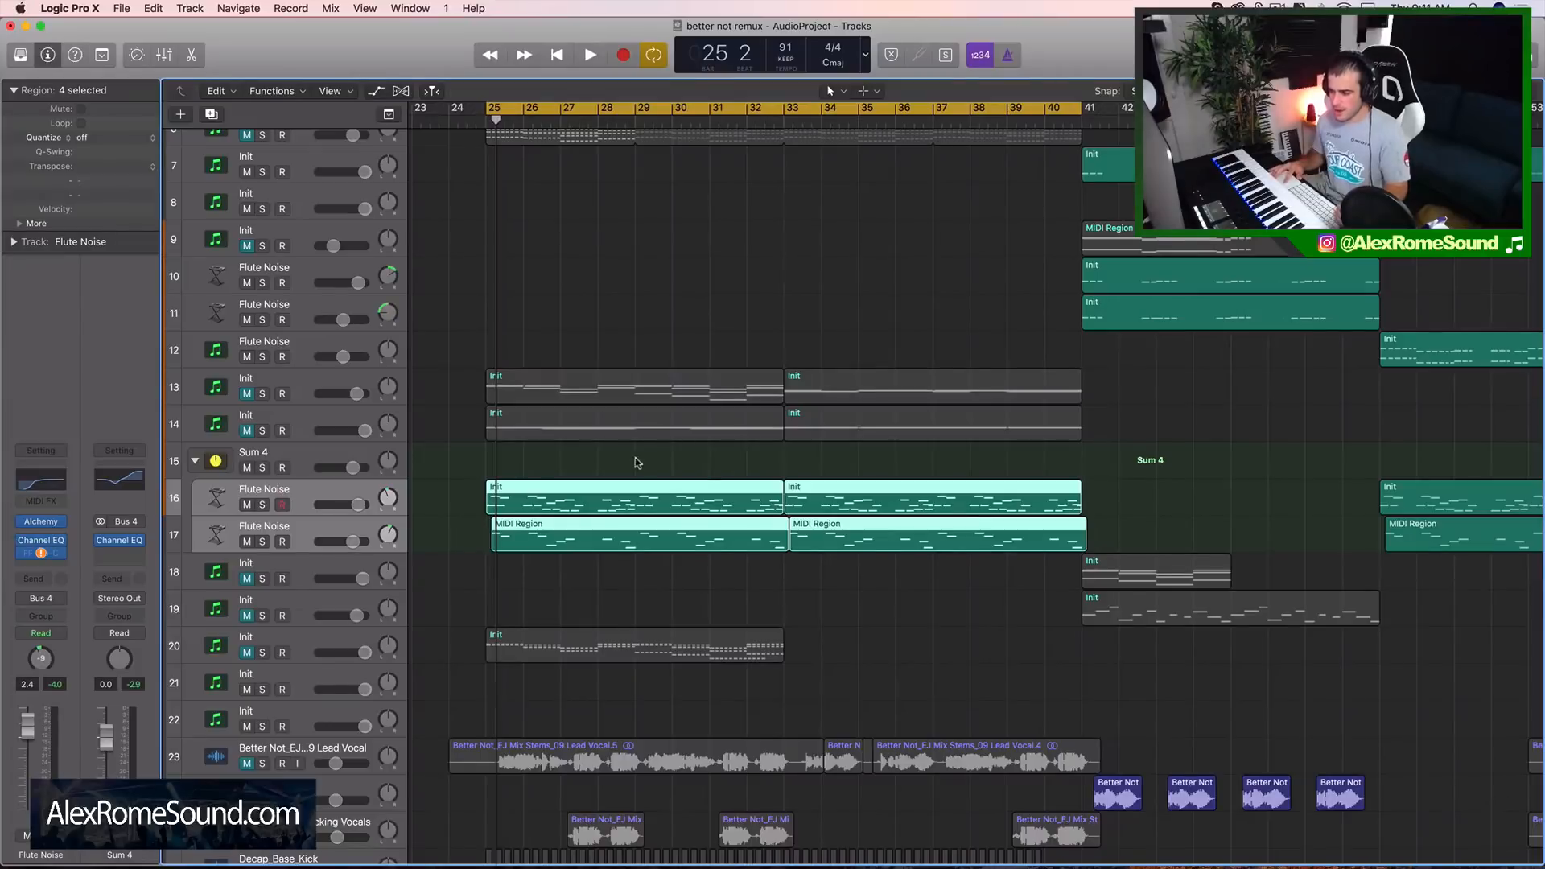
pyautogui.moveTo(636, 459); pyautogui.dragTo(652, 533)
pyautogui.moveTo(971, 588); pyautogui.dragTo(749, 503)
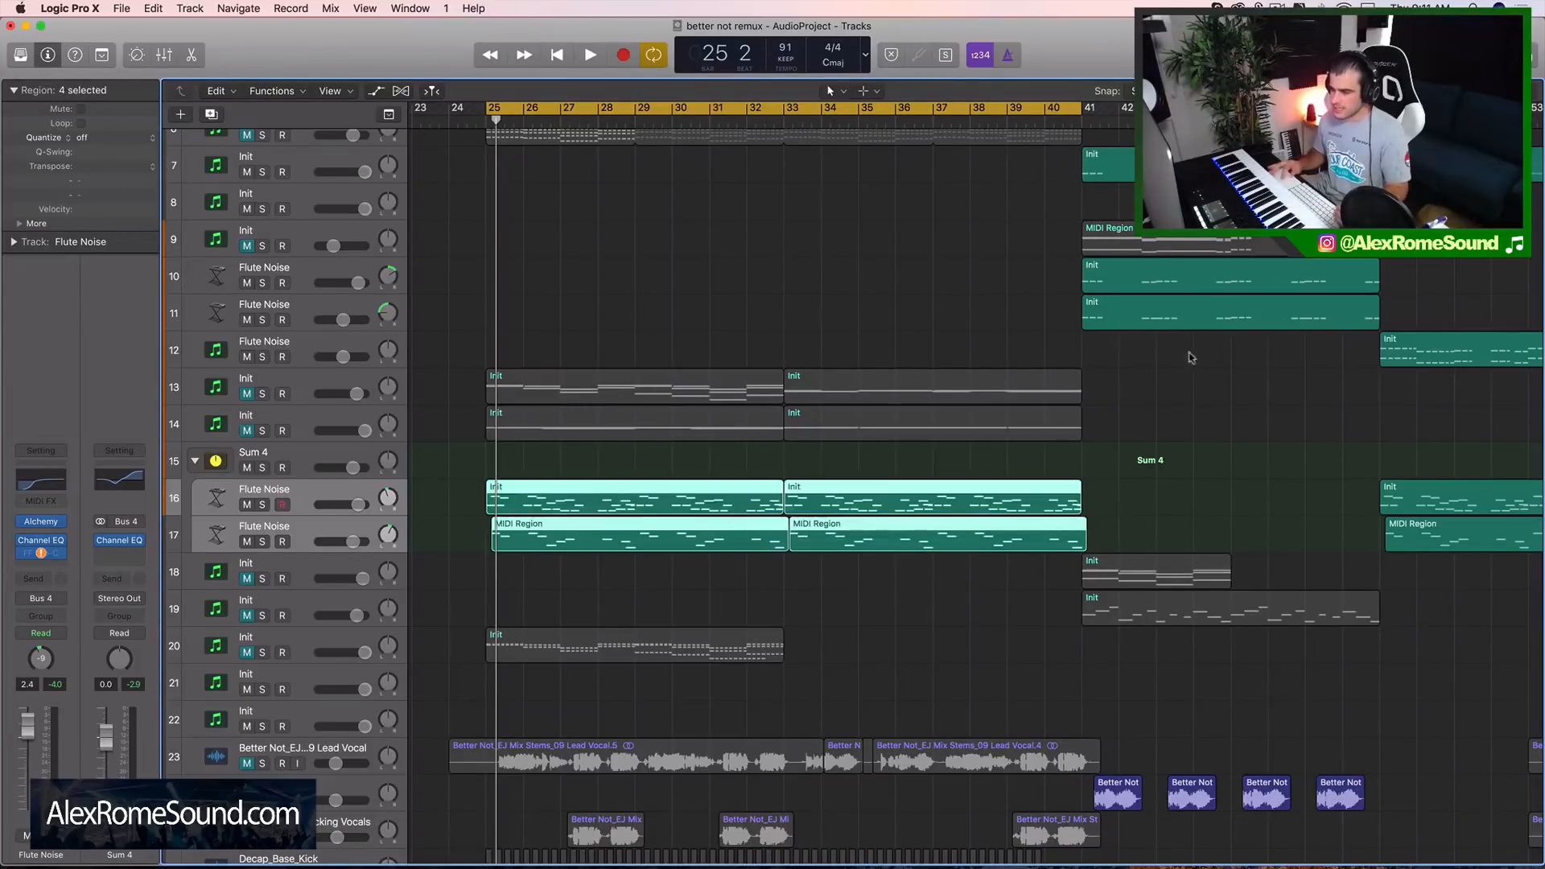
# Step: Highlight the regions on tracks 7, 9, 10 and 11 at bar 41, next the later section's regions at bar 49, and clear the selection
pyautogui.moveTo(1212, 359); pyautogui.dragTo(1211, 161)
pyautogui.hscroll(5, 1211, 322)
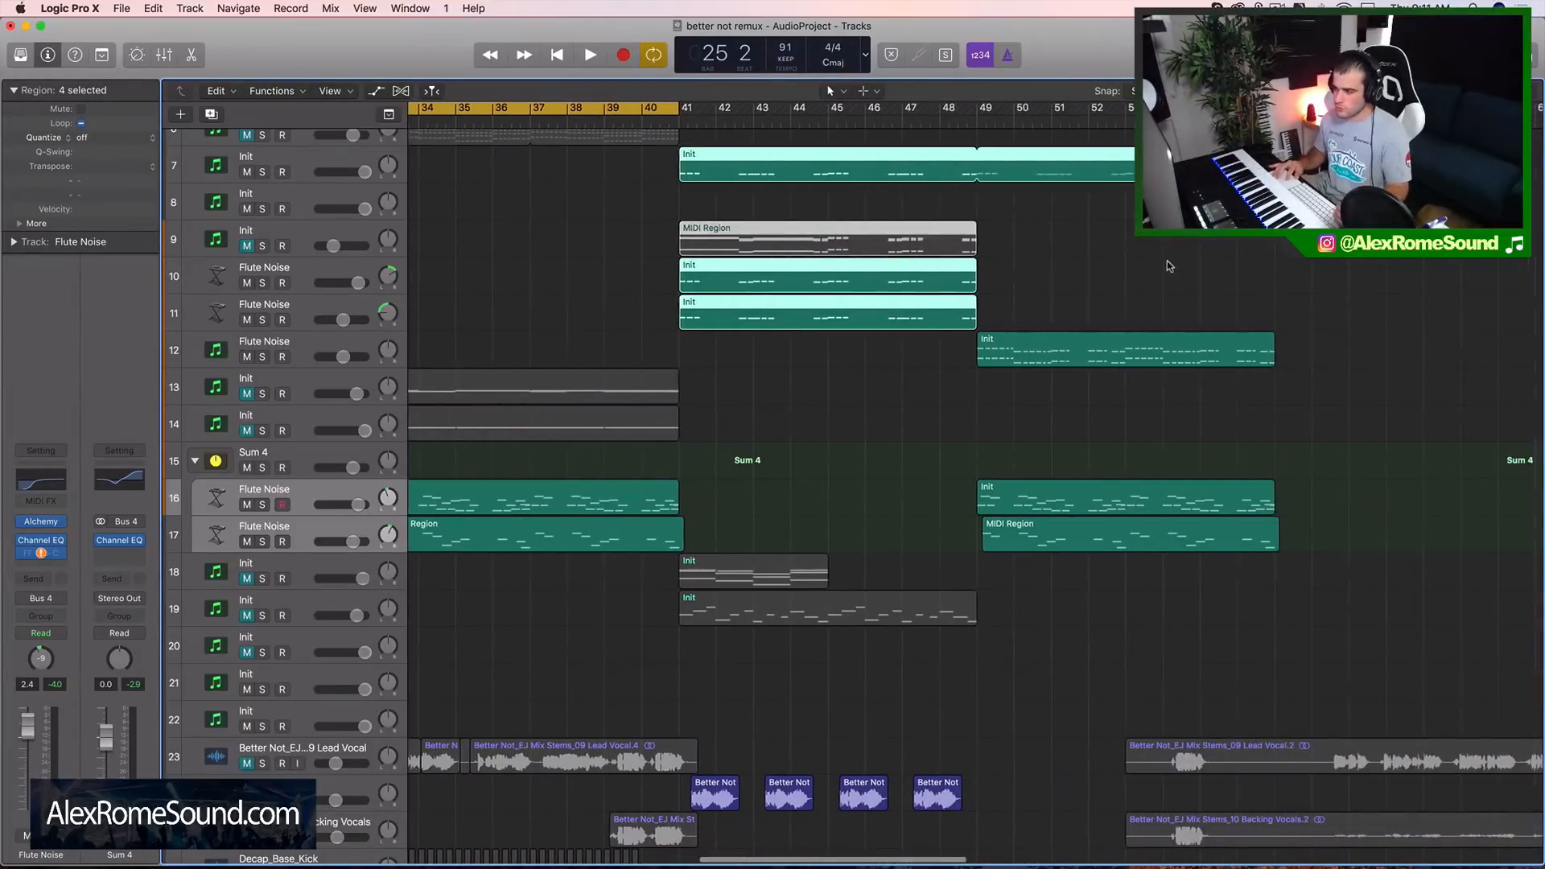
pyautogui.moveTo(1169, 260); pyautogui.dragTo(1229, 555)
pyautogui.click(800, 451)
# Step: Select the Sum 4 Flute Noise regions of the first section, followed by the four regions on tracks 7 to 11 at bar 41
pyautogui.hscroll(-6, 787, 451)
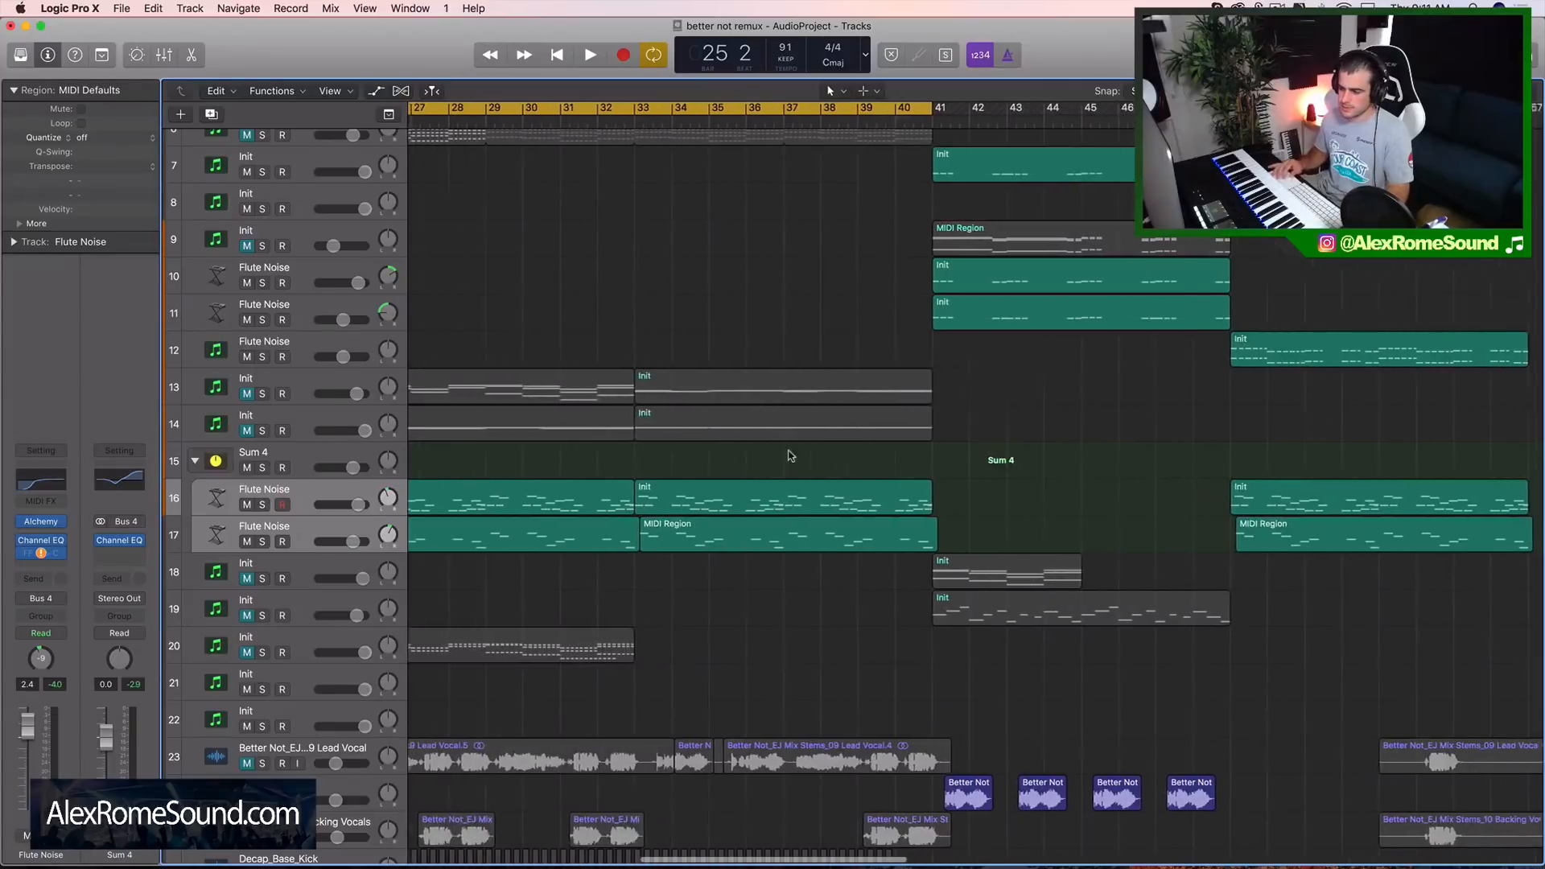
pyautogui.hscroll(-1, 463, 504)
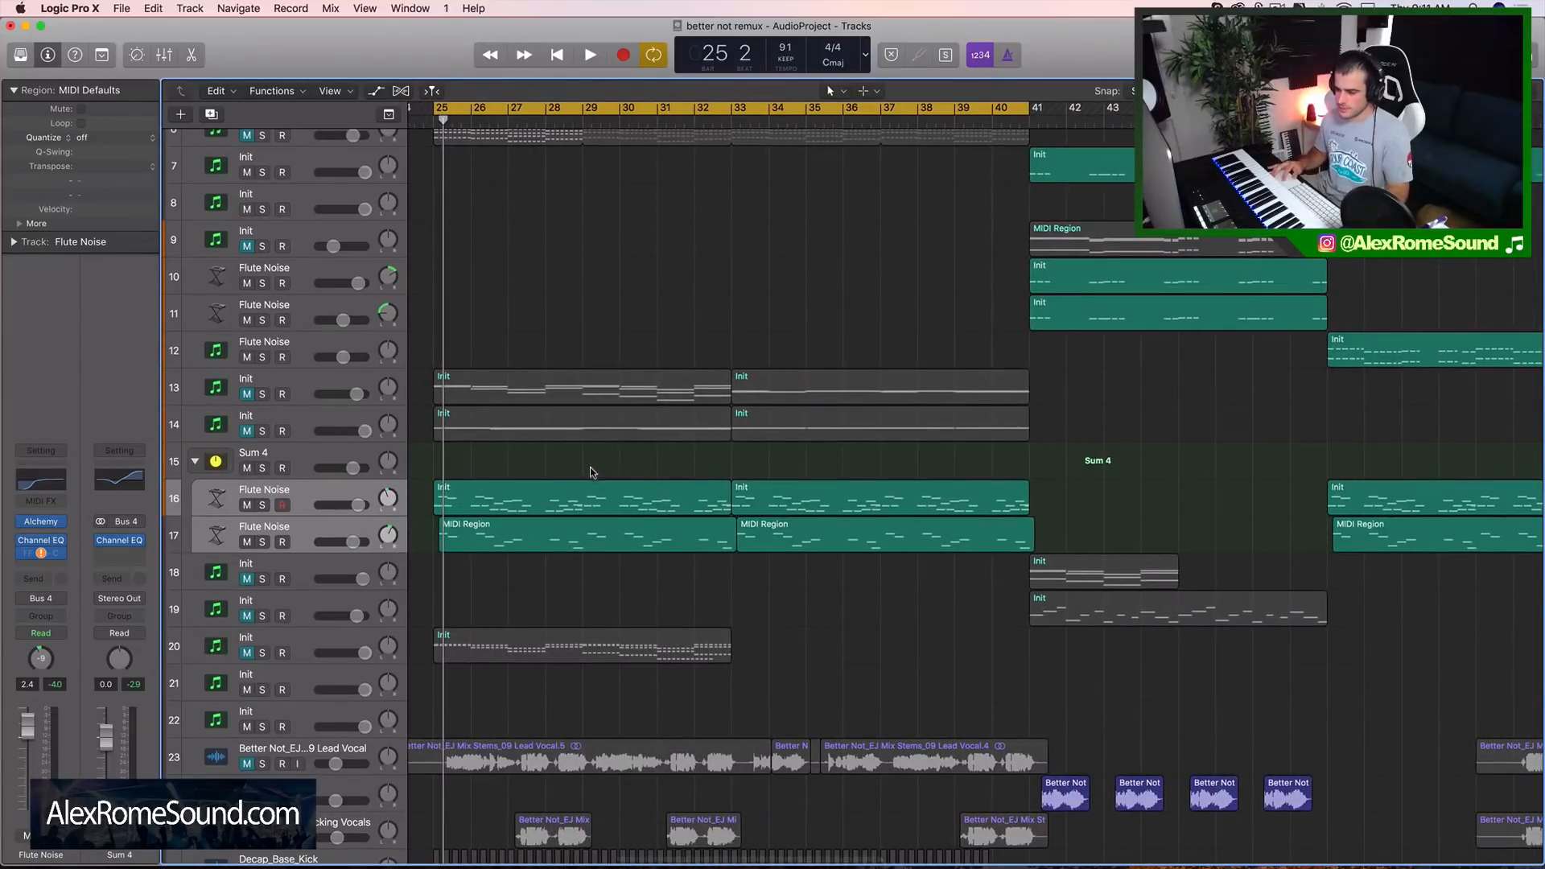
pyautogui.moveTo(588, 475); pyautogui.dragTo(786, 573)
pyautogui.moveTo(1127, 282); pyautogui.dragTo(1147, 318)
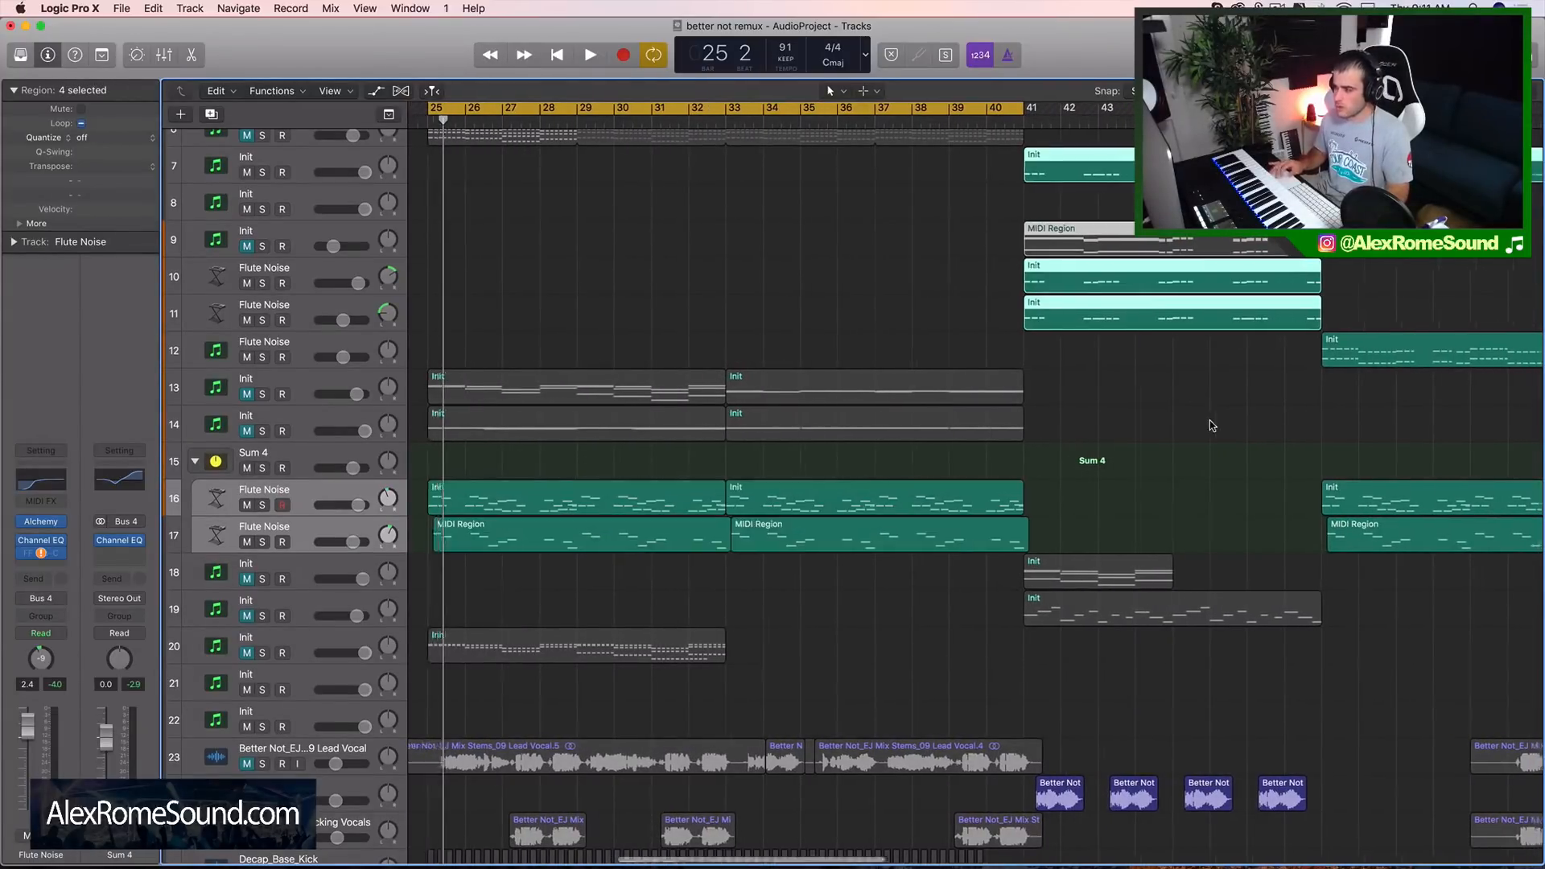
# Step: Select the three regions at bar 49 on tracks 12, 16 and 17, and return the selection to the first section's Flute Noise regions
pyautogui.hscroll(10, 938, 287)
pyautogui.moveTo(936, 278); pyautogui.dragTo(940, 572)
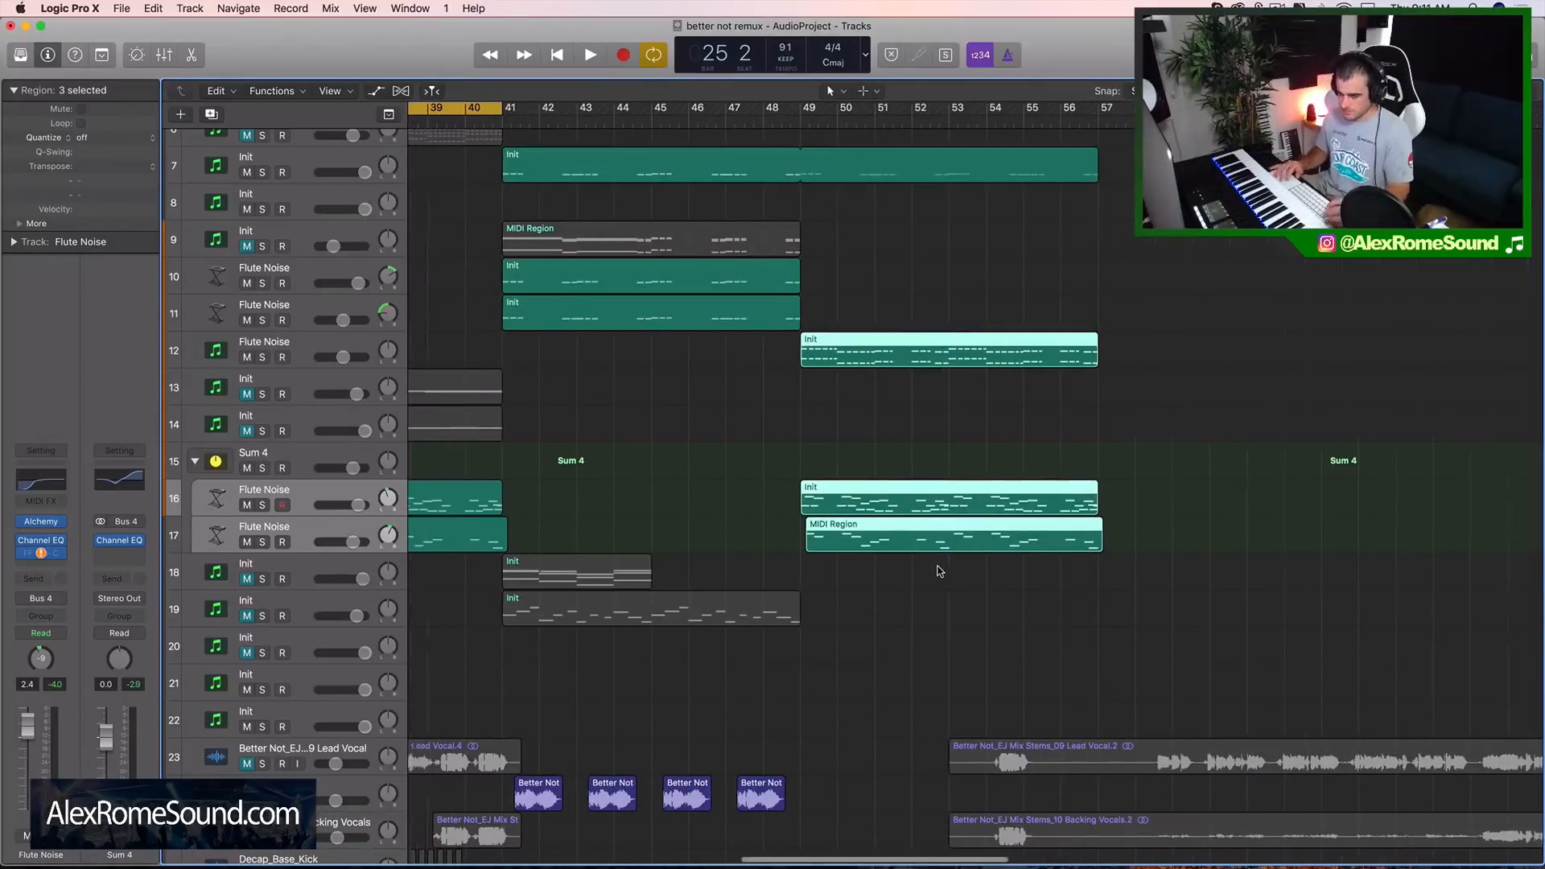
pyautogui.hscroll(-10, 939, 569)
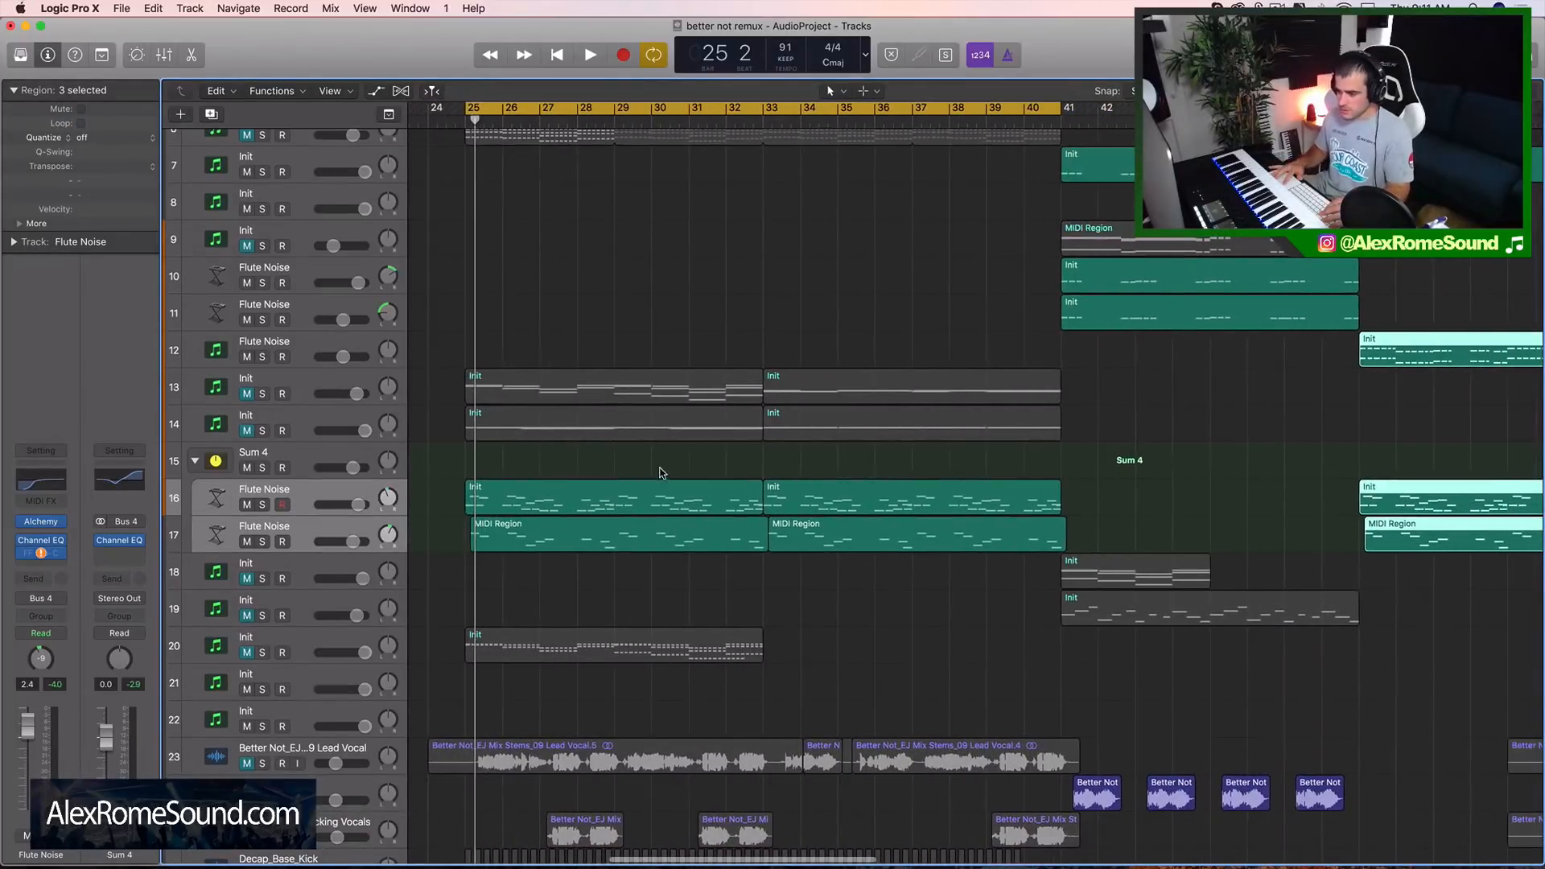
pyautogui.moveTo(657, 469); pyautogui.dragTo(829, 567)
pyautogui.hscroll(-1, 830, 567)
pyautogui.hscroll(6, 830, 566)
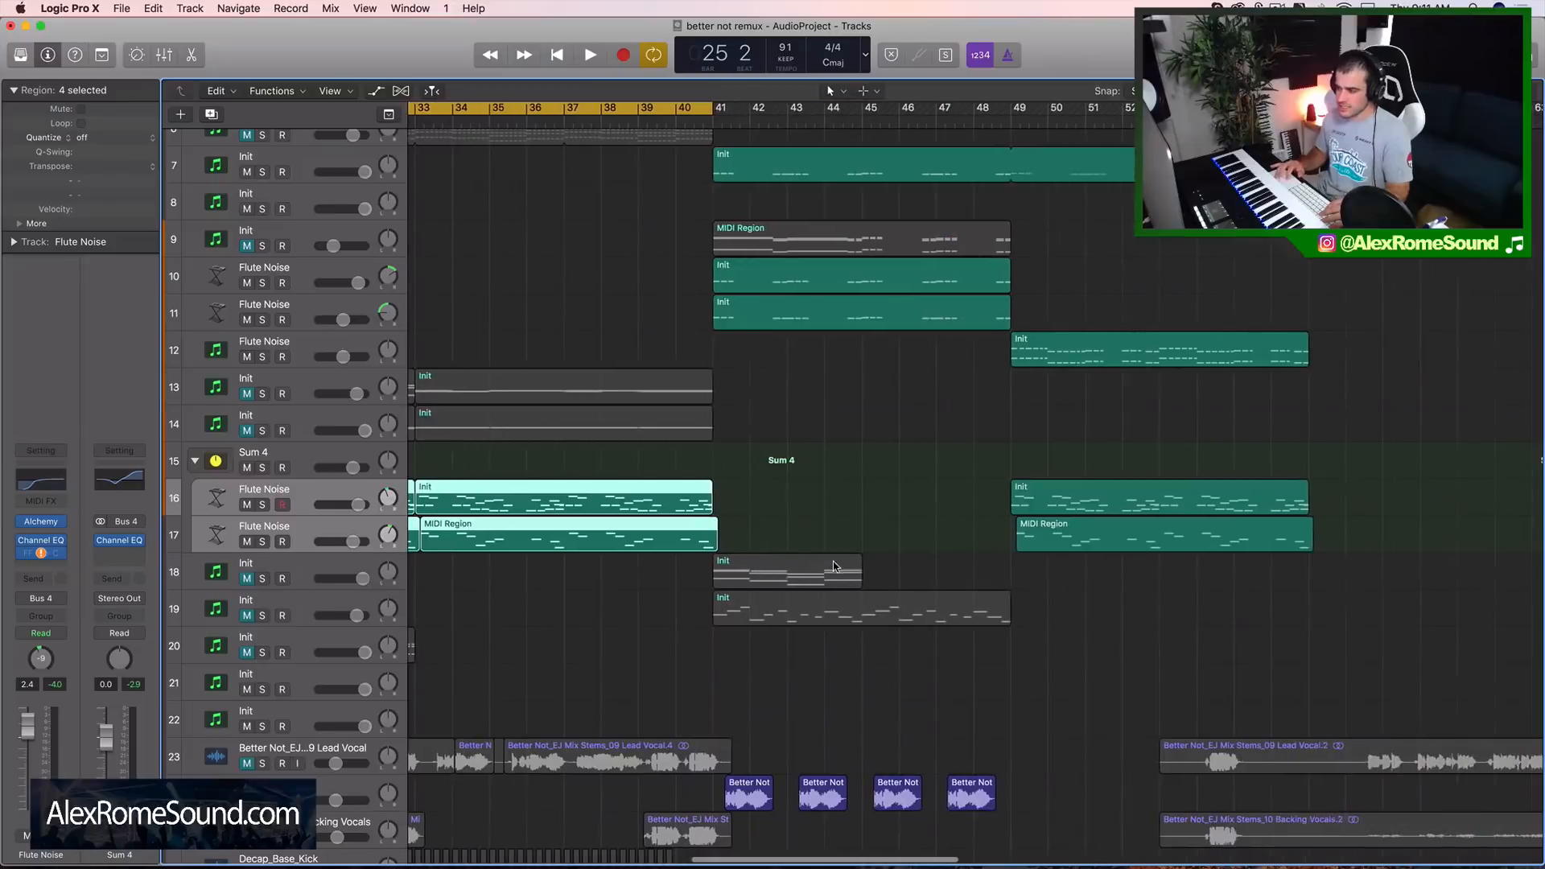
# Step: Set the cycle range to bars 41 to 49 and select that section's upper-track regions, followed by the three regions at bar 49
pyautogui.click(719, 111)
pyautogui.moveTo(719, 111); pyautogui.dragTo(1011, 111)
pyautogui.moveTo(767, 467); pyautogui.dragTo(829, 161)
pyautogui.hscroll(2, 934, 394)
pyautogui.moveTo(996, 615); pyautogui.dragTo(1099, 330)
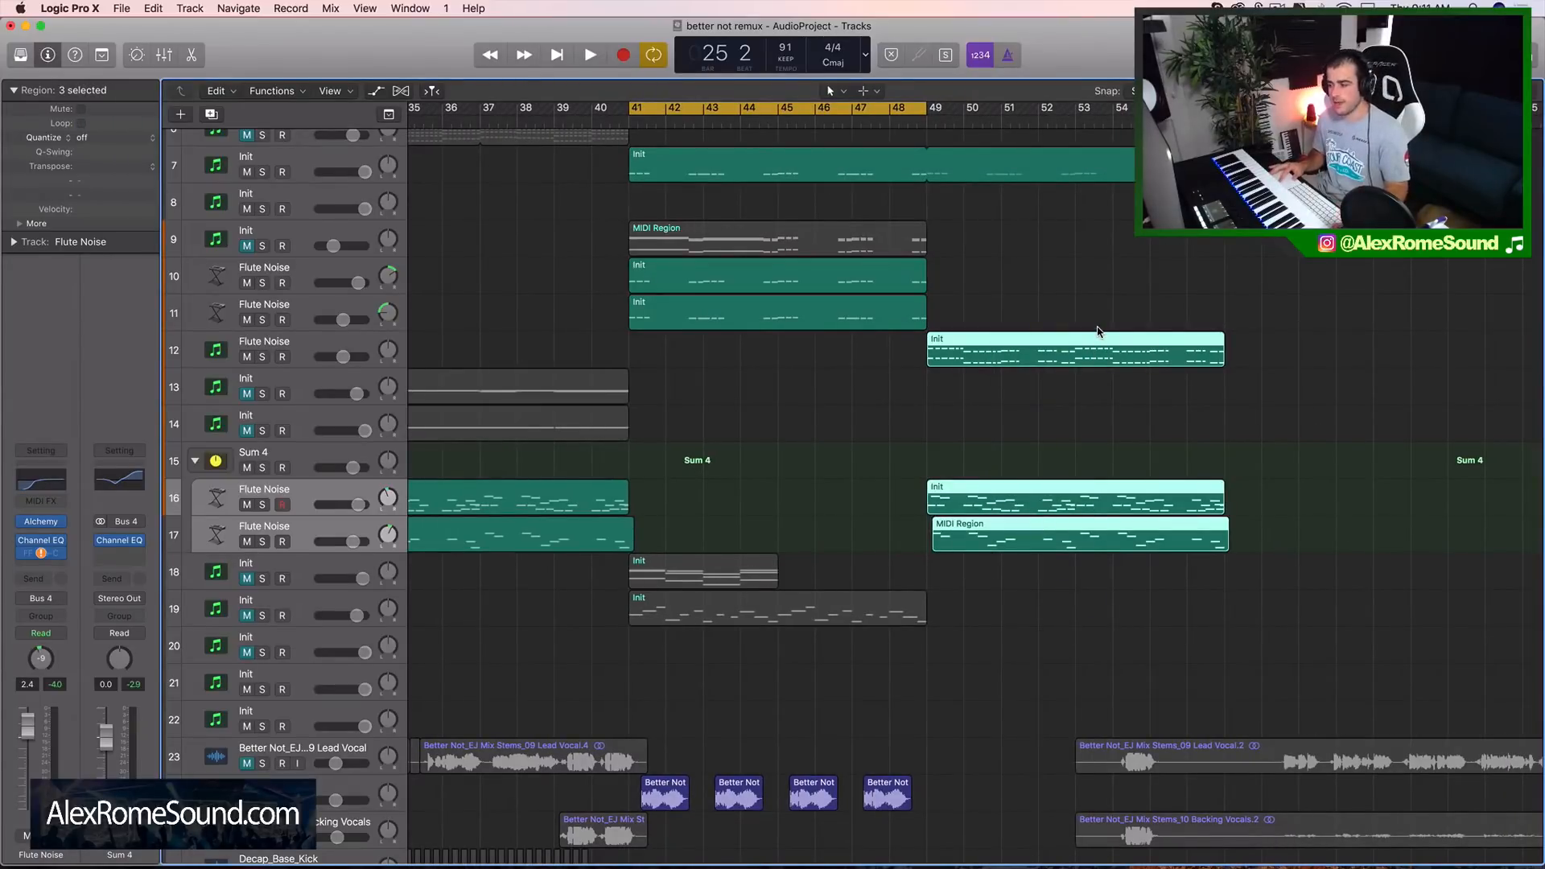
# Step: Compare the Flute Noise regions of bars 25 to 41 with the three regions of bars 49 to 57 by selecting each group, and deselect all
pyautogui.hscroll(-6, 1167, 575)
pyautogui.scroll(-2, 1167, 575)
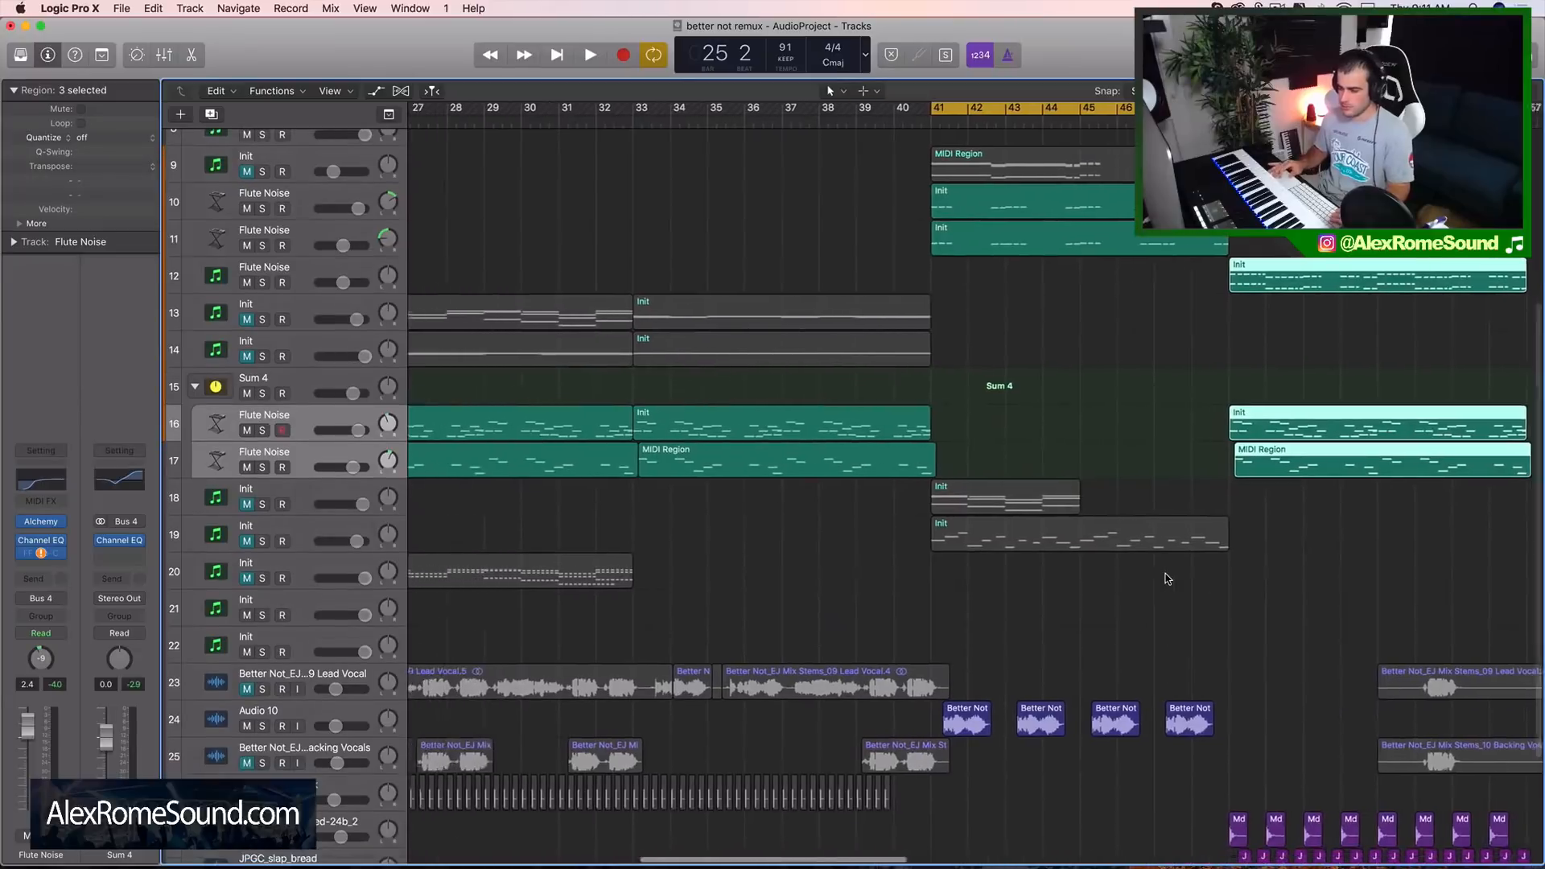
pyautogui.scroll(3, 1167, 577)
pyautogui.scroll(-5, 1166, 578)
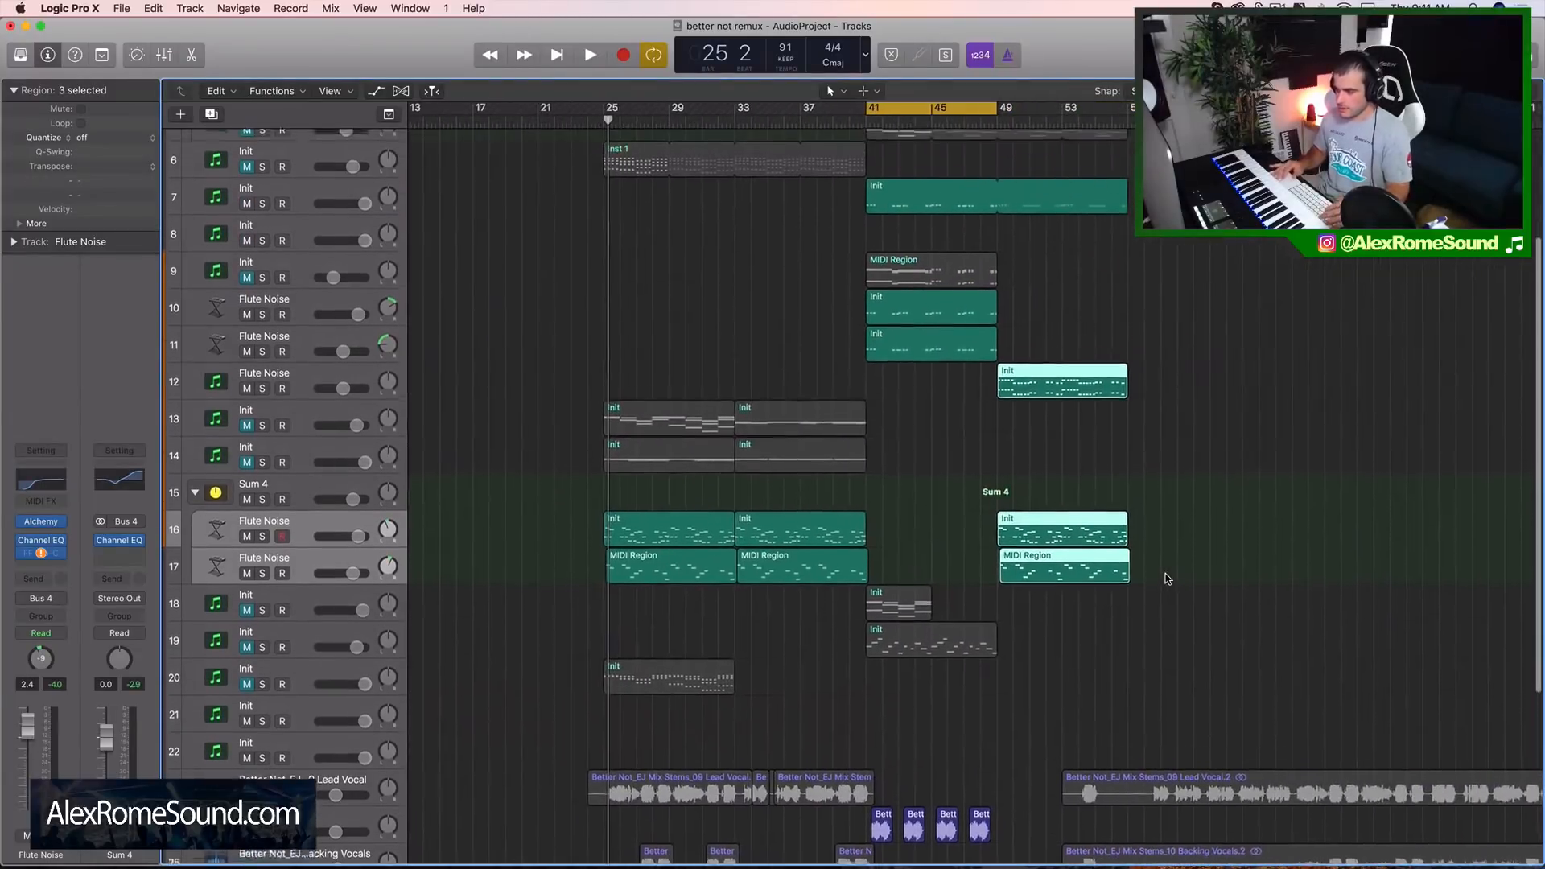
pyautogui.scroll(1, 1167, 578)
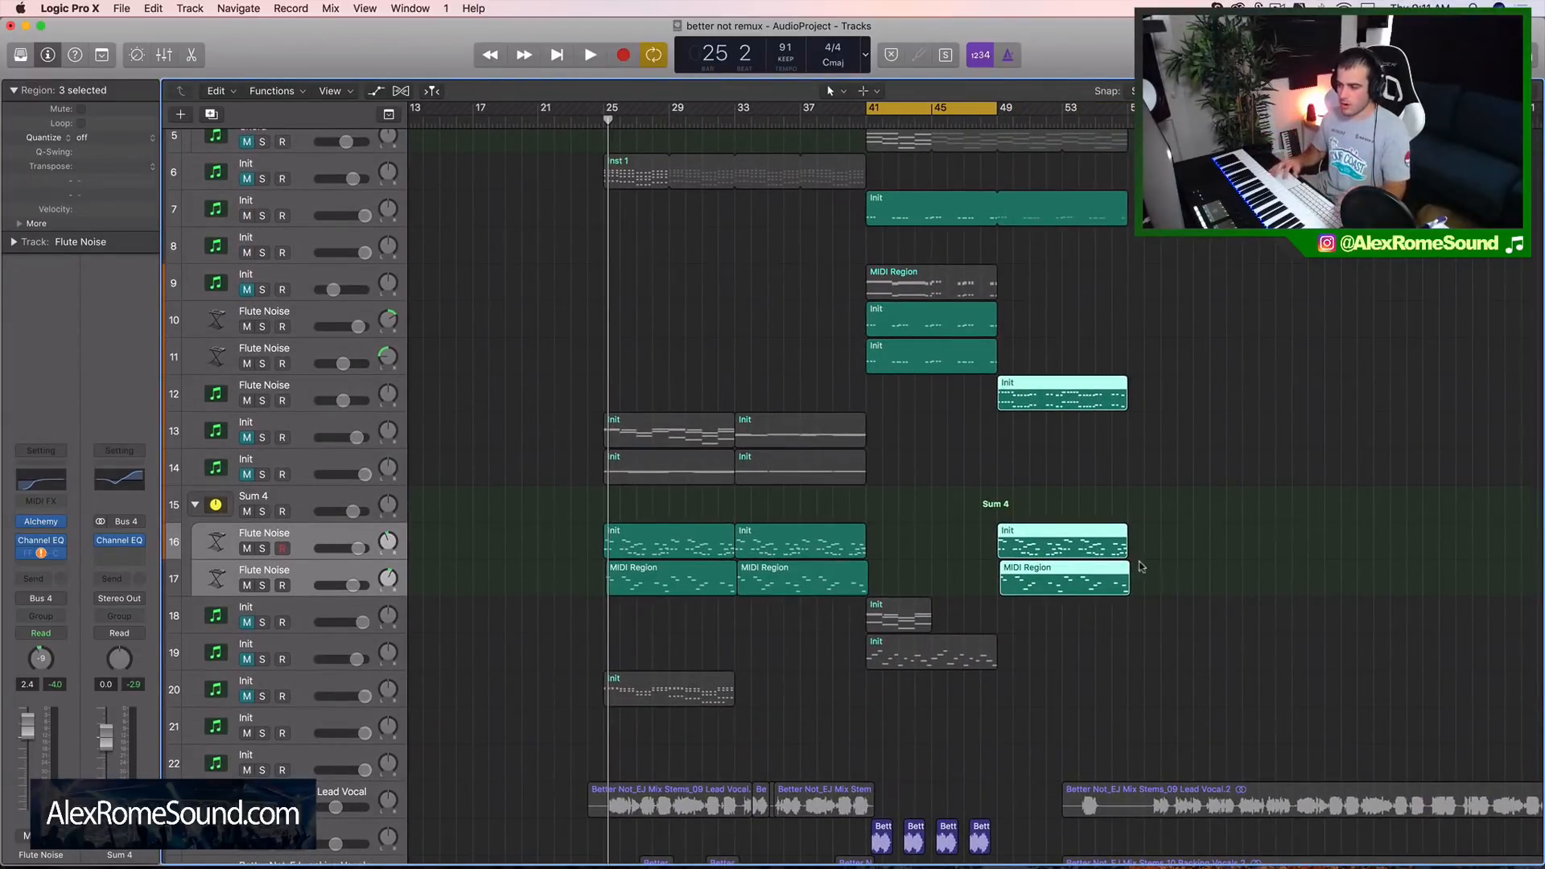
pyautogui.click(958, 443)
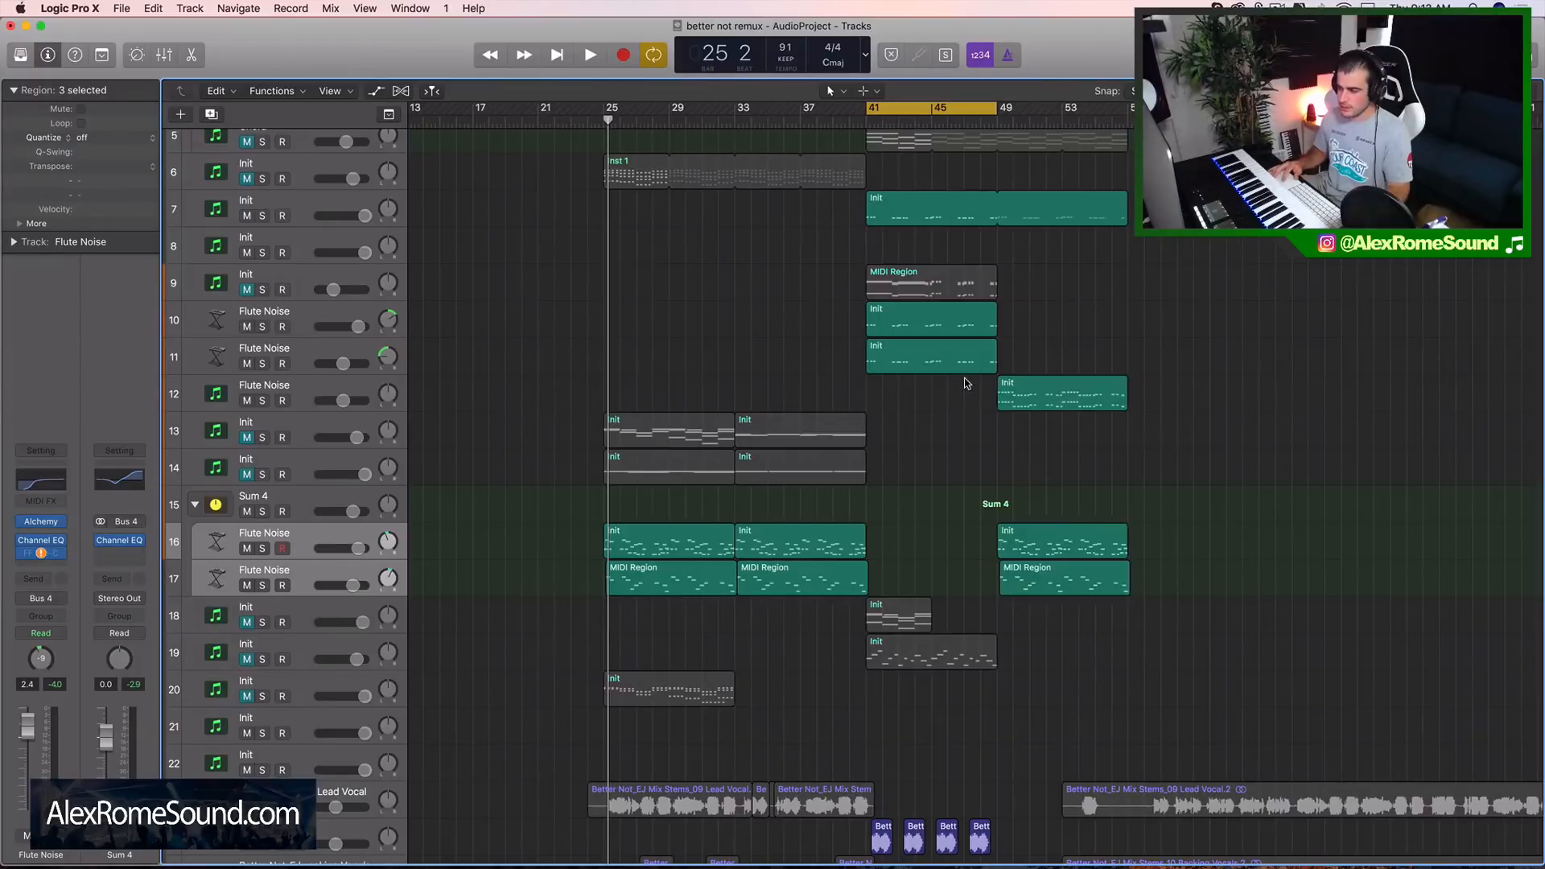
pyautogui.moveTo(799, 570); pyautogui.dragTo(589, 554)
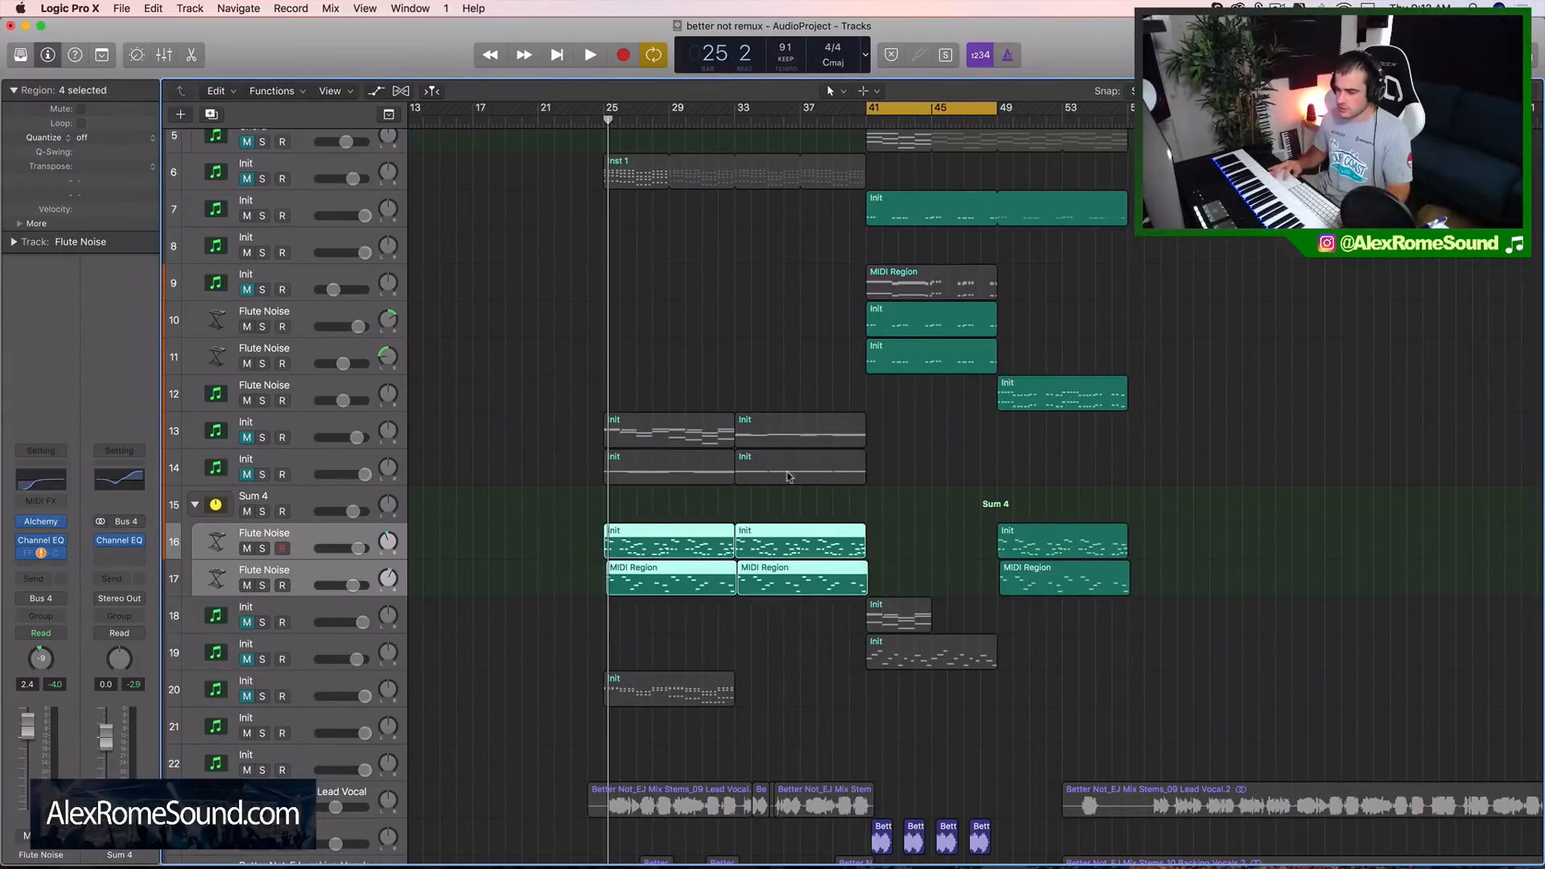
pyautogui.moveTo(1033, 322); pyautogui.dragTo(1119, 595)
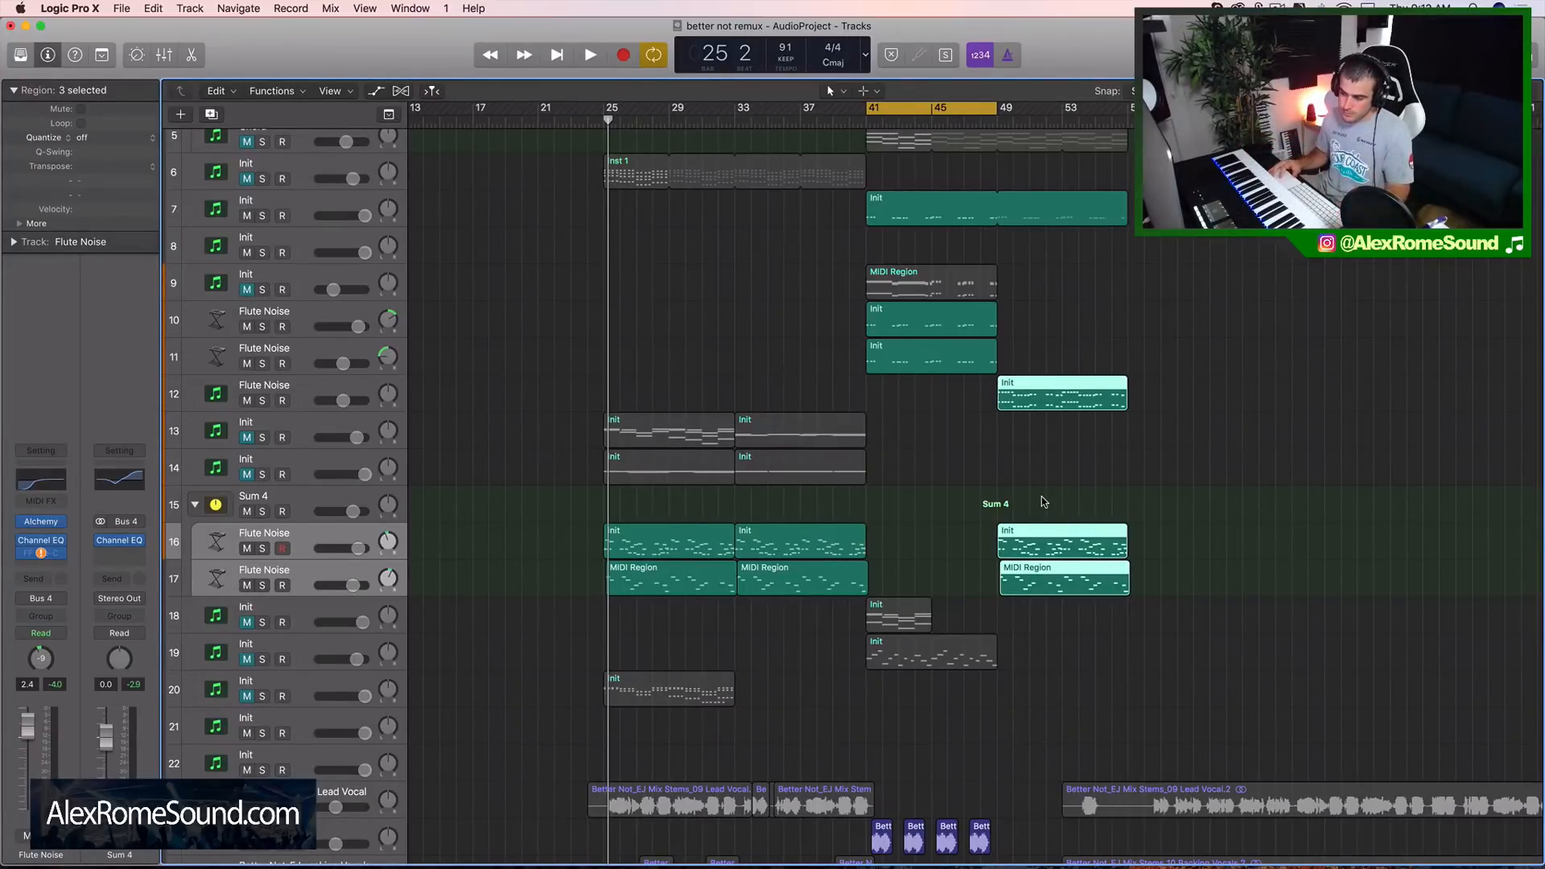
pyautogui.click(986, 459)
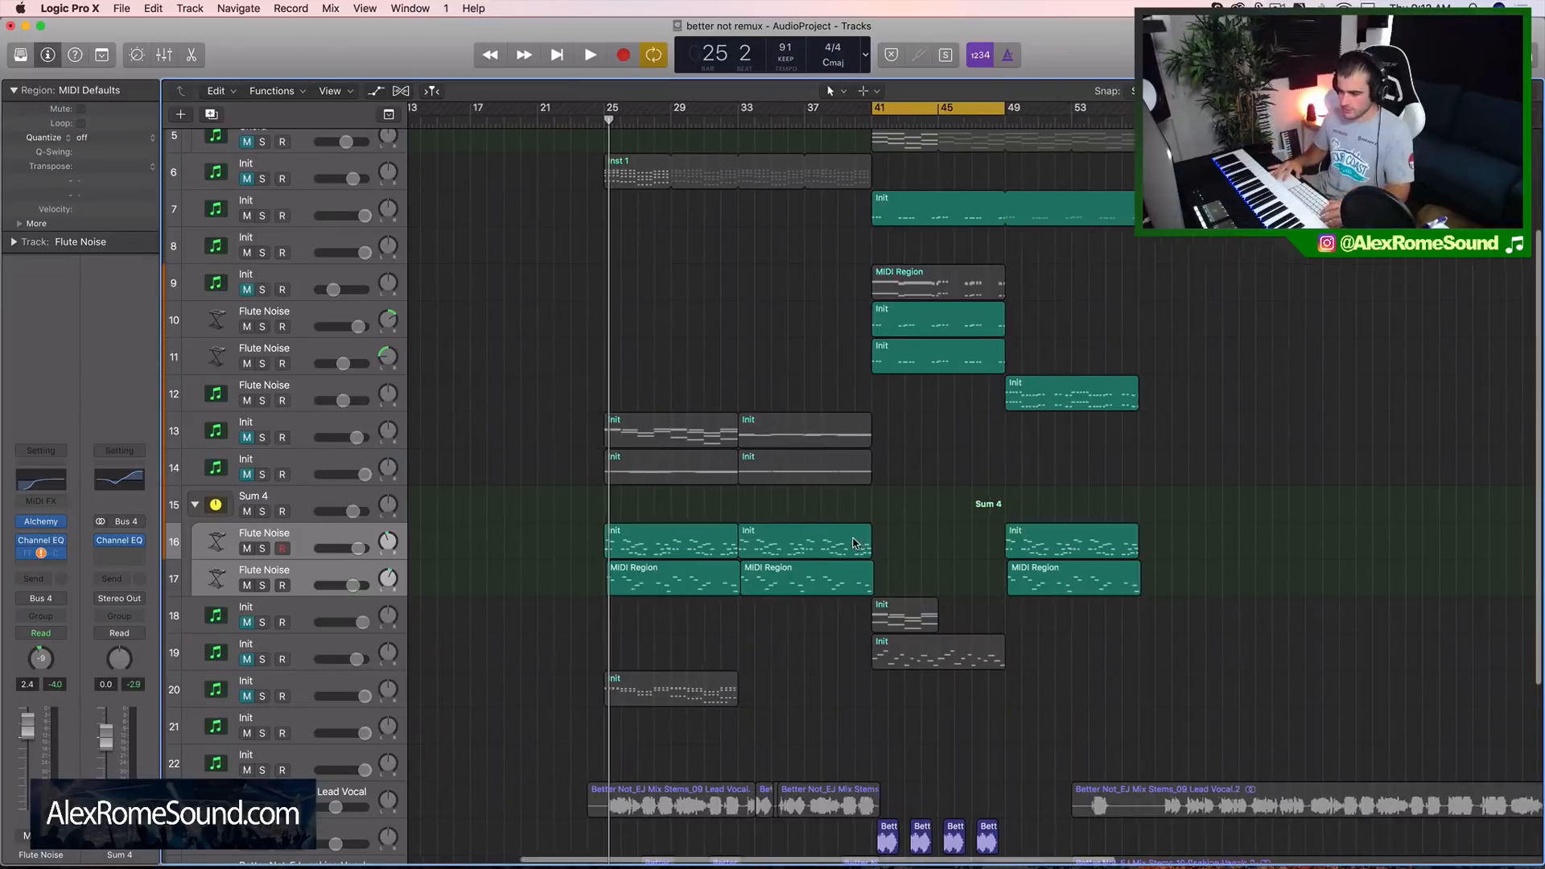
# Step: Set the cycle range to bars 33 to 44
pyautogui.scroll(6, 873, 532)
pyautogui.moveTo(543, 109); pyautogui.dragTo(994, 167)
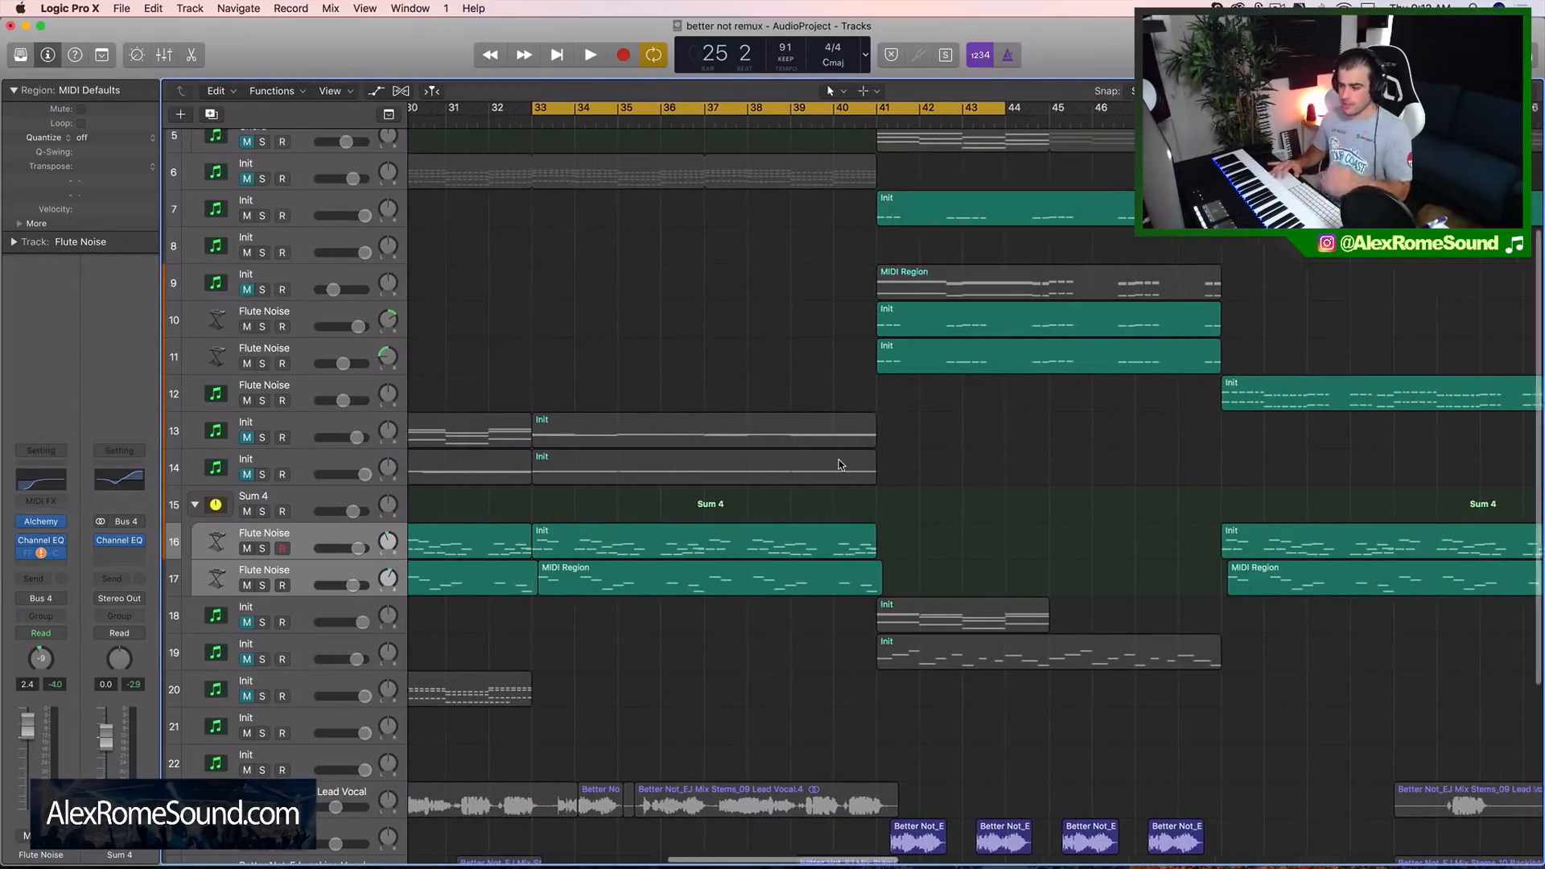
pyautogui.scroll(-6, 838, 460)
pyautogui.hscroll(-4, 838, 460)
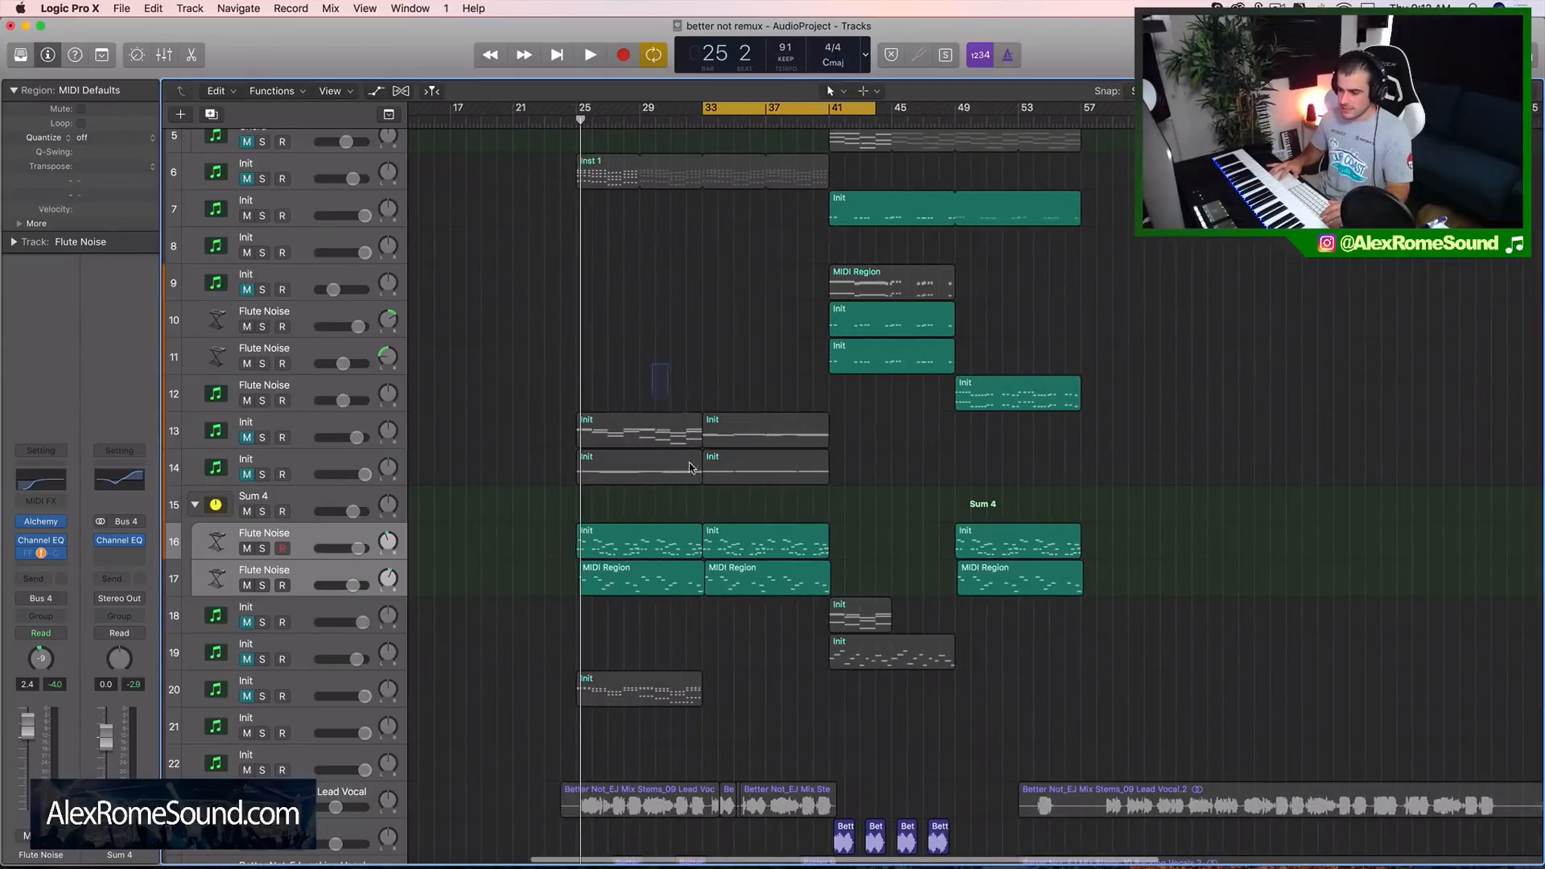
# Step: Select each section's regions in turn: tracks 13 to 17 before bar 41, tracks 7 to 11 at bar 41, and tracks 12 to 17 at bar 49
pyautogui.moveTo(661, 365); pyautogui.dragTo(749, 597)
pyautogui.moveTo(624, 357); pyautogui.dragTo(764, 636)
pyautogui.moveTo(875, 474); pyautogui.dragTo(892, 182)
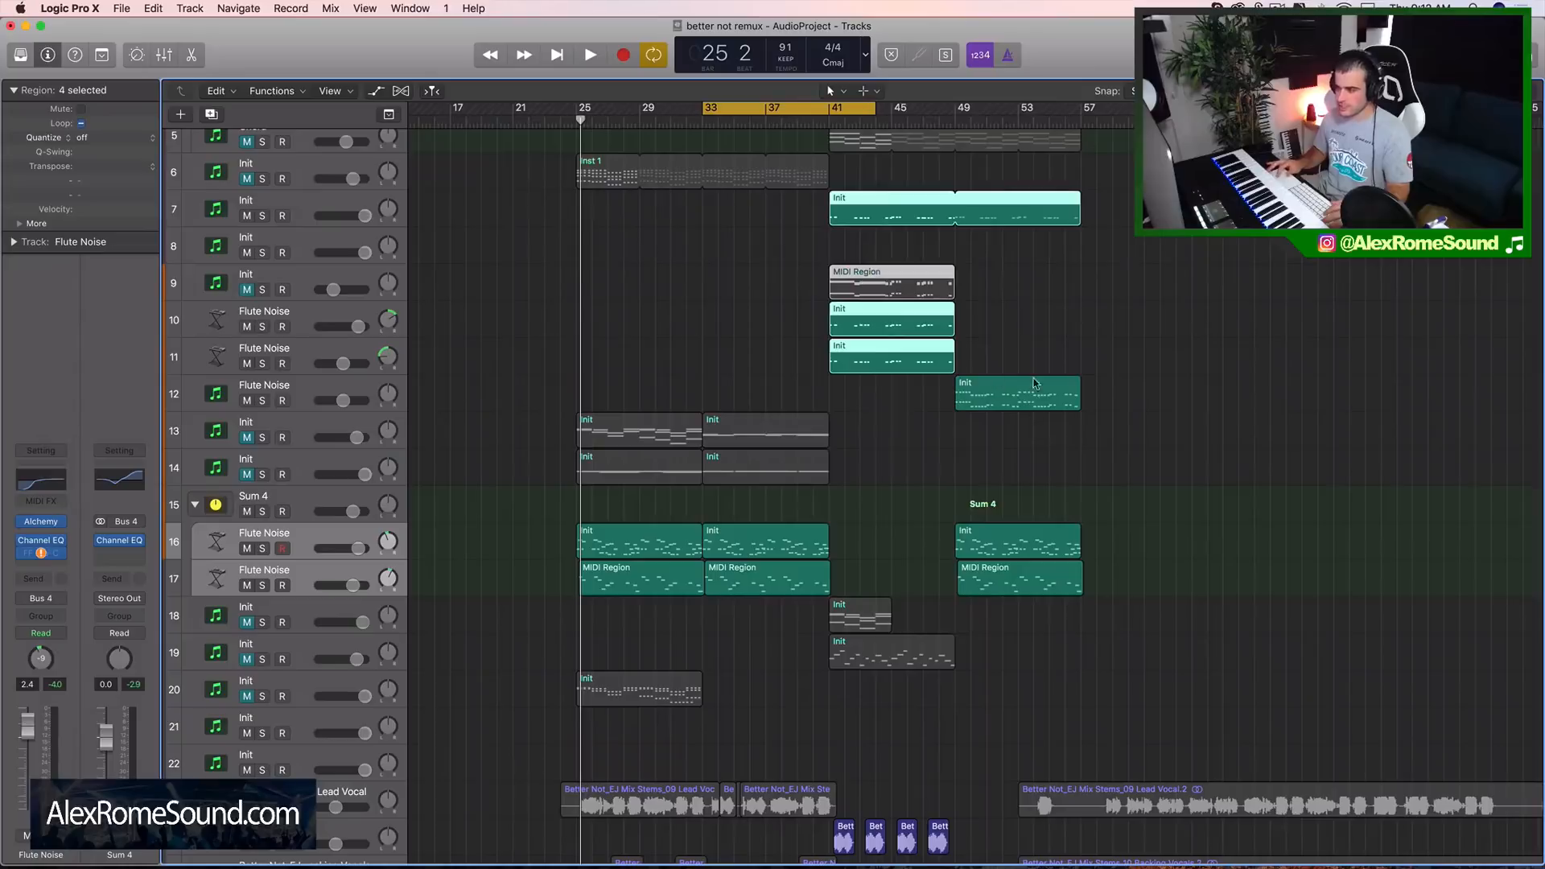
pyautogui.moveTo(996, 348); pyautogui.dragTo(1037, 631)
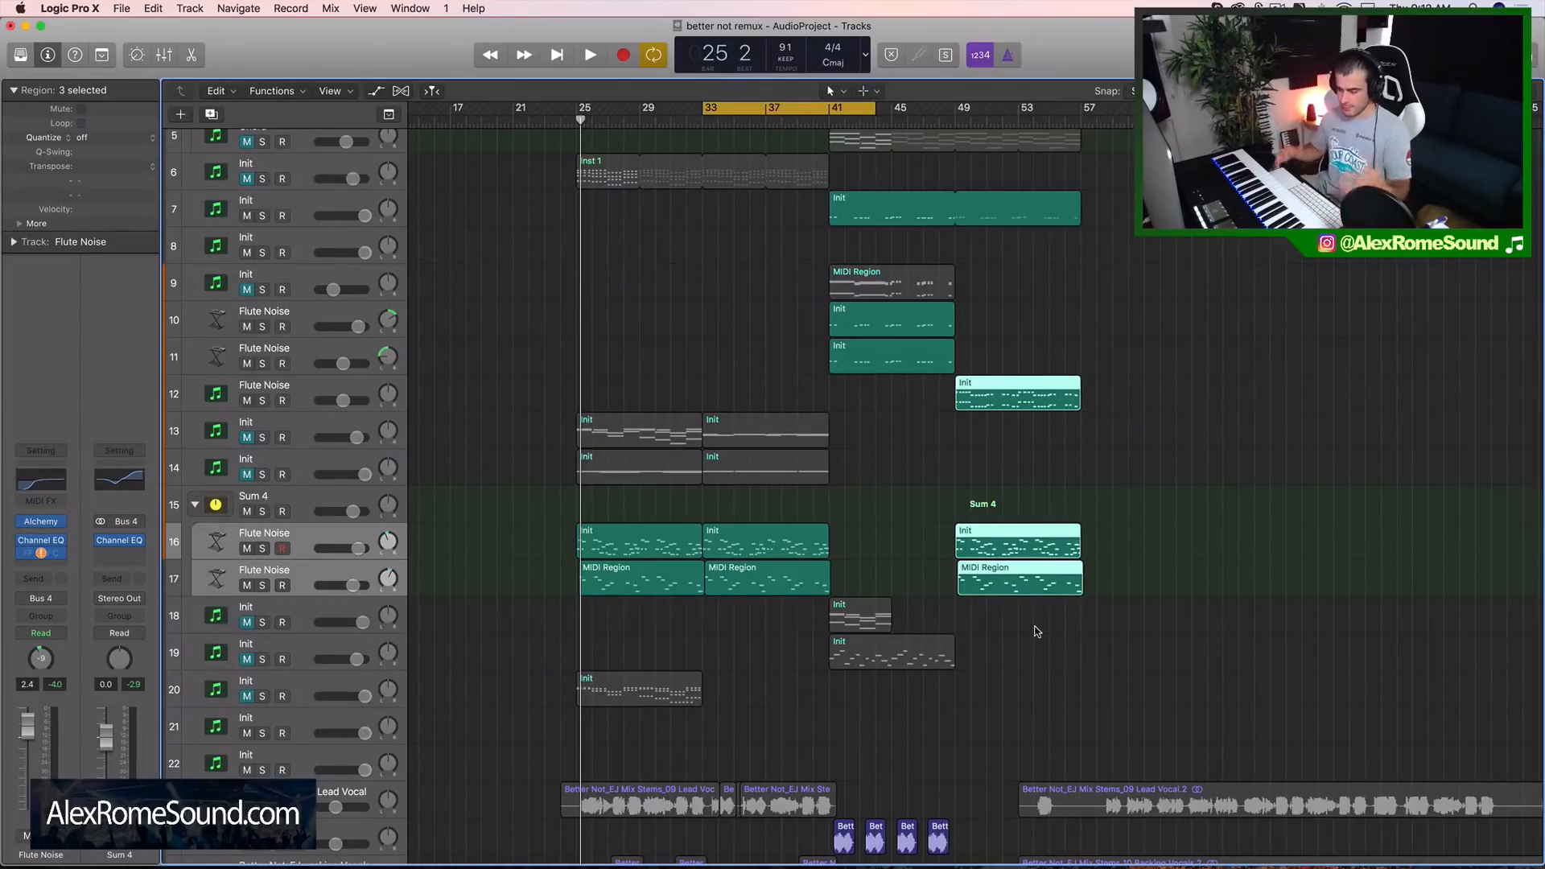
# Step: Play the arrangement from bar 33, set the cycle range to bars 39 to 57 during playback, and stop
pyautogui.scroll(3, 938, 531)
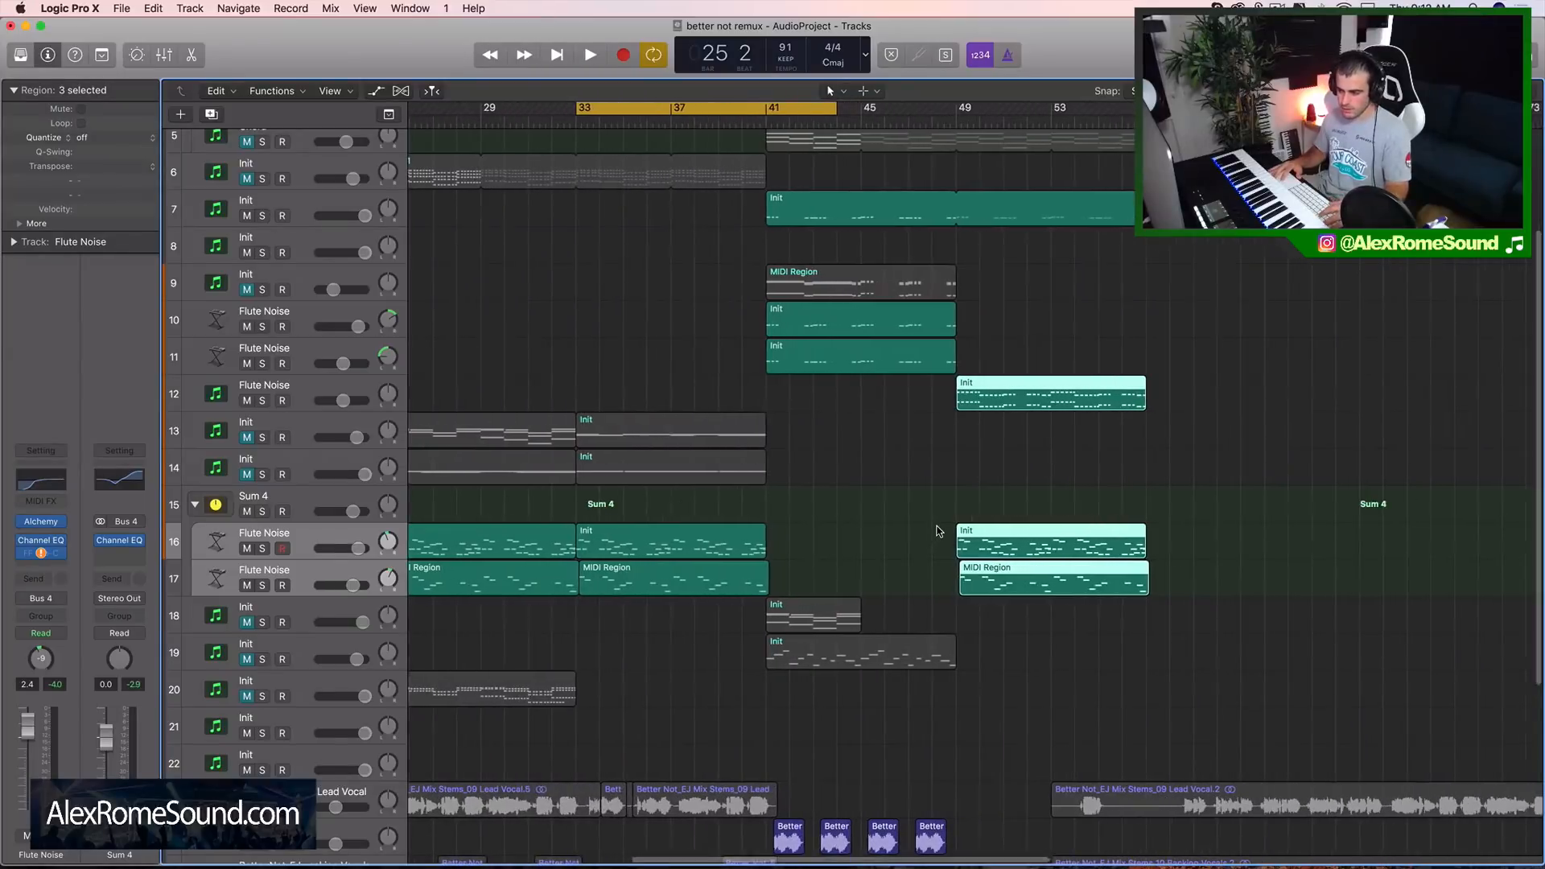
pyautogui.press('space')
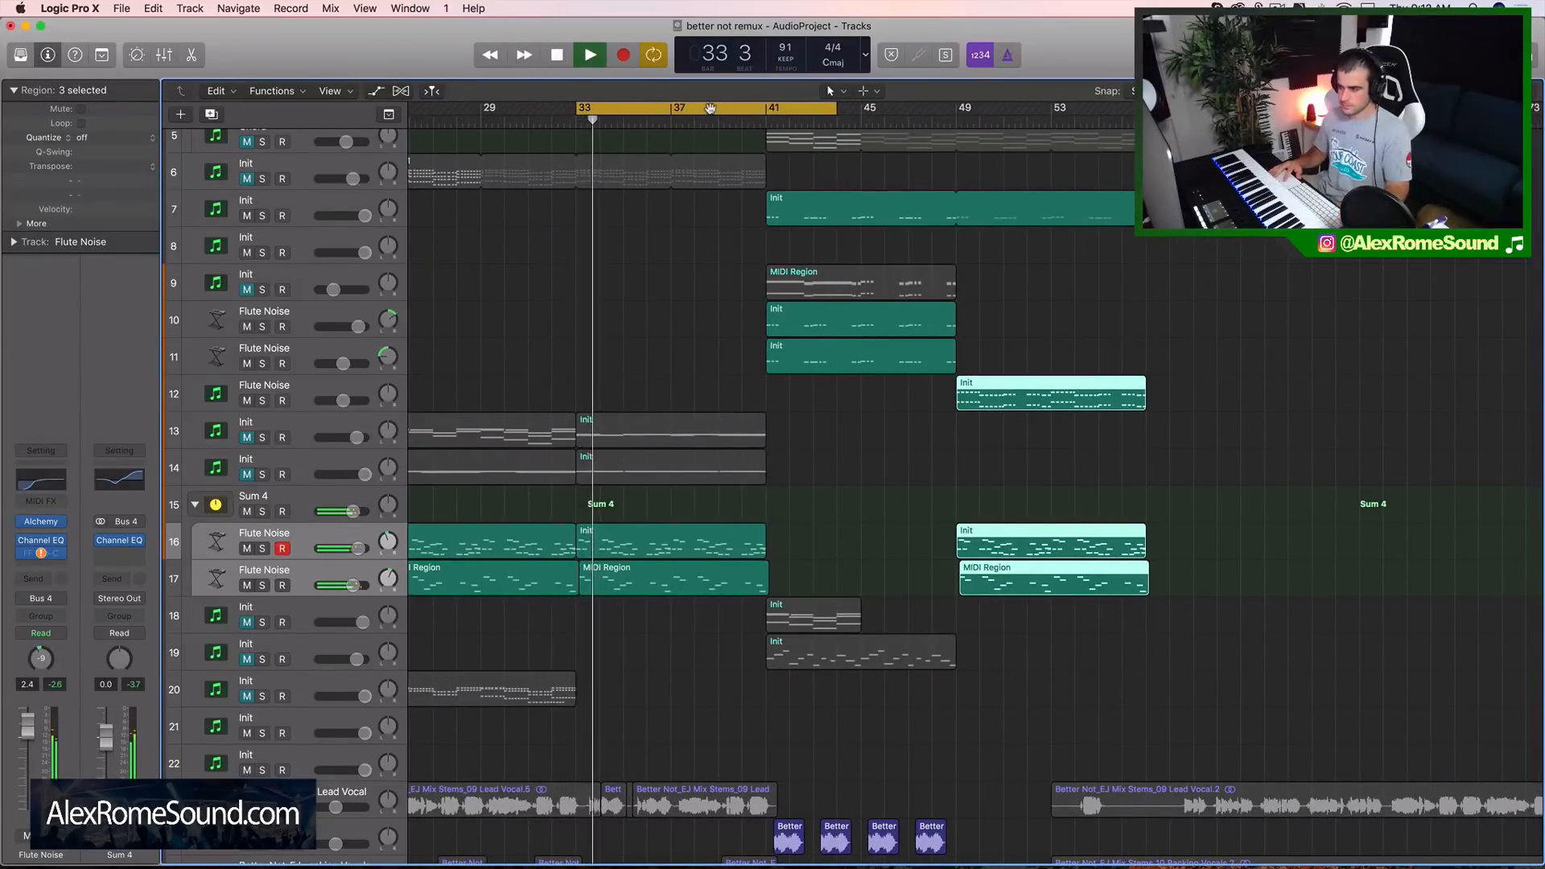
pyautogui.moveTo(717, 109); pyautogui.dragTo(1146, 108)
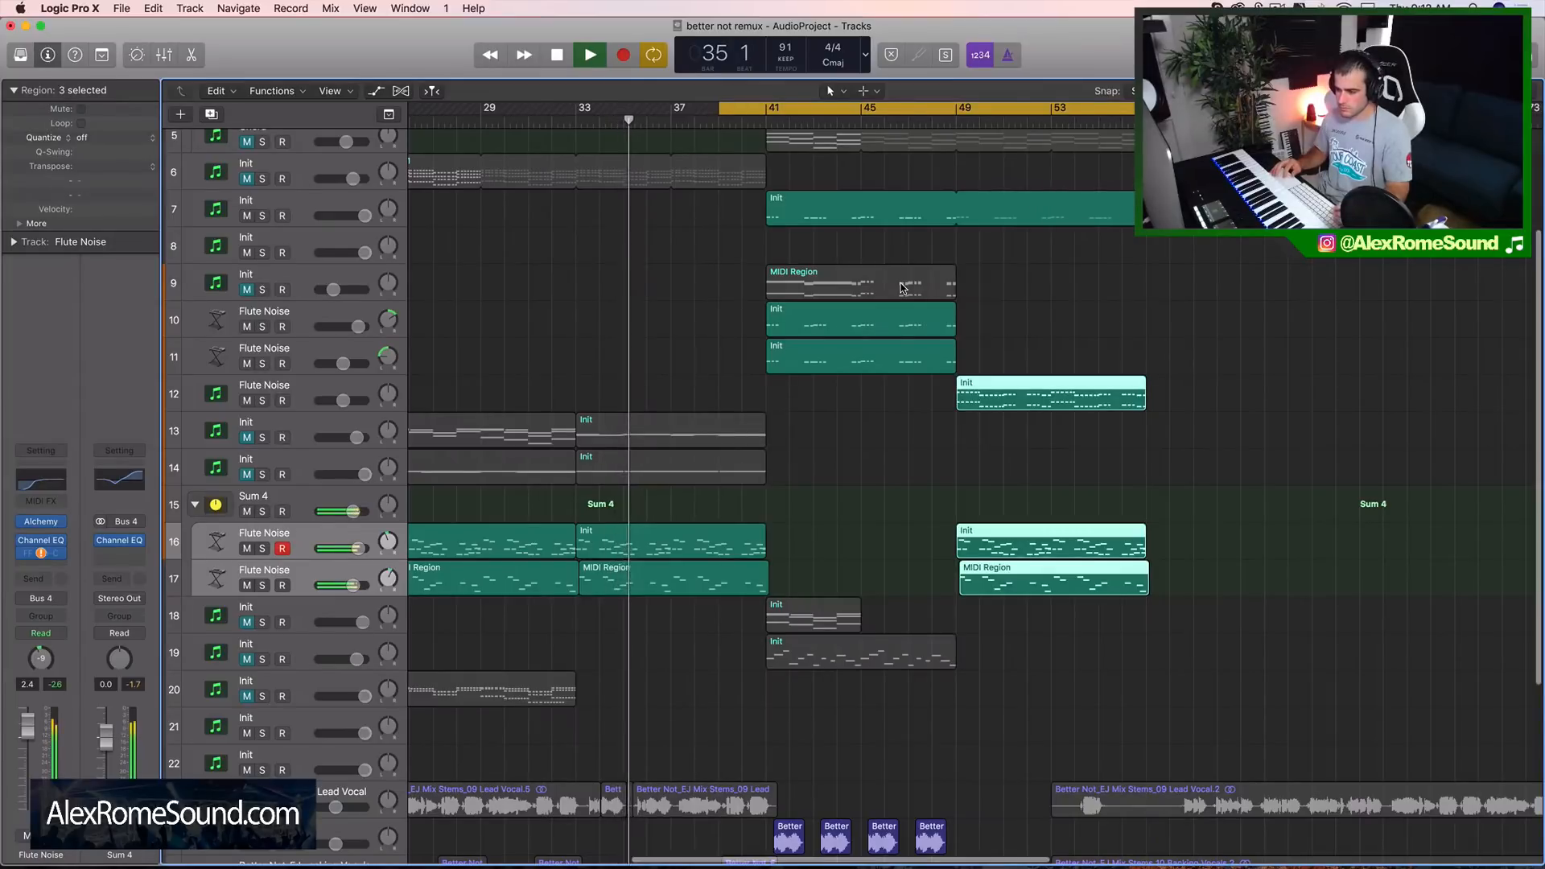
pyautogui.press('space')
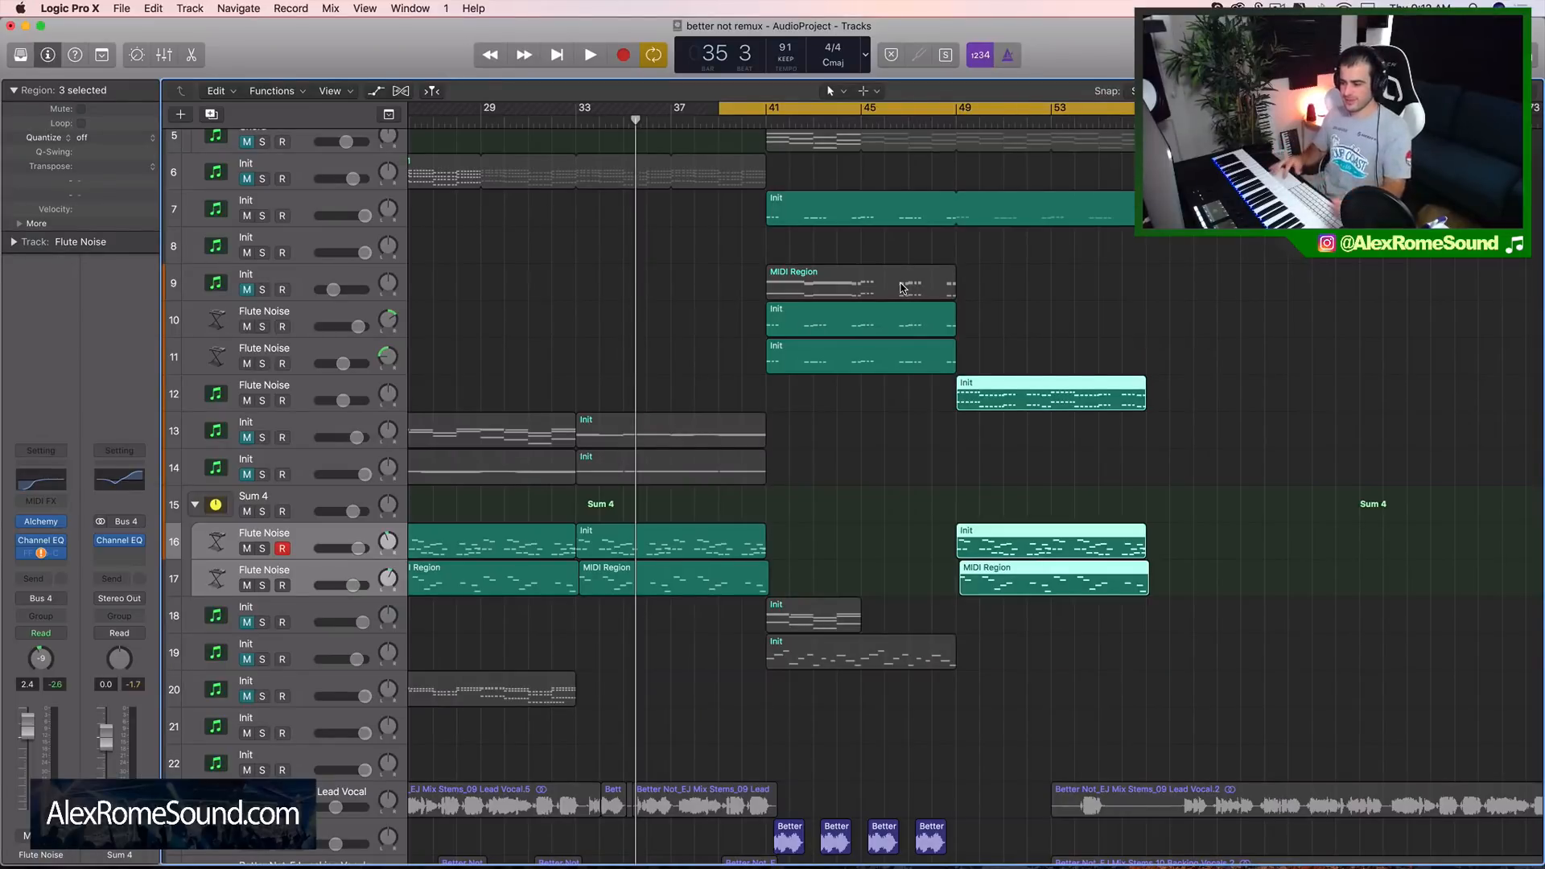
# Step: Select the four regions on tracks 7, 9, 10 and 11 that start at bar 41
pyautogui.moveTo(822, 440); pyautogui.dragTo(835, 196)
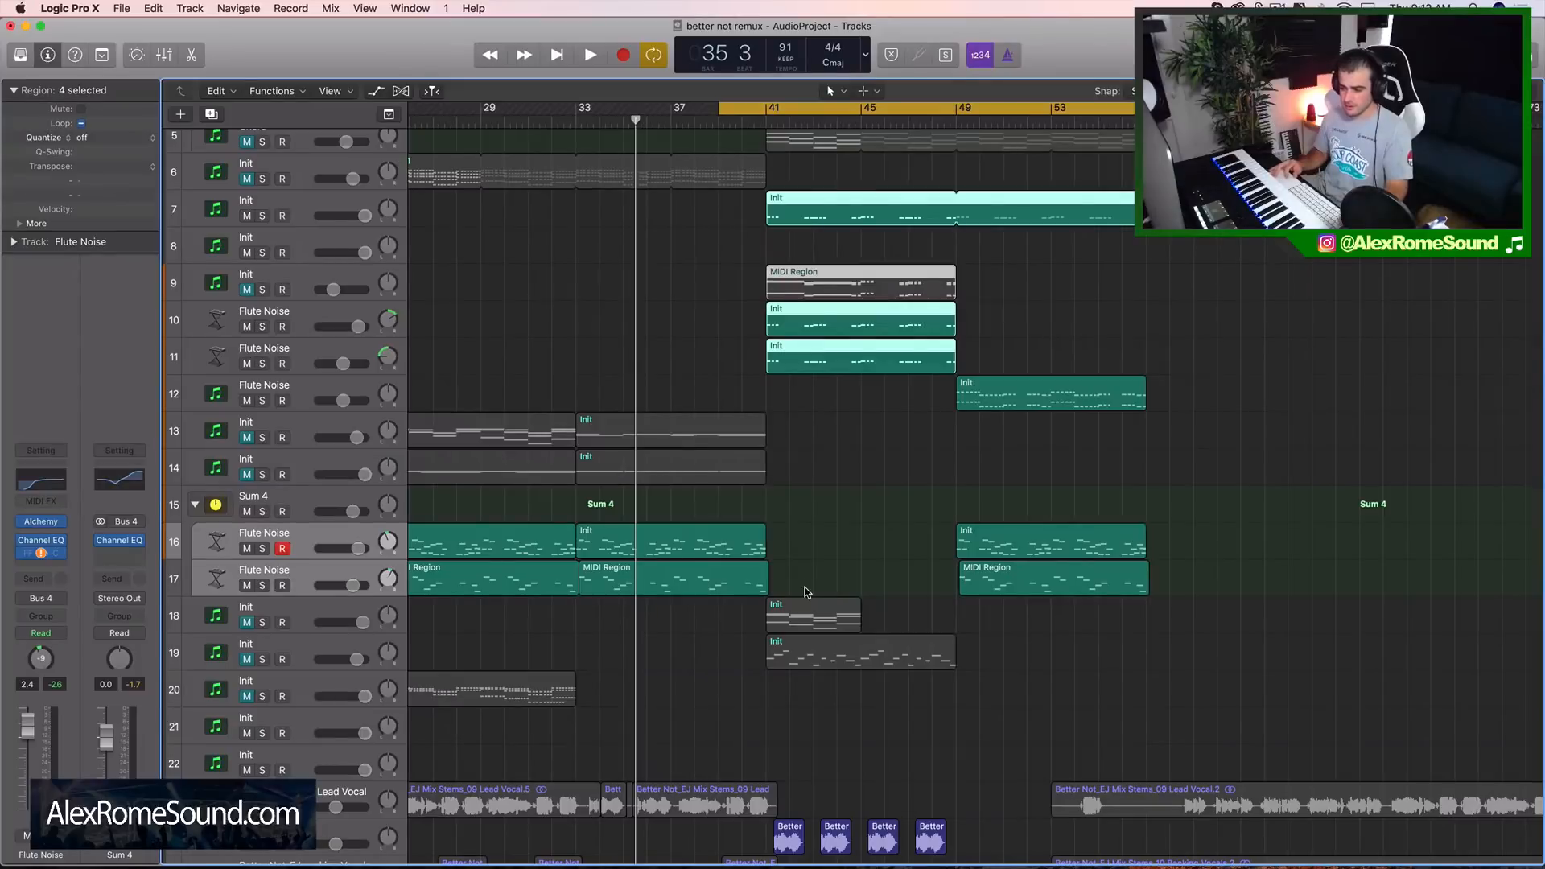
# Step: Select the two Flute Noise regions on tracks 16 and 17 between bars 33 and 41
pyautogui.moveTo(818, 577); pyautogui.dragTo(728, 576)
pyautogui.click(598, 496)
pyautogui.click(843, 557)
pyautogui.moveTo(849, 561); pyautogui.dragTo(731, 580)
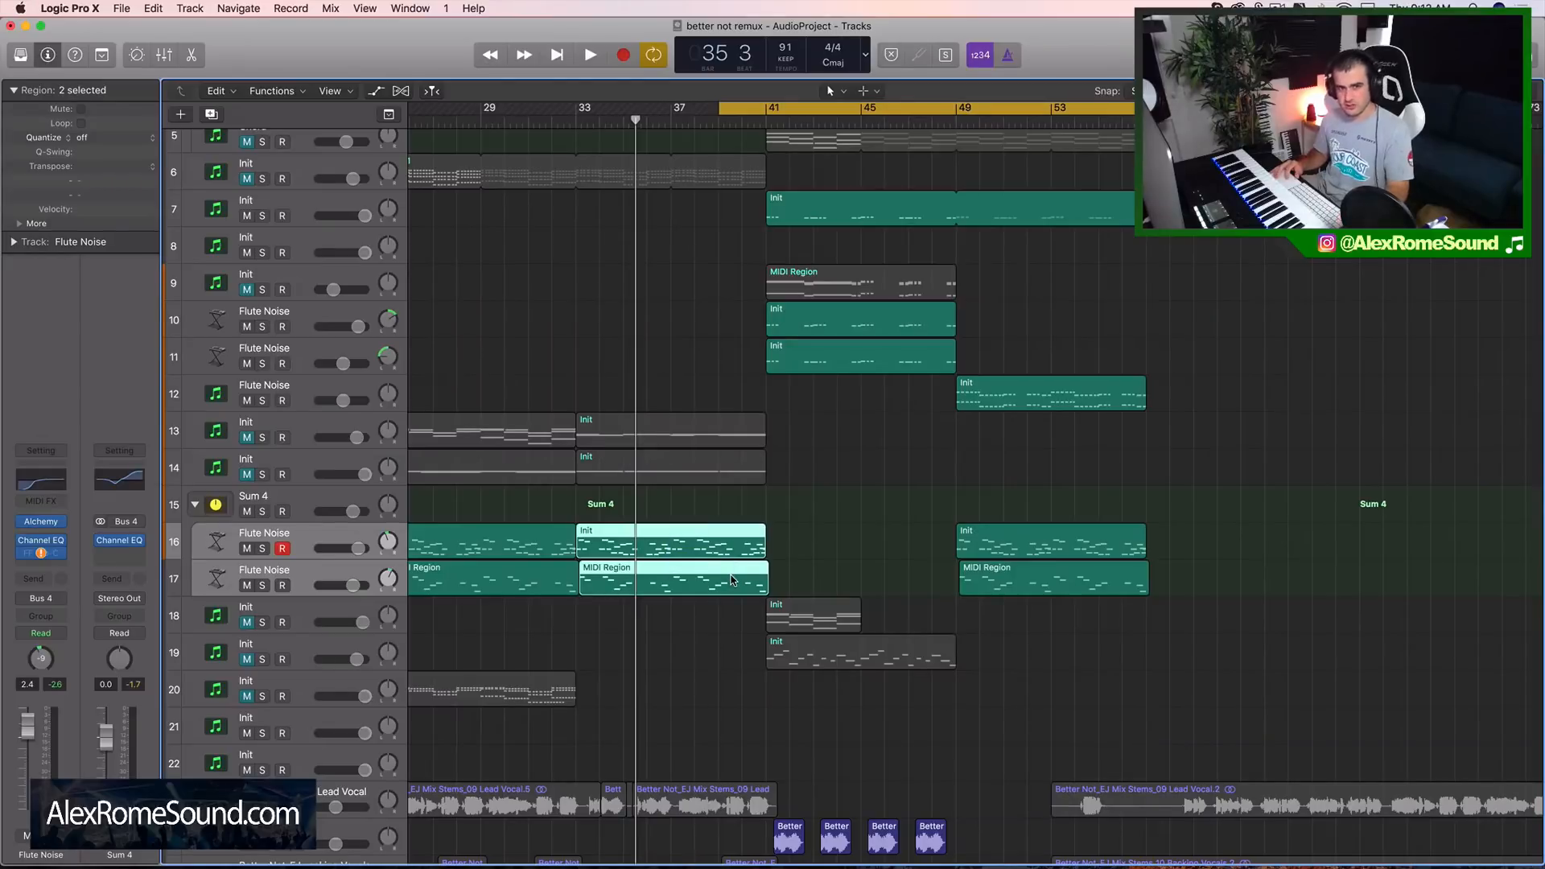
pyautogui.moveTo(587, 512); pyautogui.dragTo(708, 578)
pyautogui.moveTo(823, 577); pyautogui.dragTo(692, 541)
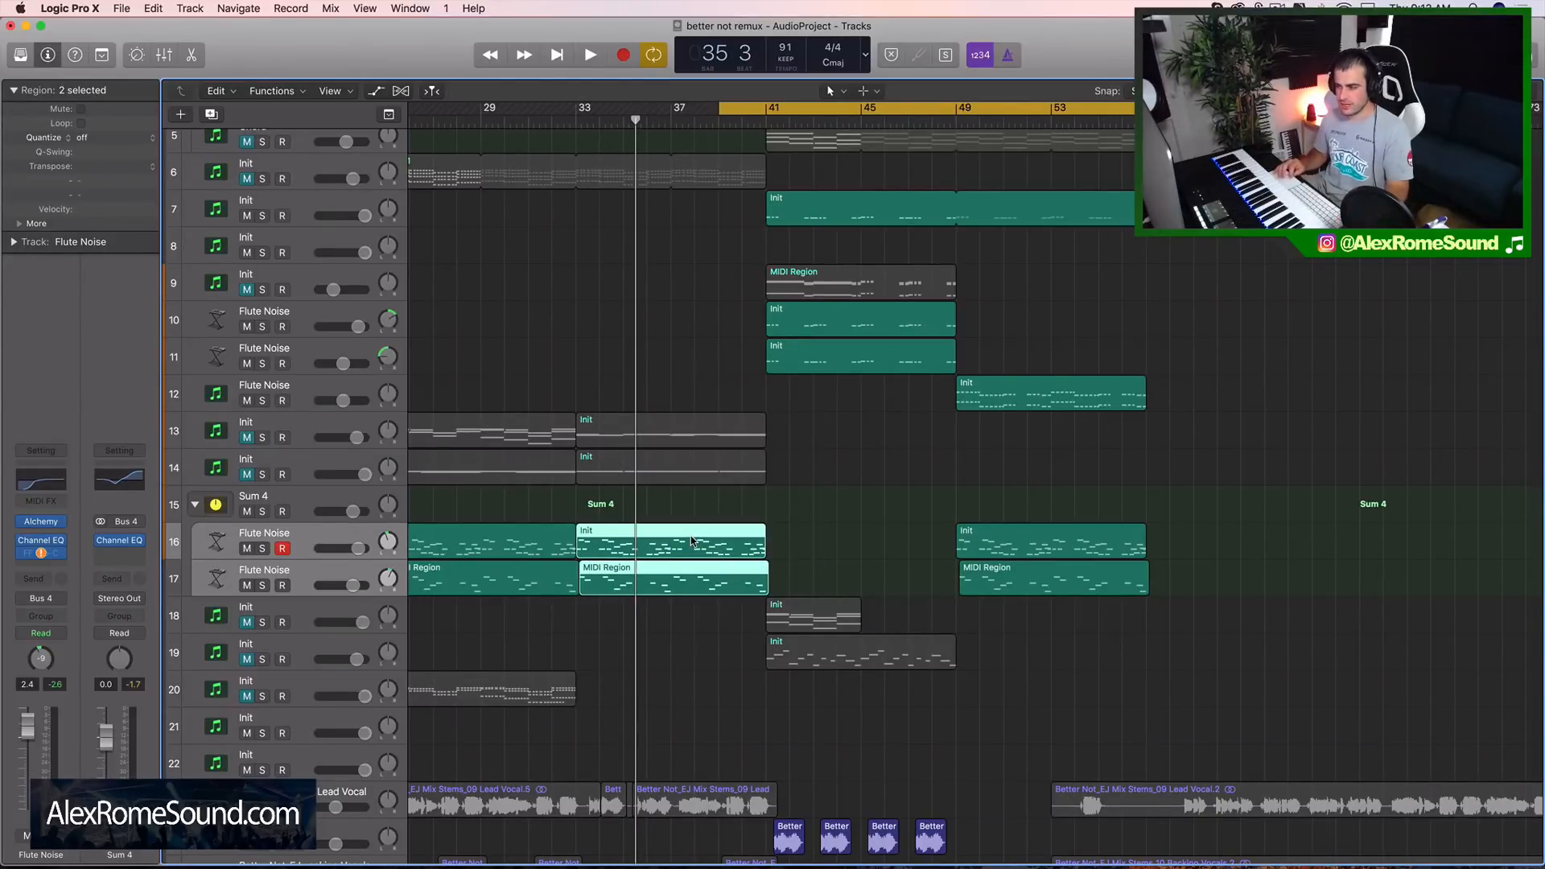
# Step: Select the stacked regions starting at bar 41 on tracks 5 to 11, and narrow the selection to tracks 7, 9, 10 and 11
pyautogui.moveTo(858, 455); pyautogui.dragTo(839, 138)
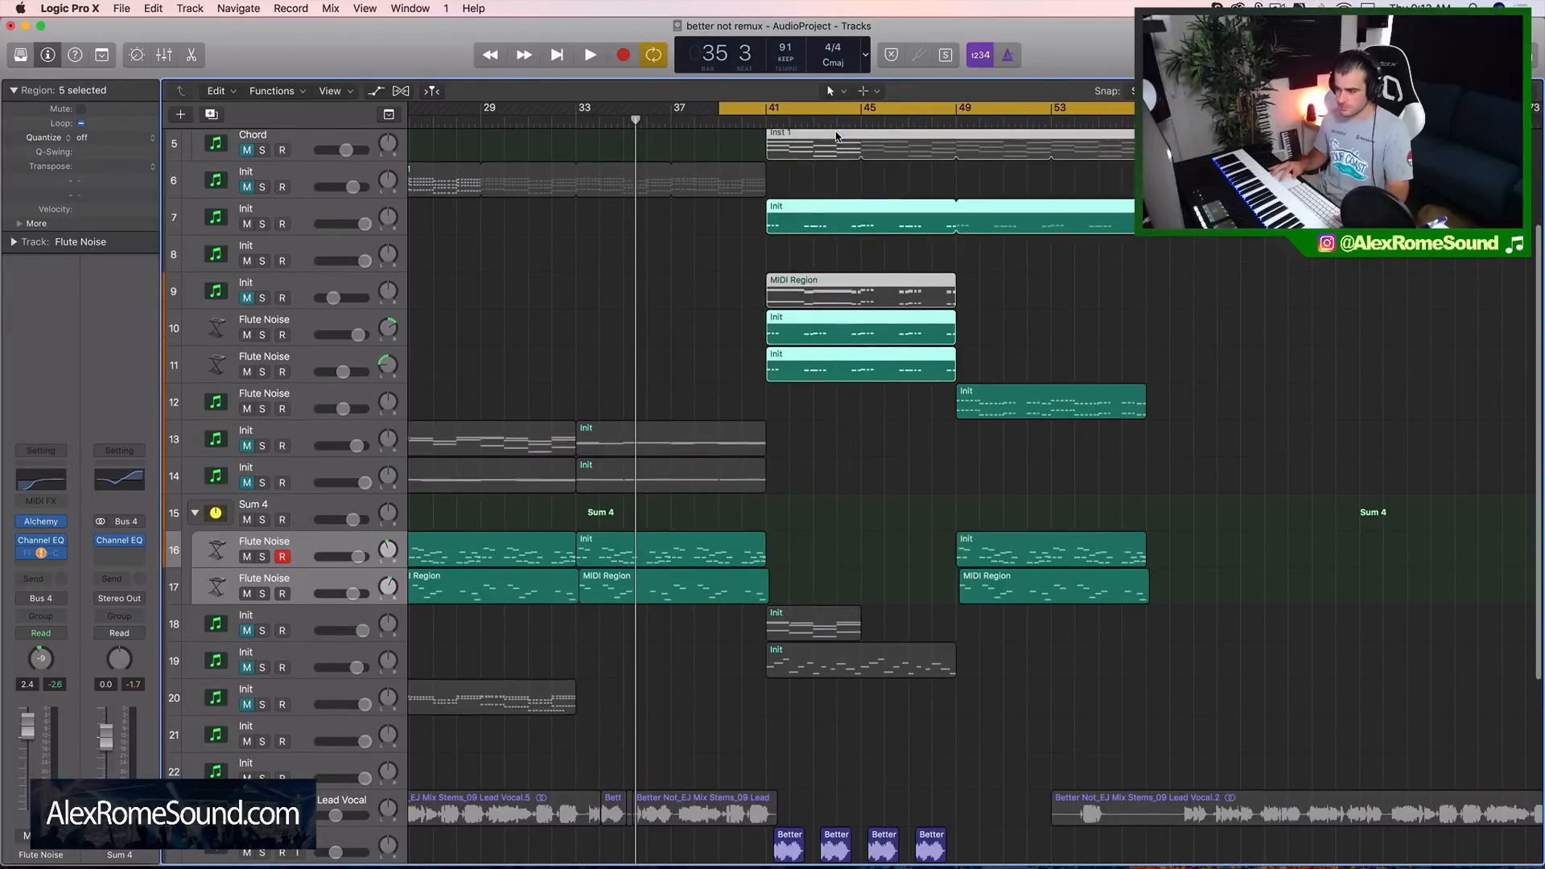
pyautogui.click(875, 422)
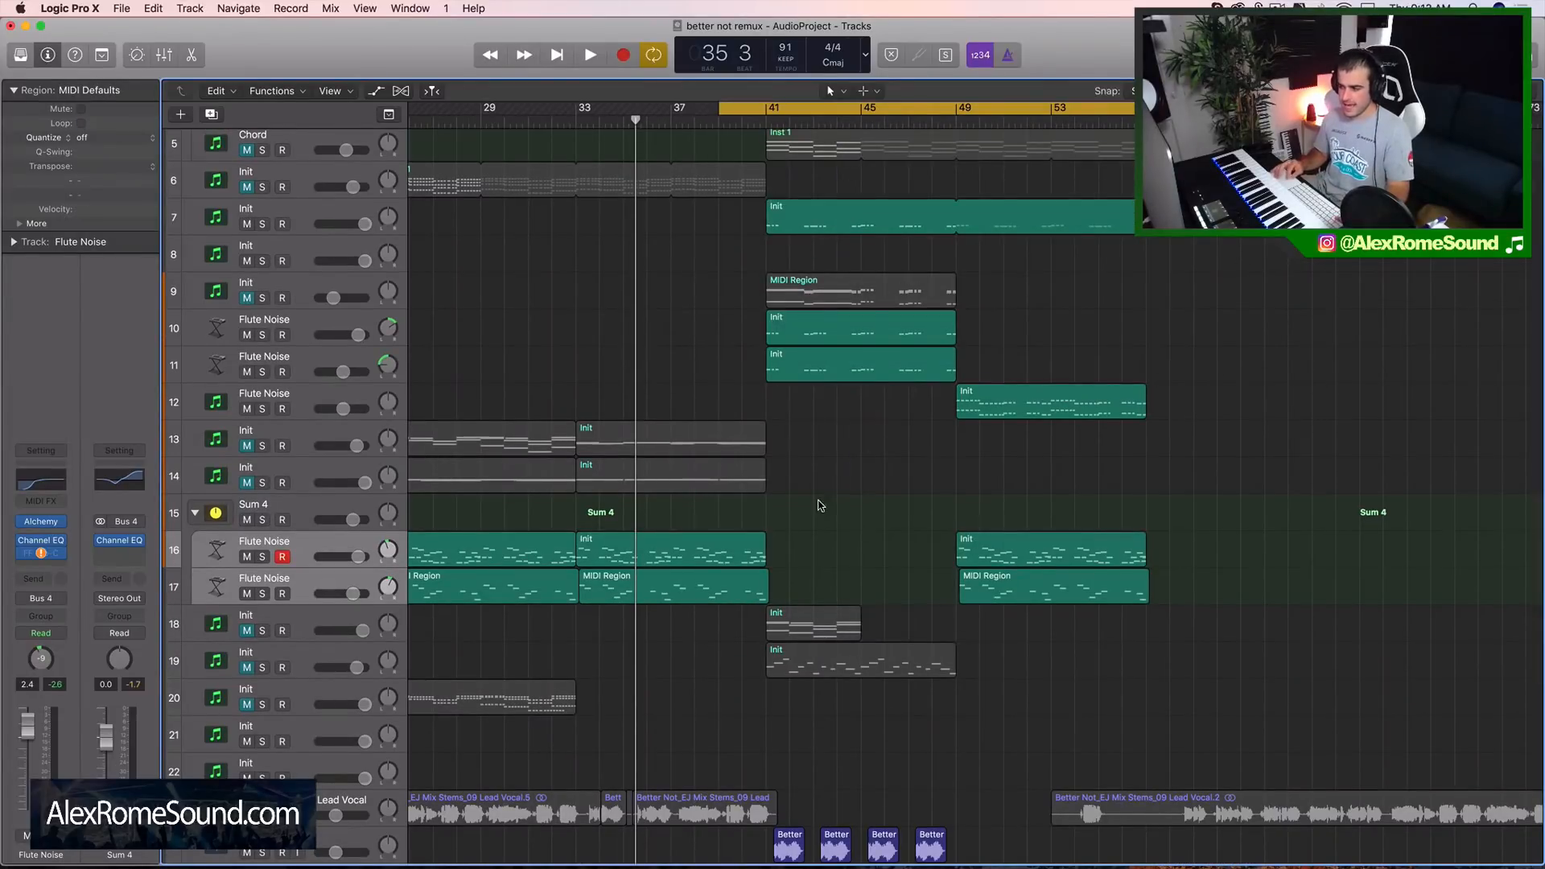
pyautogui.moveTo(821, 507); pyautogui.dragTo(849, 209)
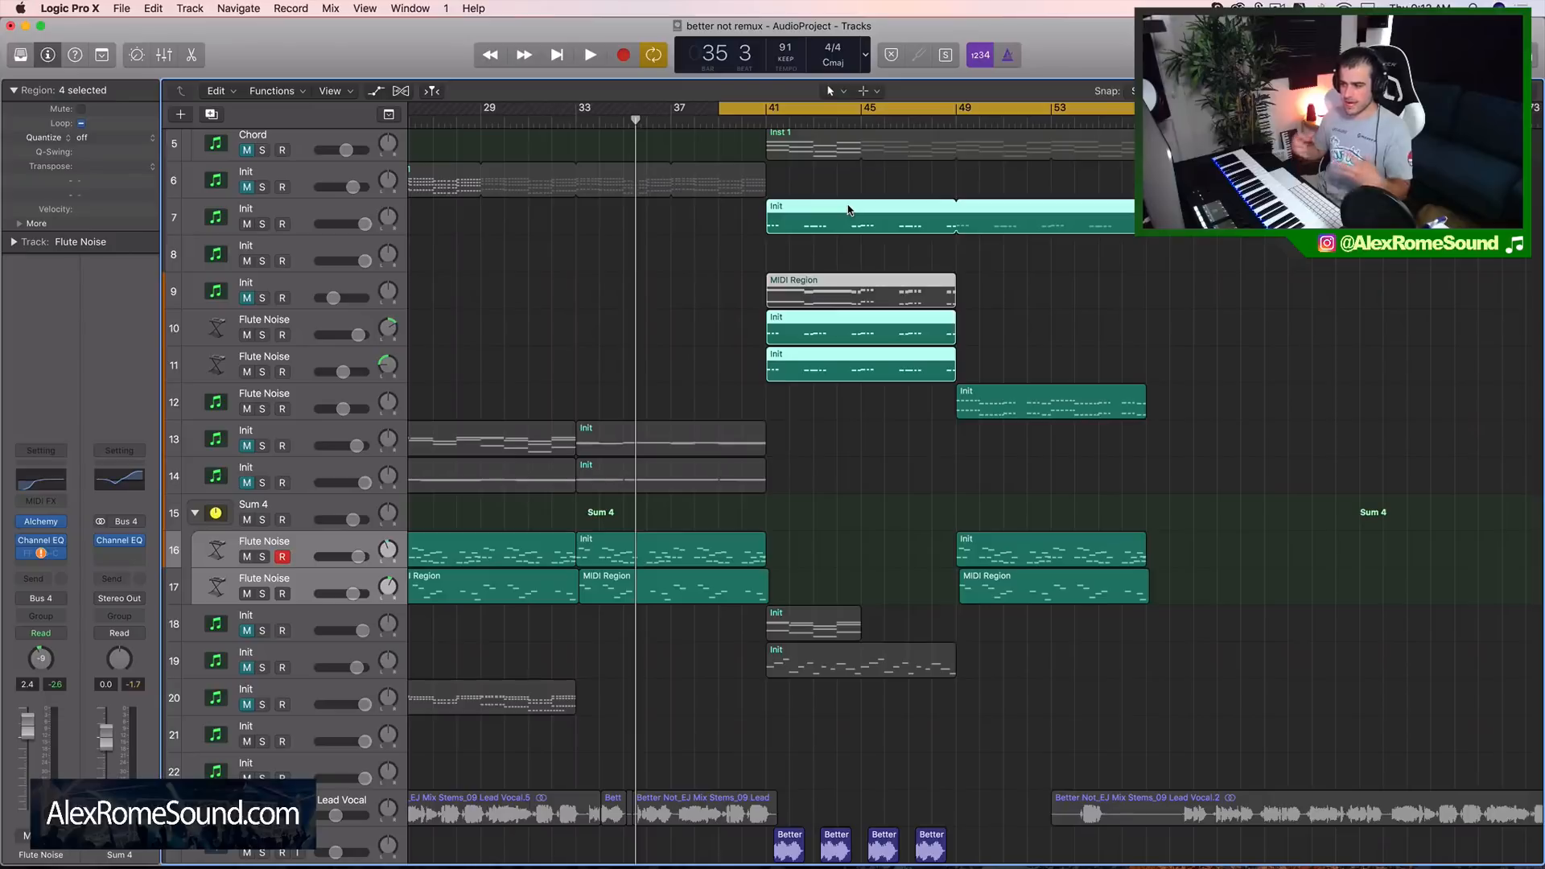
# Step: Select the bar 33 Flute Noise regions on tracks 16 and 17 one at a time
pyautogui.moveTo(819, 582); pyautogui.dragTo(585, 538)
pyautogui.click(585, 539)
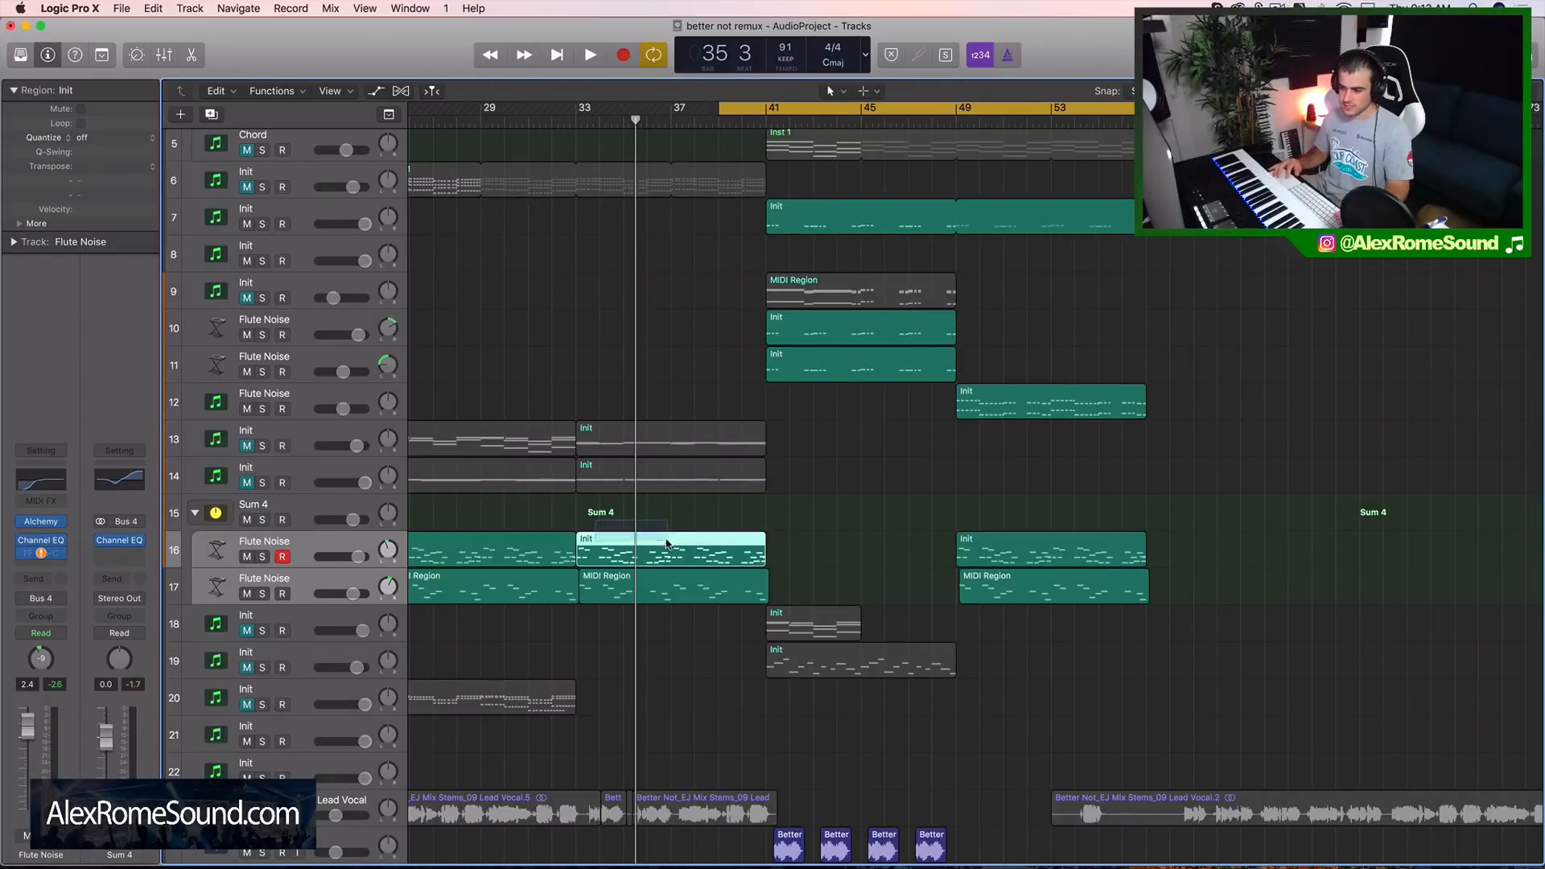
pyautogui.click(657, 582)
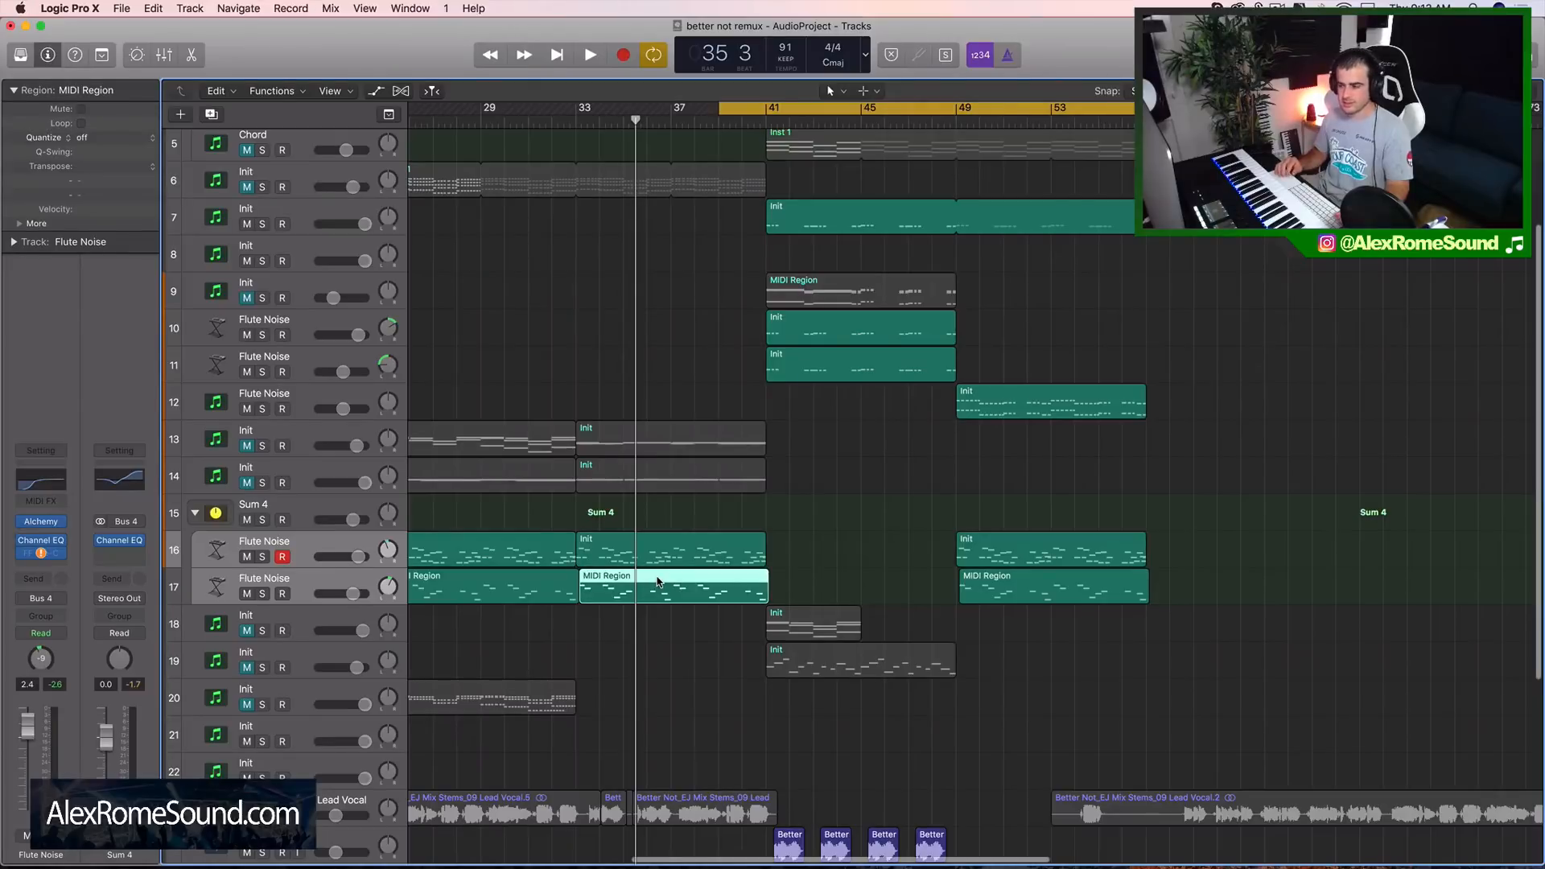
# Step: Reselect the four regions at bar 41 on tracks 7, 9, 10 and 11, and set the cycle range to bars 41 to 49
pyautogui.moveTo(796, 509); pyautogui.dragTo(858, 208)
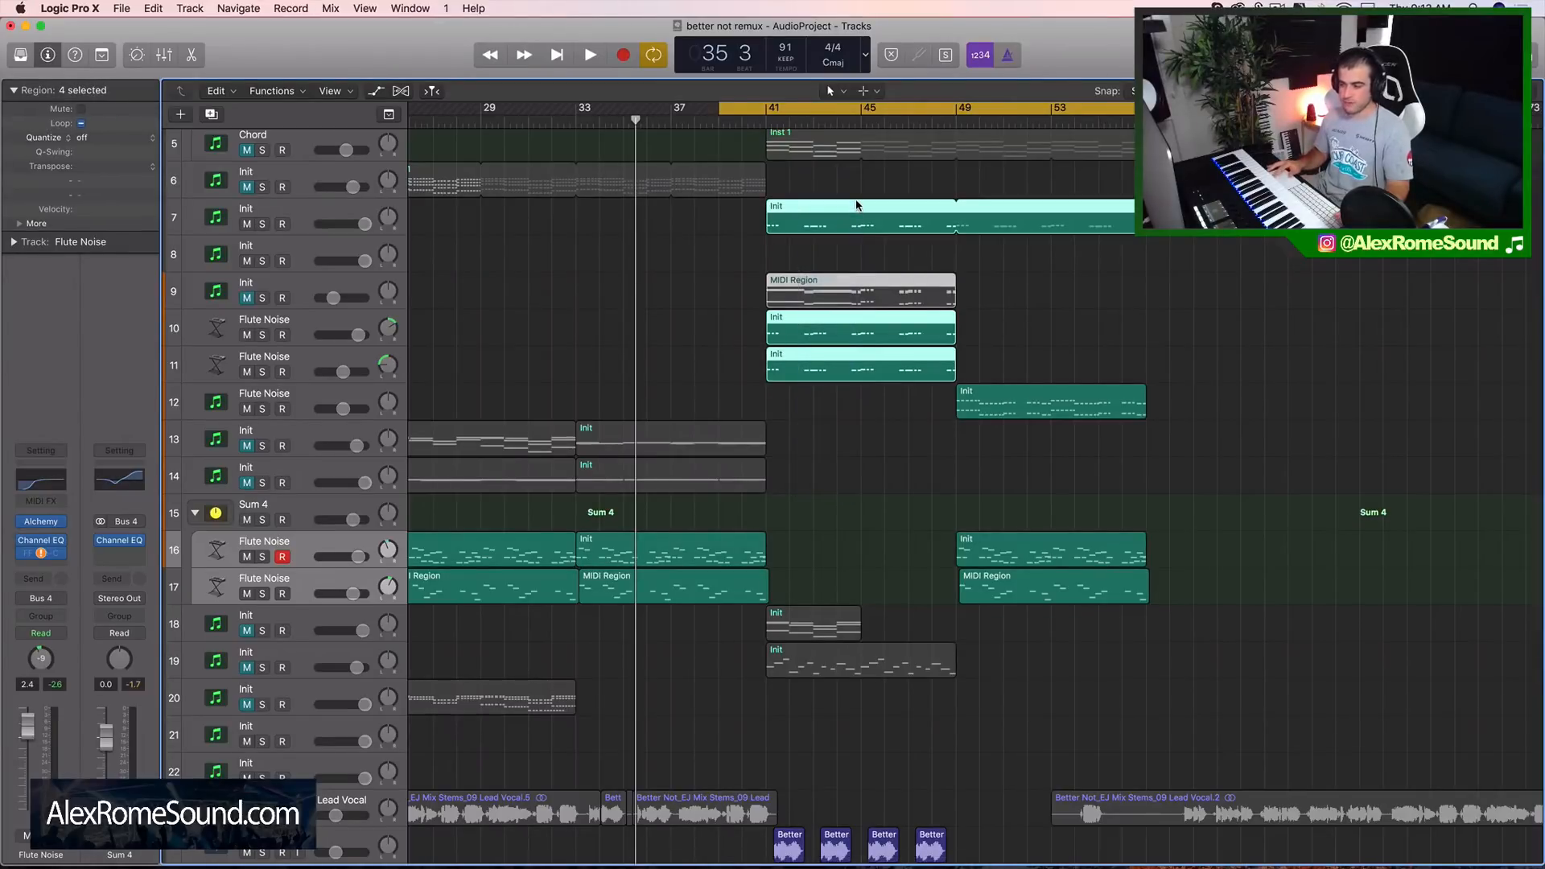
pyautogui.click(859, 475)
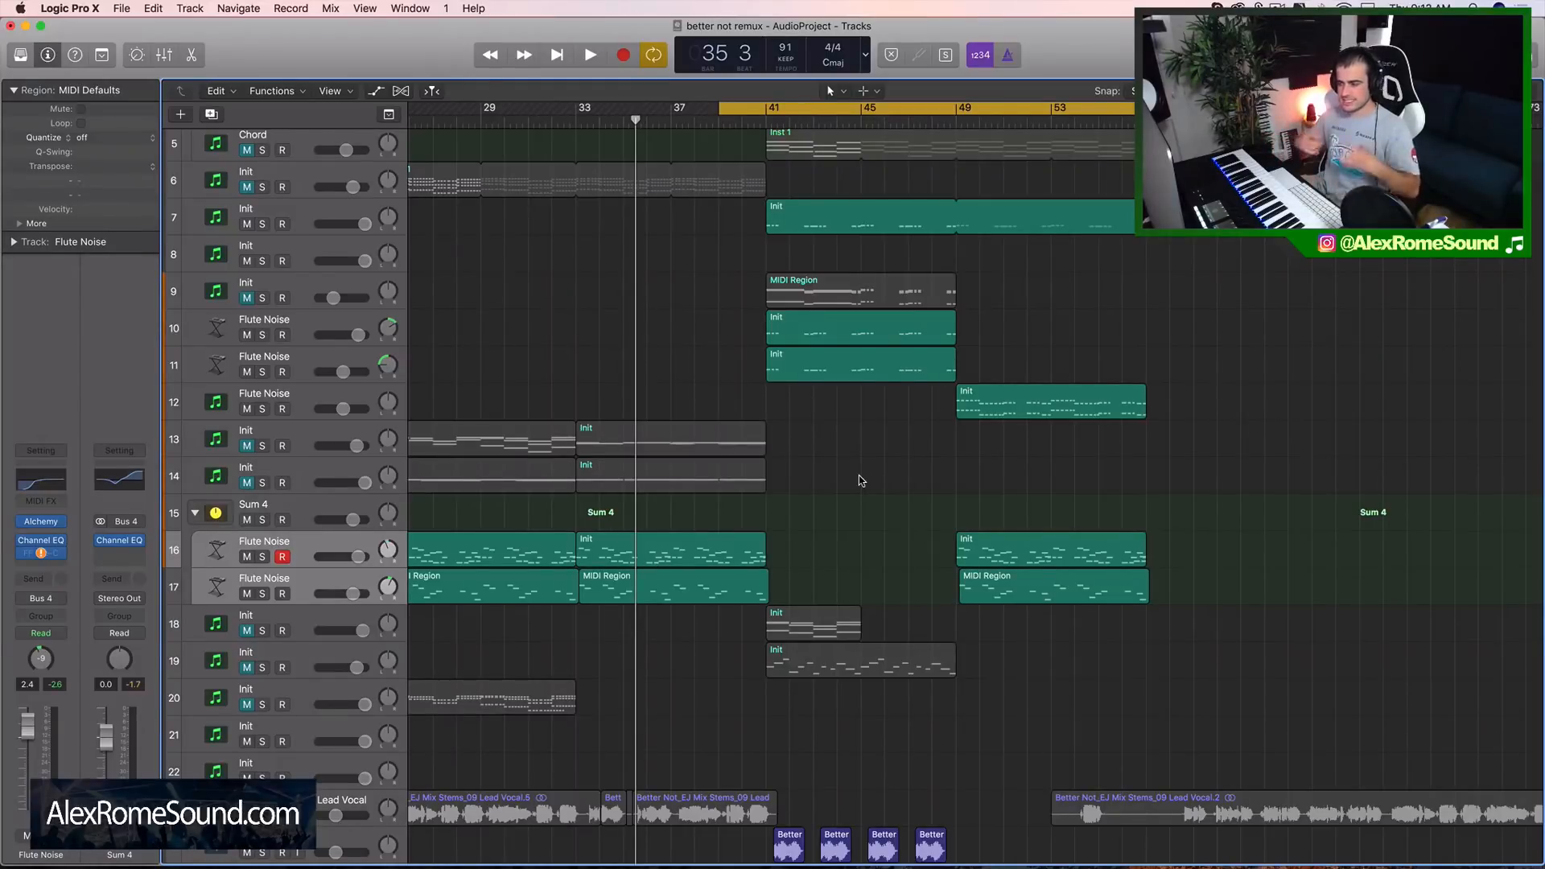
pyautogui.moveTo(858, 475); pyautogui.dragTo(900, 210)
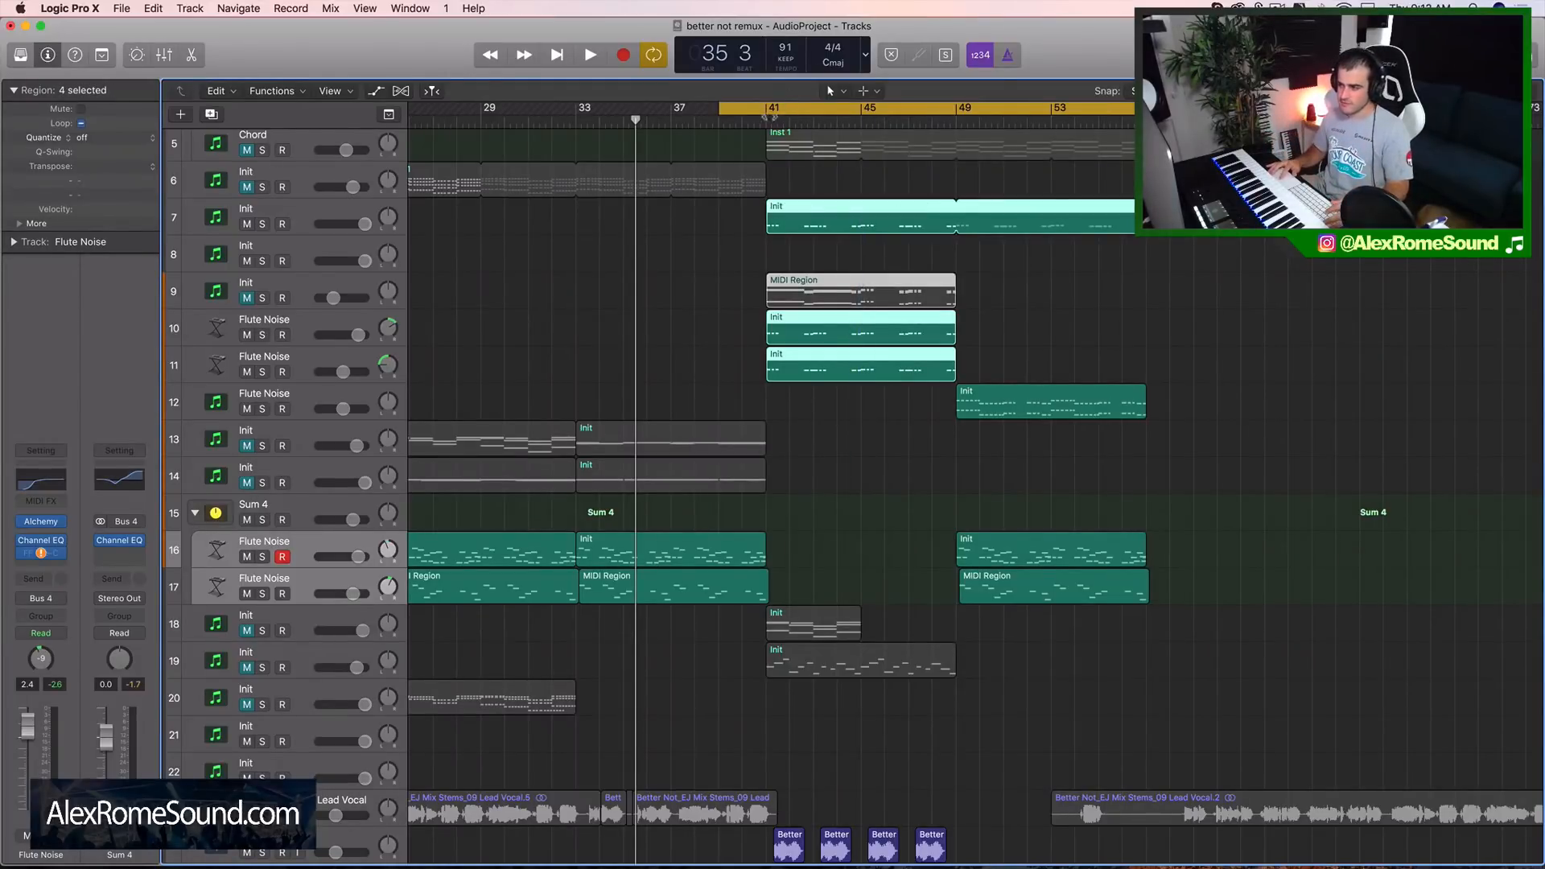
pyautogui.moveTo(766, 113); pyautogui.dragTo(963, 111)
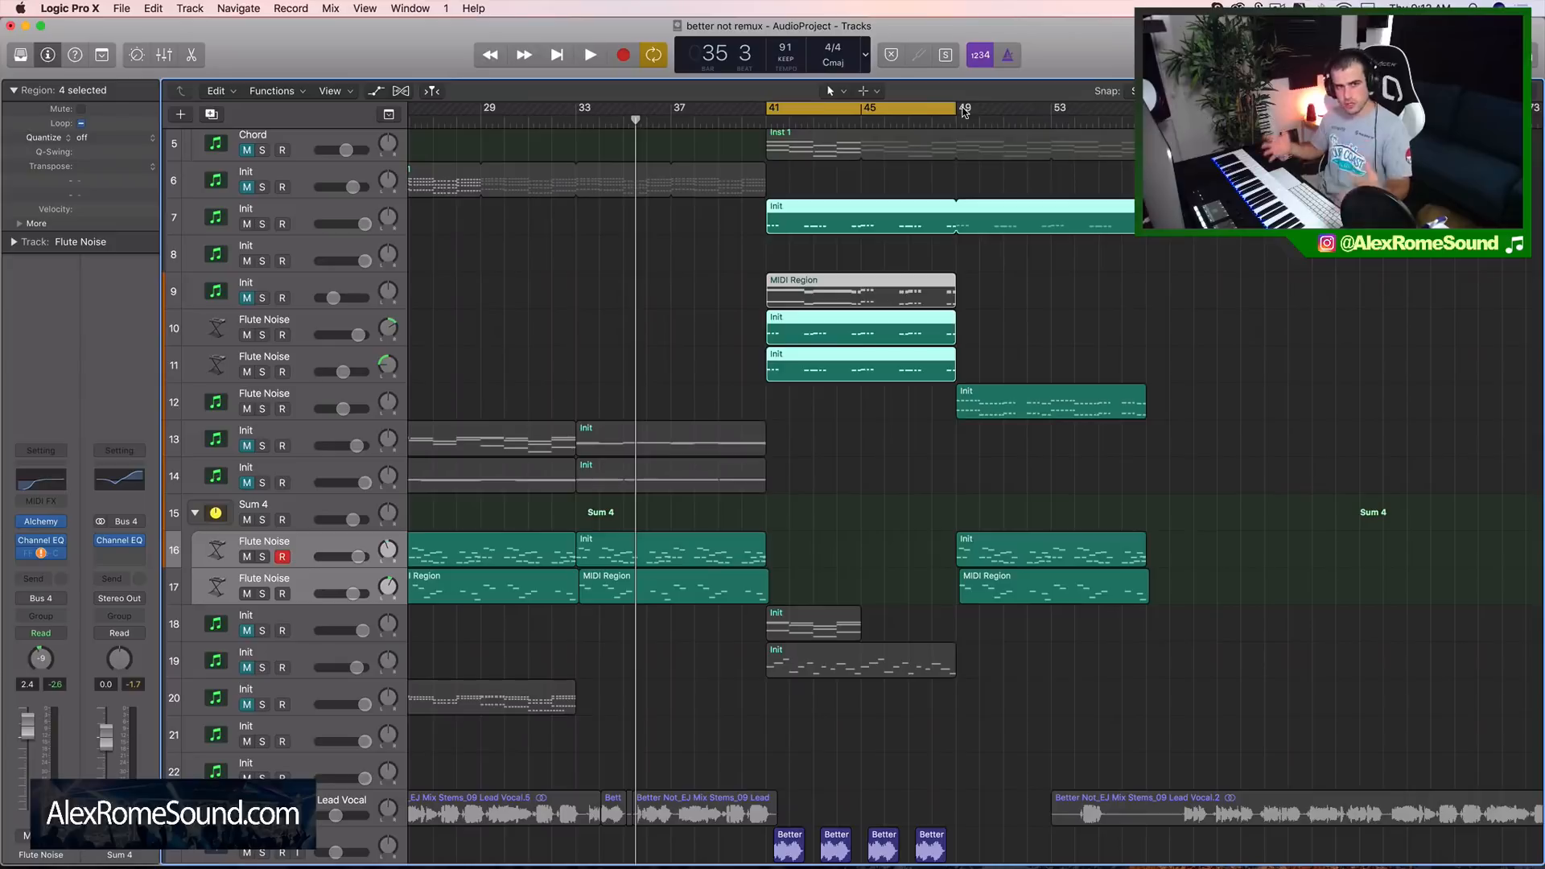
pyautogui.click(857, 475)
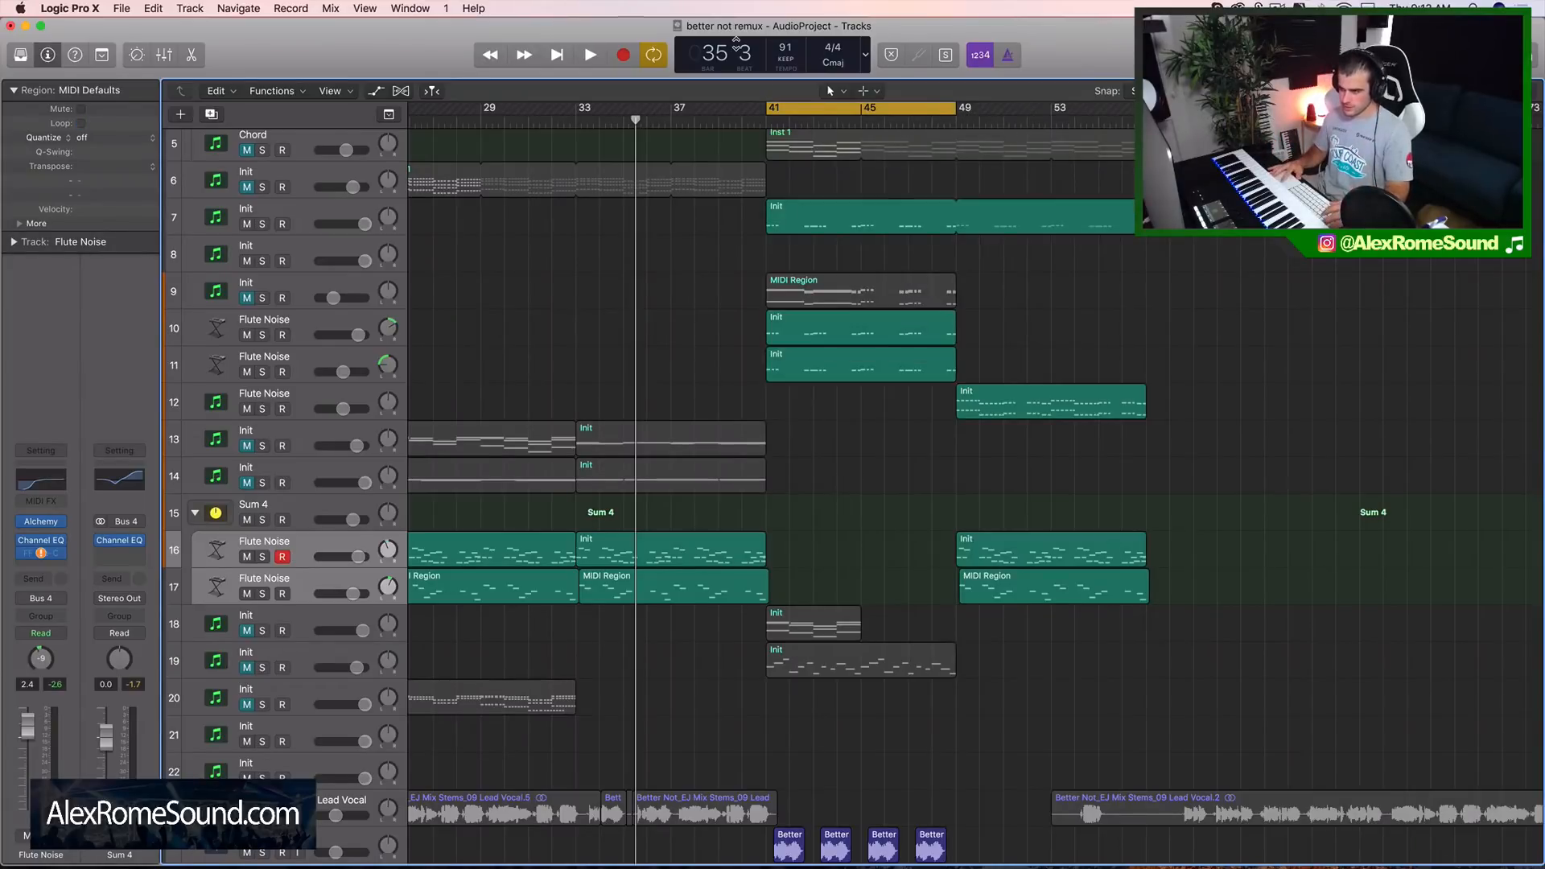
# Step: Set the cycle range to bars 37 to 54, play the transition into the bar 41 section, and stop at bar 48
pyautogui.moveTo(676, 110); pyautogui.dragTo(848, 110)
pyautogui.press('space')
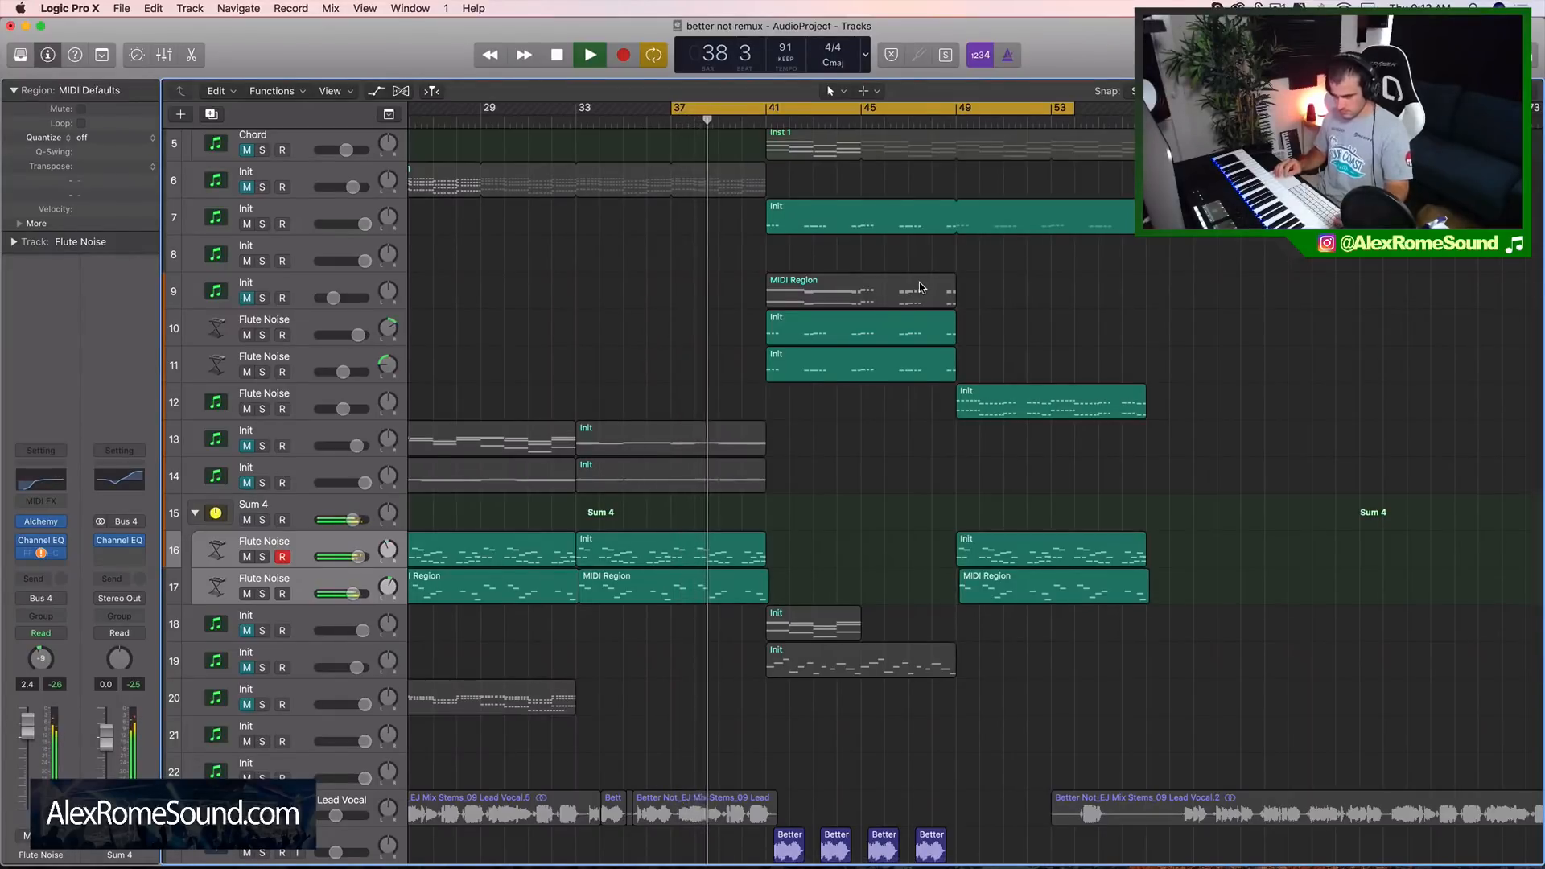
pyautogui.scroll(-3, 925, 338)
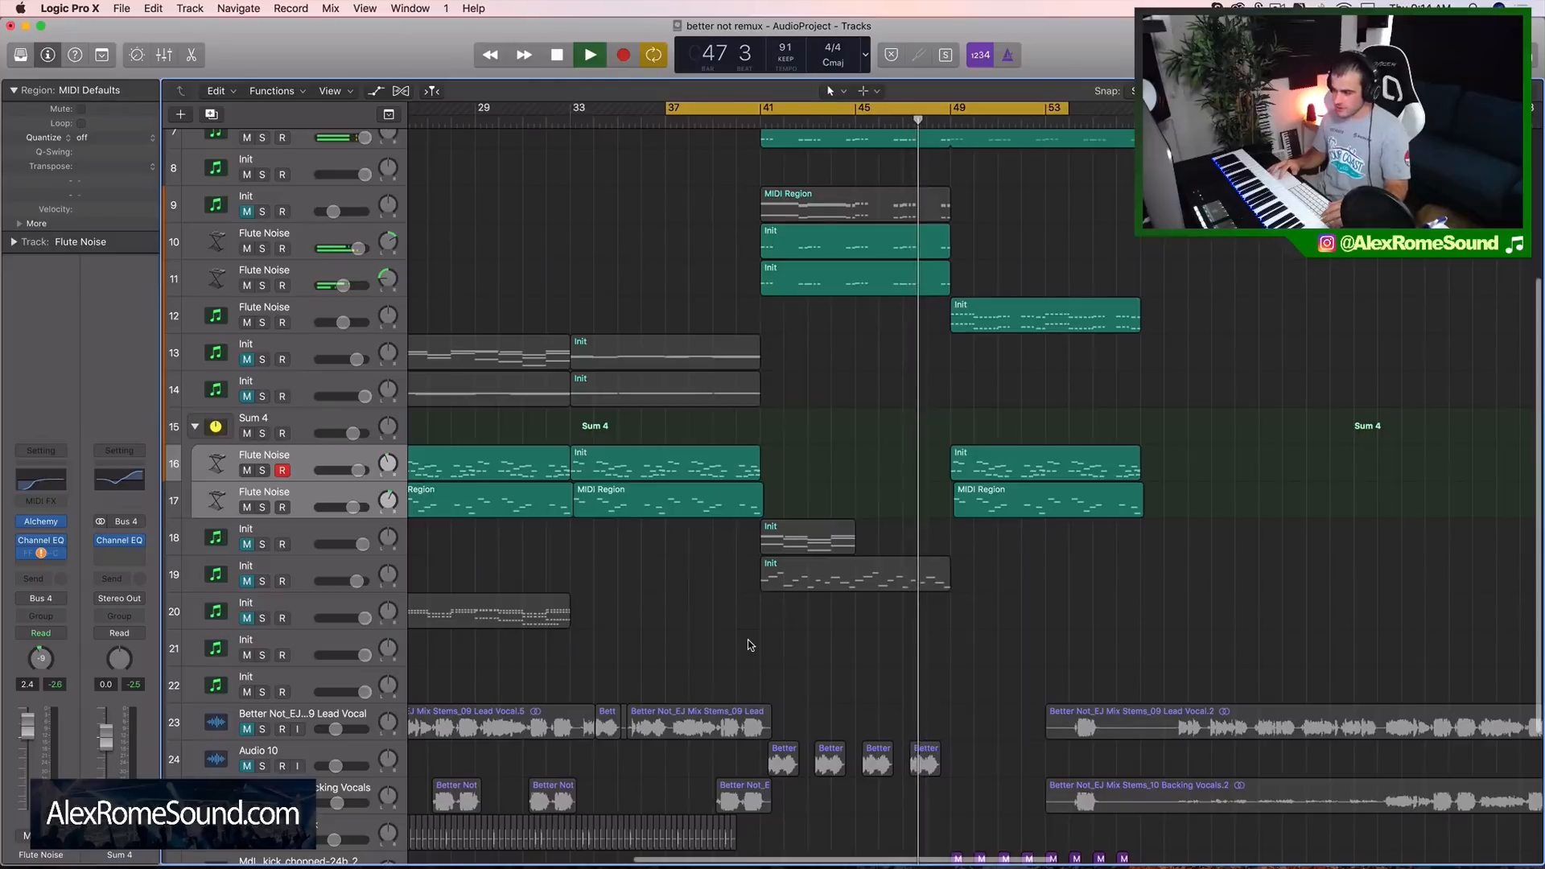
pyautogui.press('space')
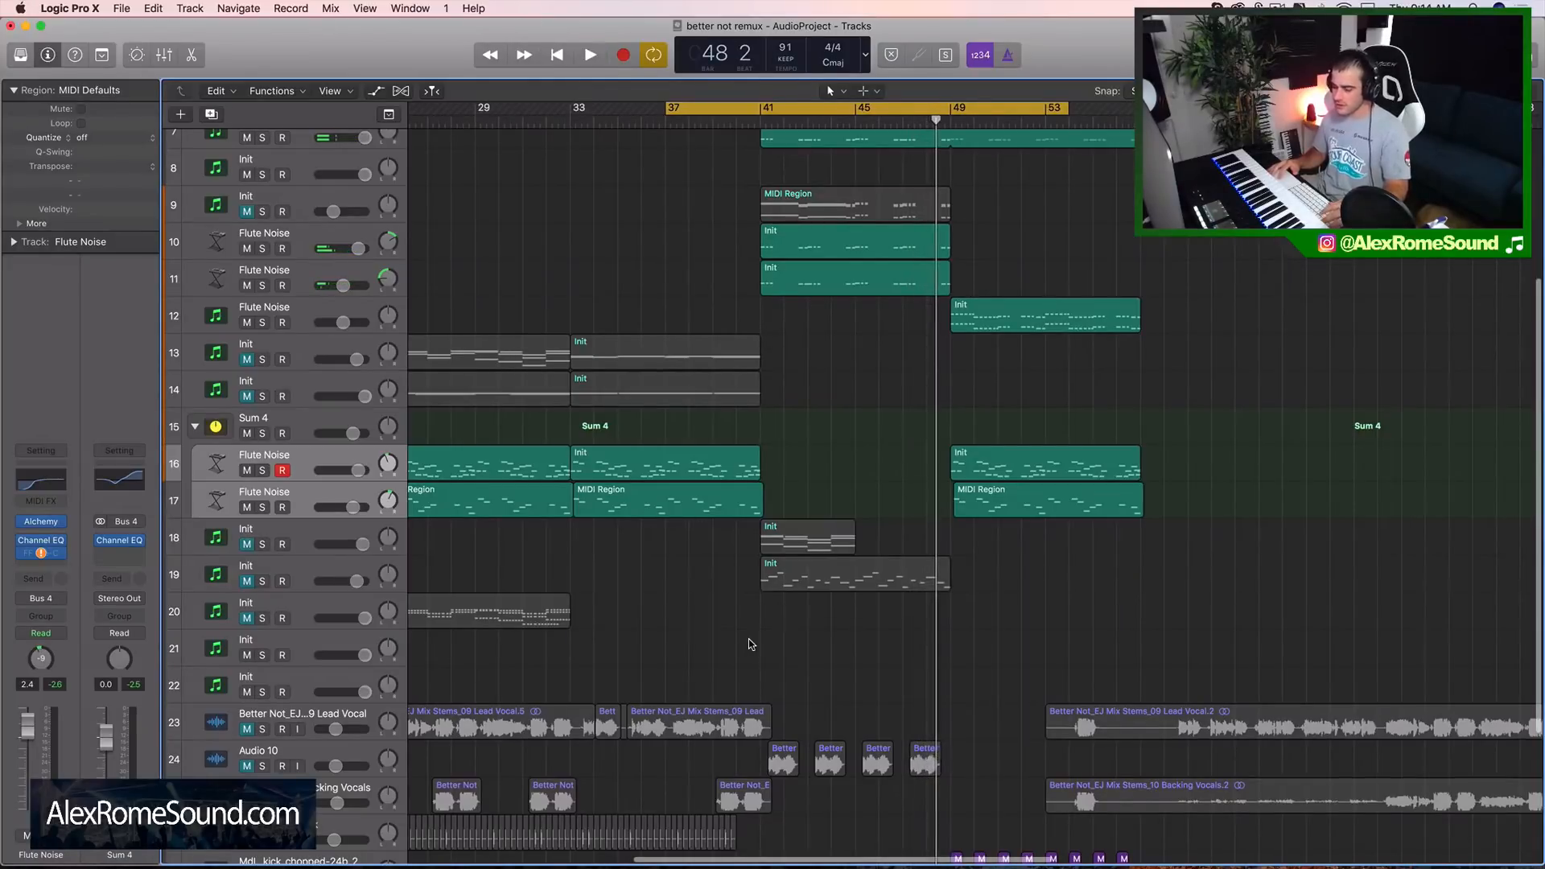
# Step: Select the four short vocal chops on the Audio 10 track between bars 41 and 49, and clear the selection
pyautogui.moveTo(968, 752); pyautogui.dragTo(774, 758)
pyautogui.scroll(-2, 774, 758)
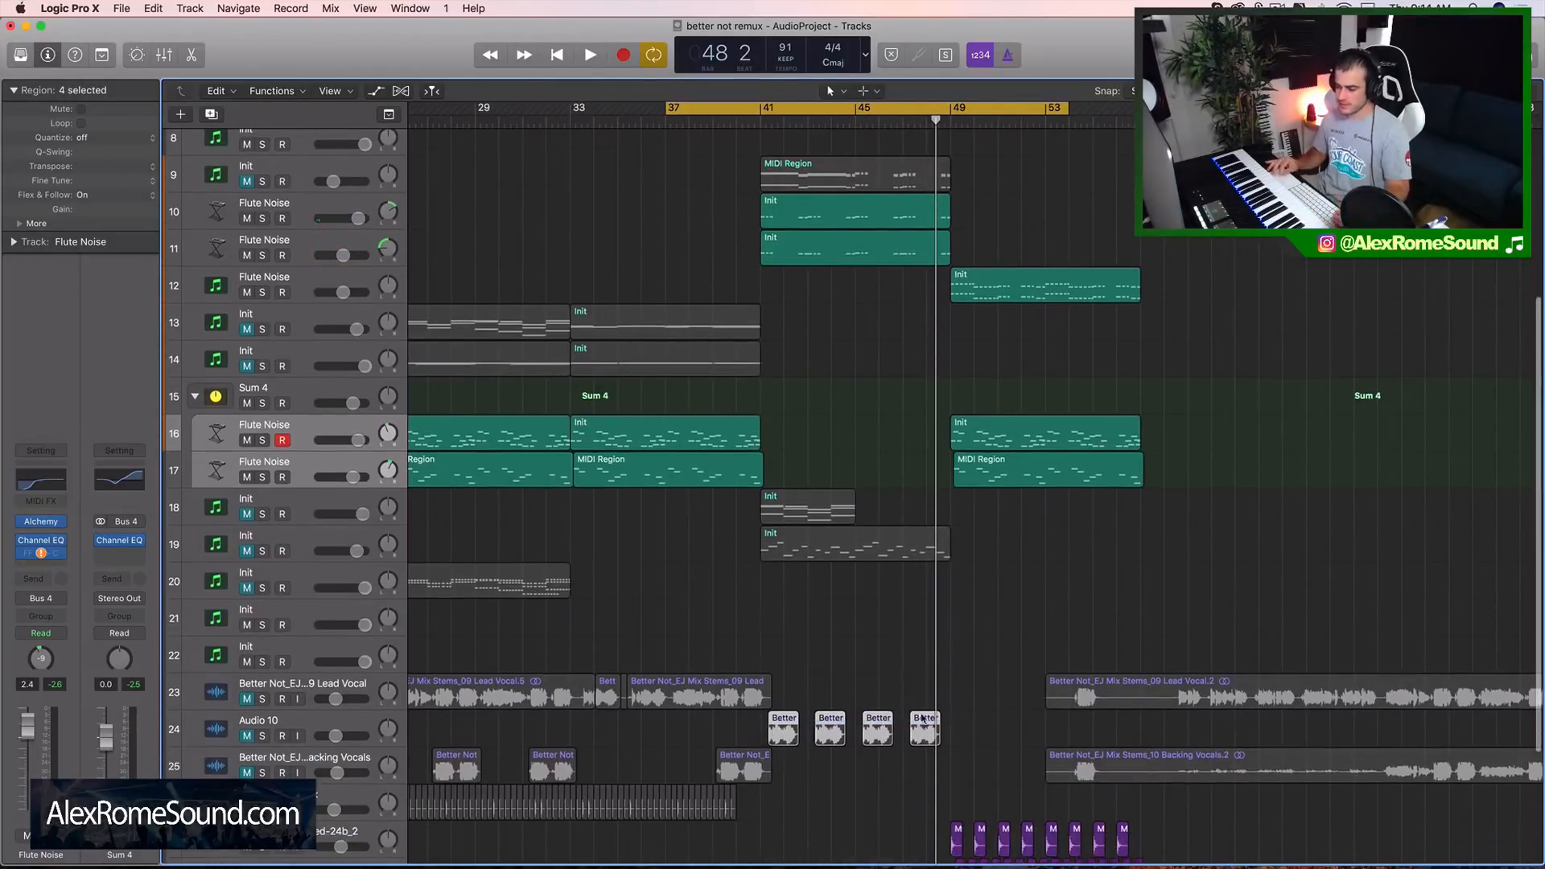
pyautogui.click(859, 673)
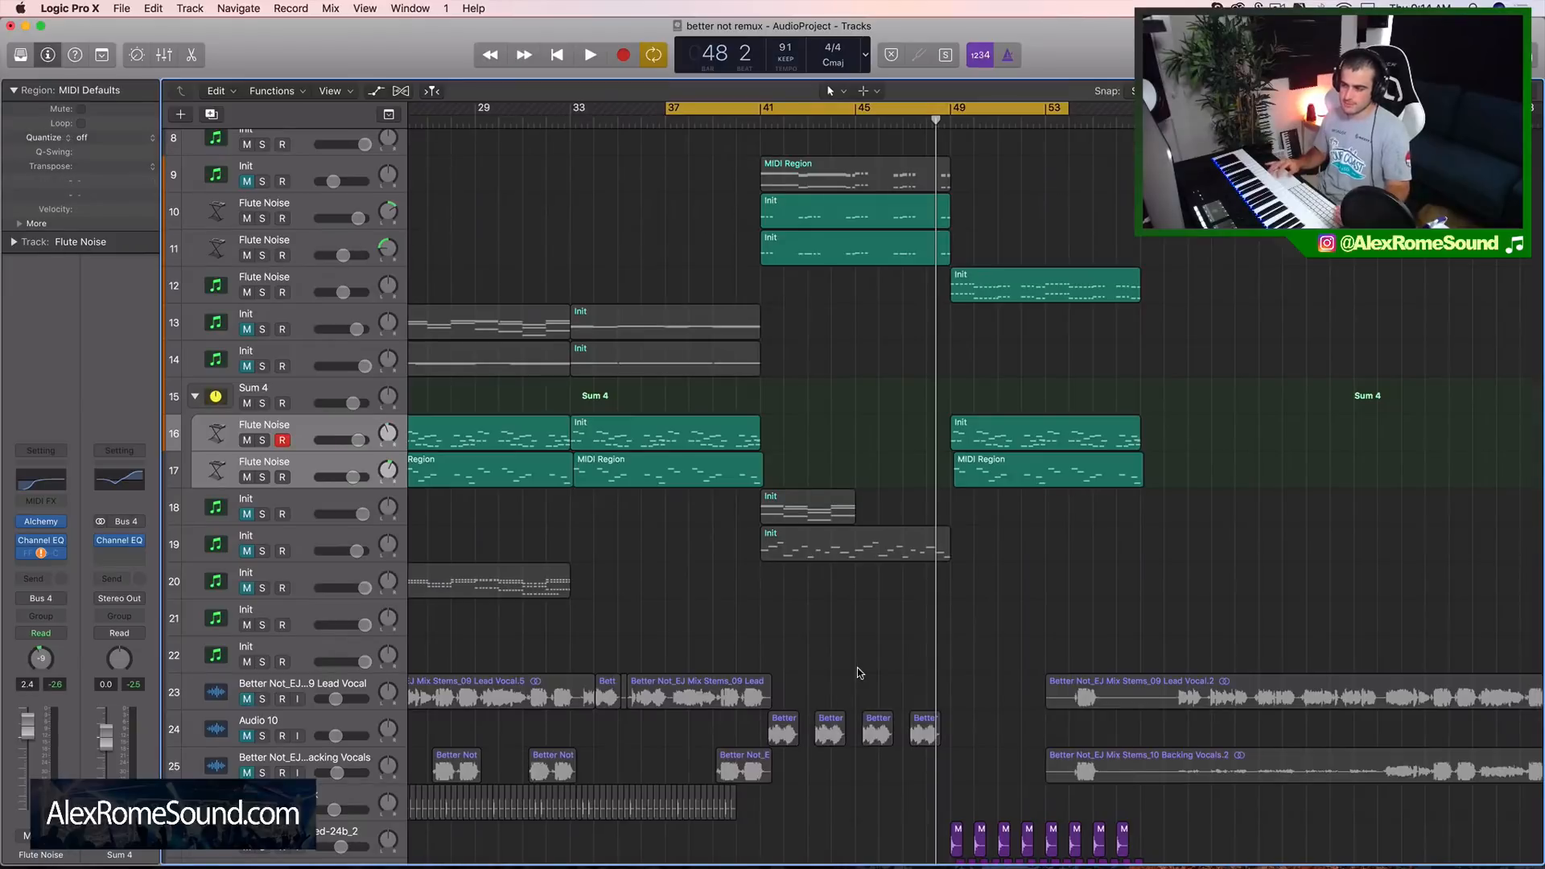
# Step: Highlight the paired Flute Noise regions on tracks 16 and 17 leading up to bar 41, and deselect them
pyautogui.scroll(2, 860, 673)
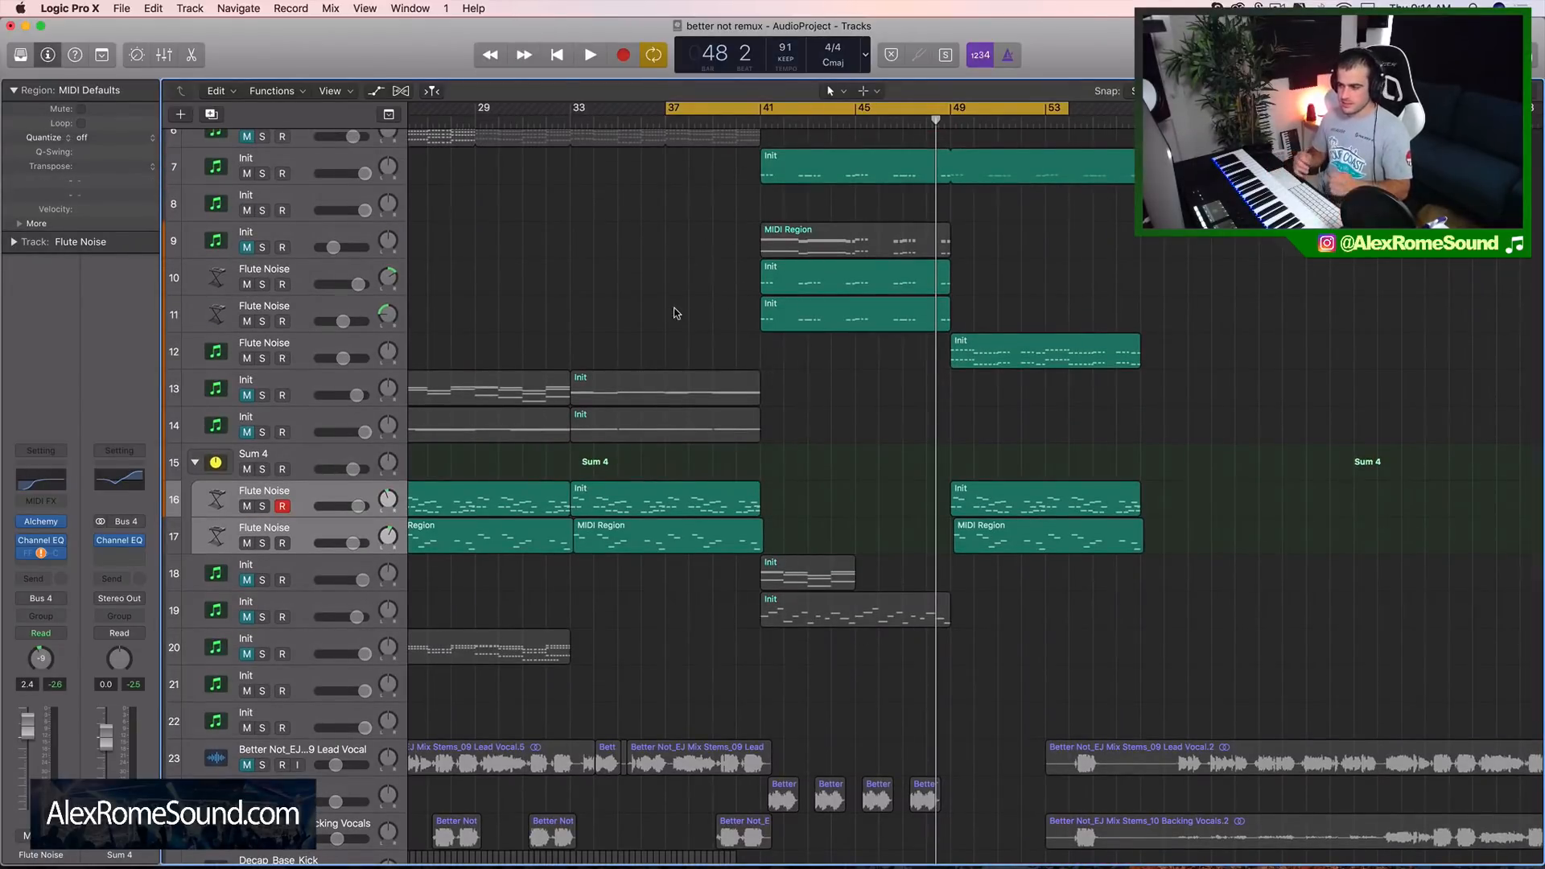
pyautogui.scroll(-1, 741, 548)
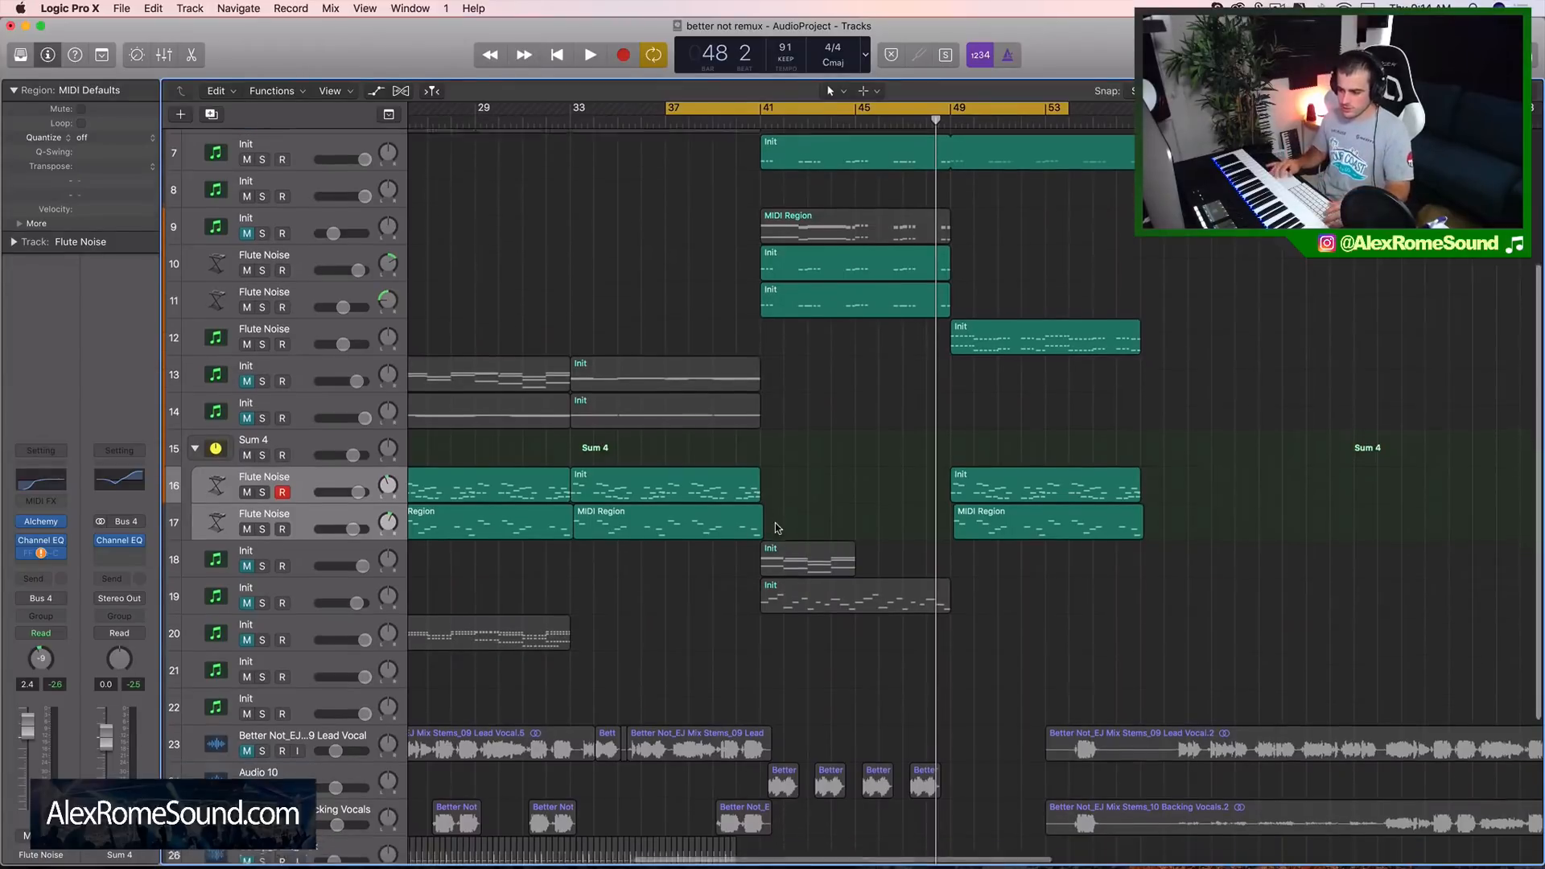
pyautogui.moveTo(785, 515); pyautogui.dragTo(673, 484)
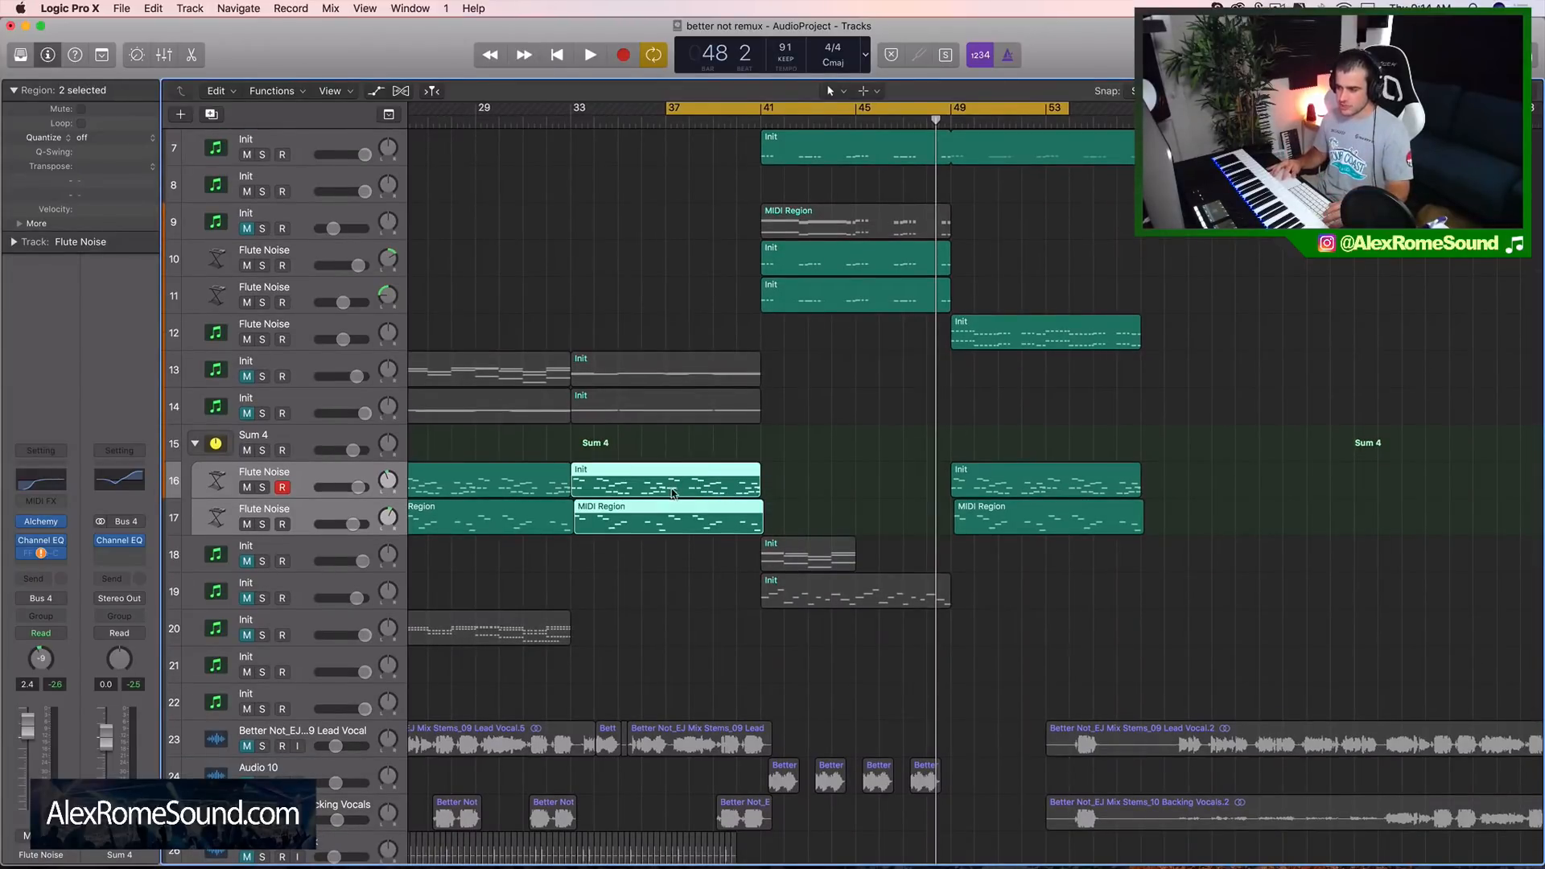
pyautogui.click(794, 481)
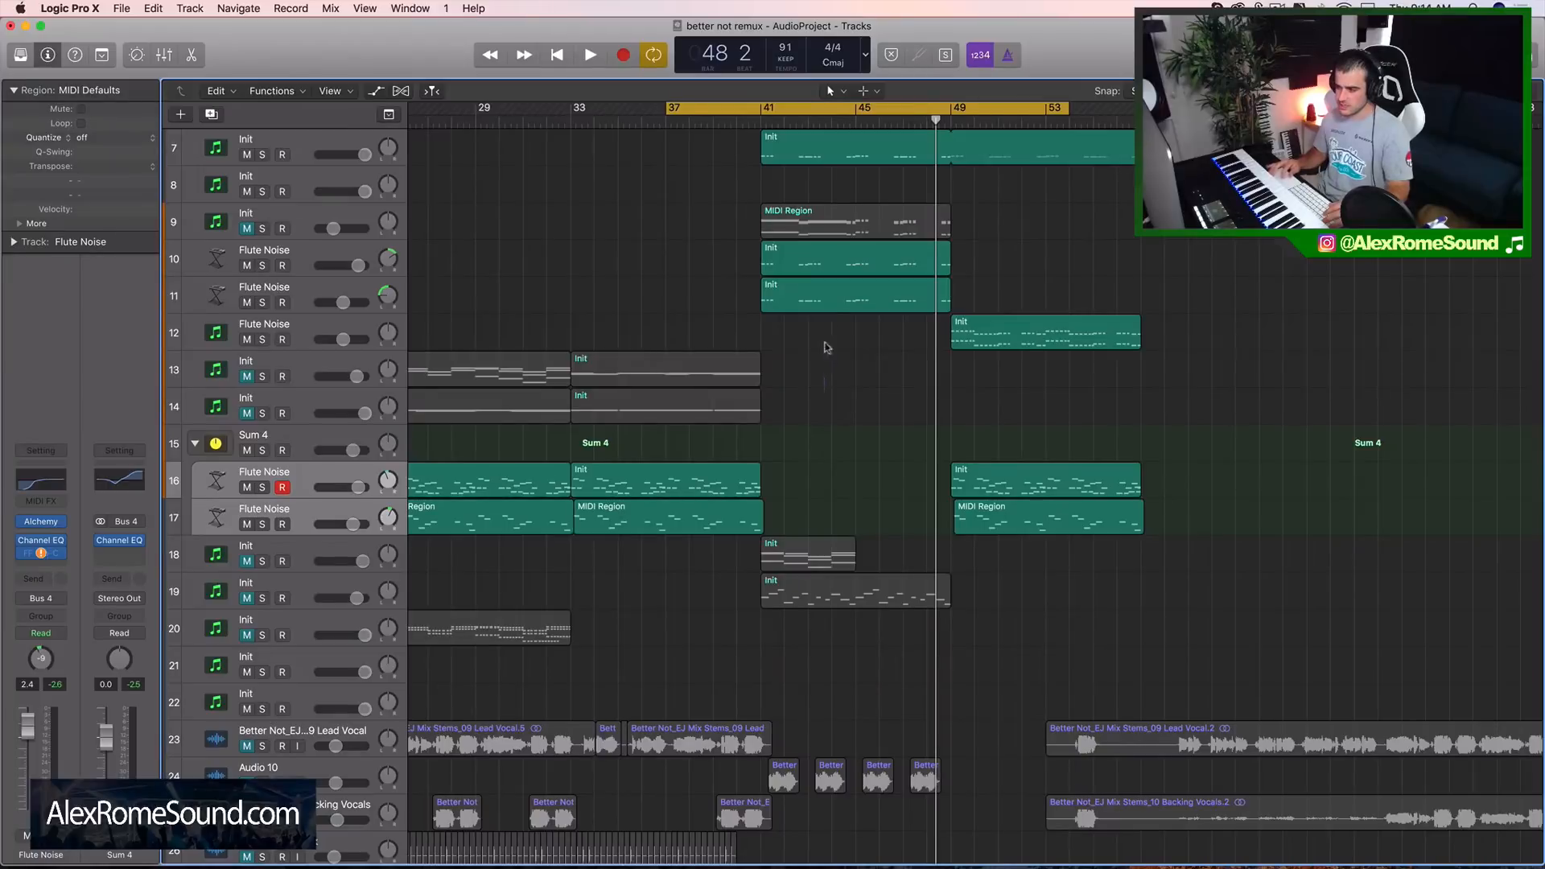
# Step: Select the bar 41 regions on tracks 10 and 11, extend the selection to tracks 7 and 9, and select track 9
pyautogui.moveTo(827, 347); pyautogui.dragTo(841, 272)
pyautogui.scroll(4, 841, 272)
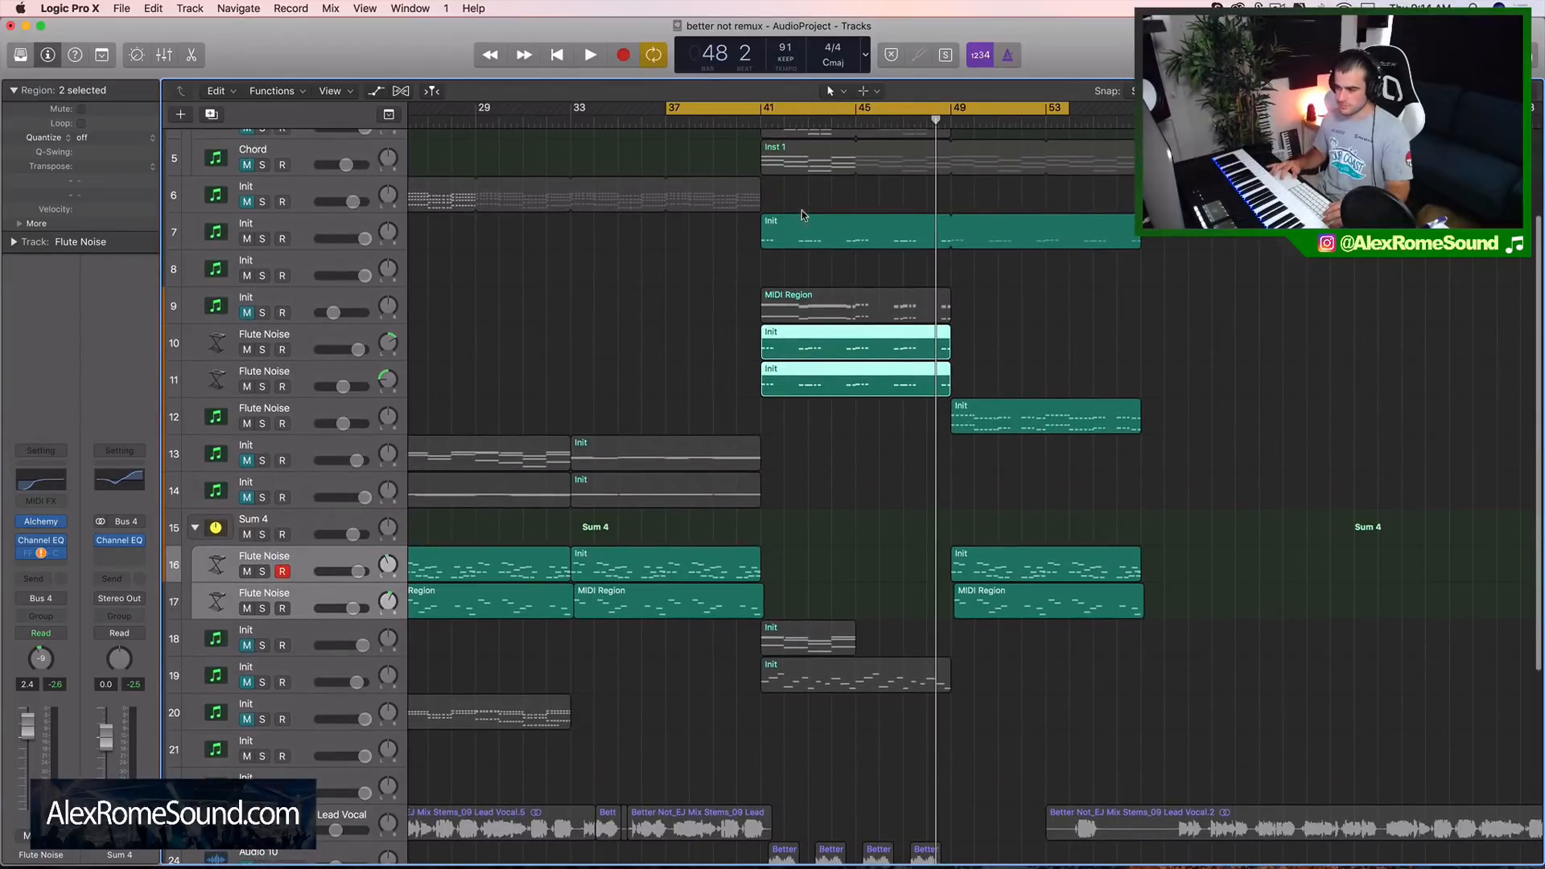
pyautogui.moveTo(803, 203); pyautogui.dragTo(822, 388)
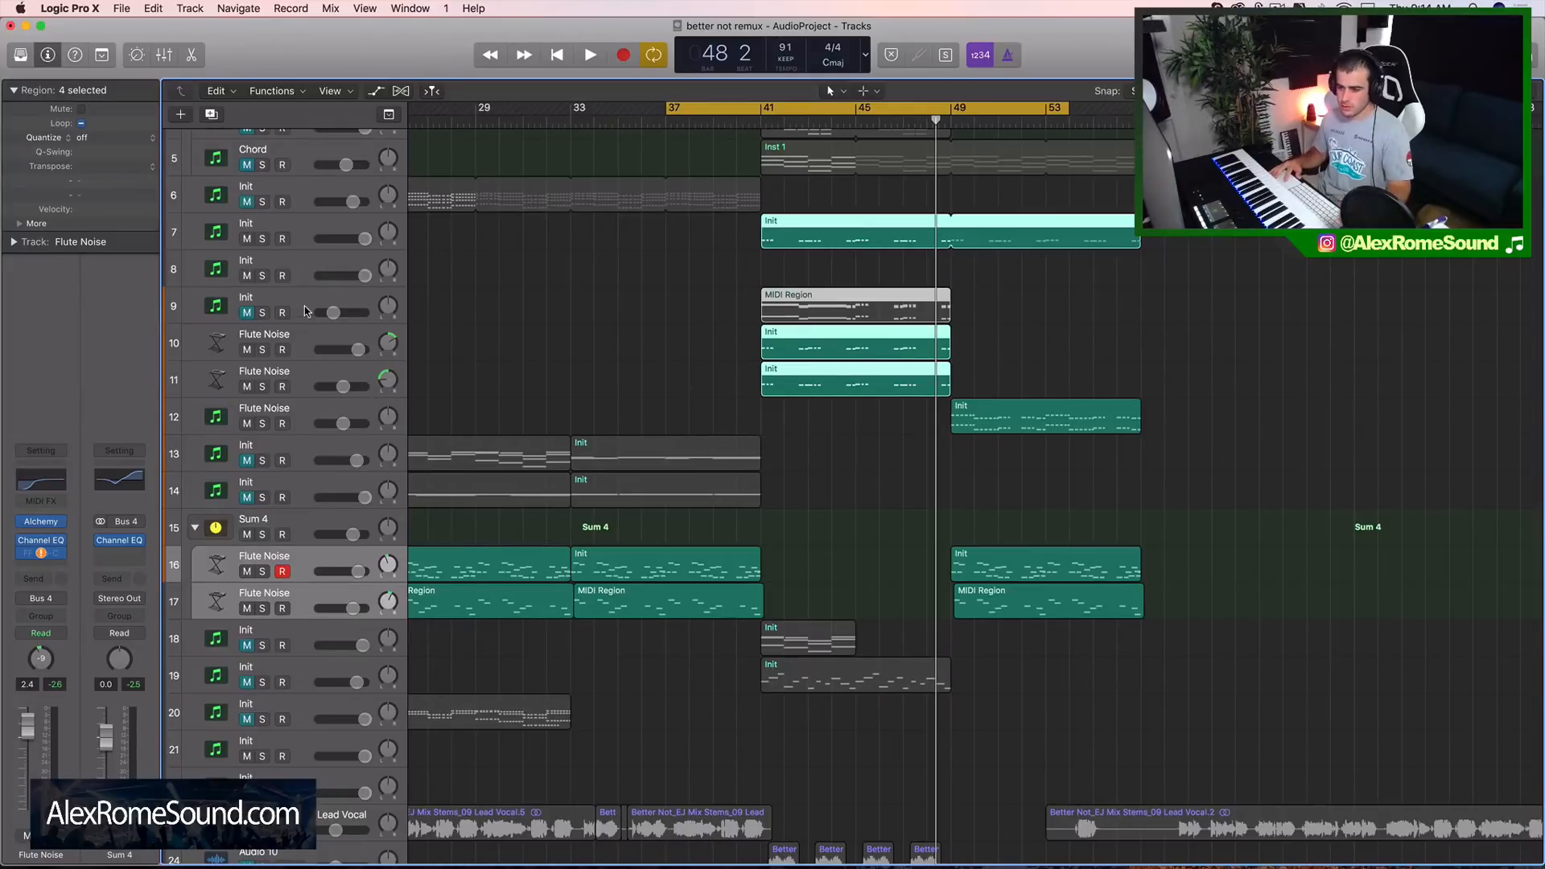
pyautogui.click(307, 308)
# Step: Set the cycle range to bars 25 to 41 and select the eight regions within it on tracks 13, 14, 16 and 17
pyautogui.hscroll(-5, 494, 471)
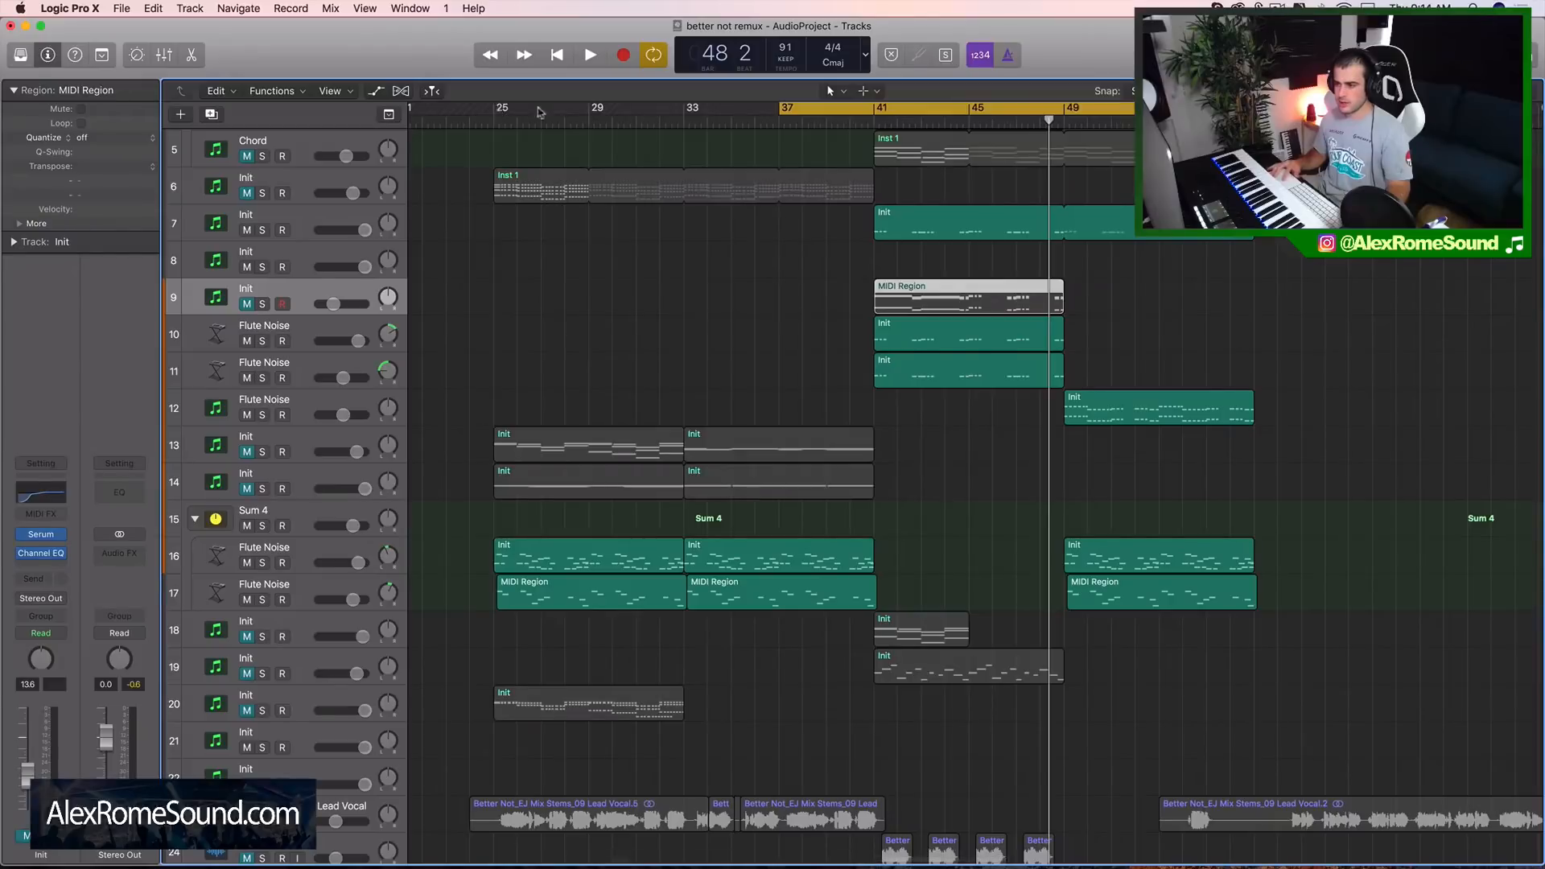
pyautogui.moveTo(497, 110); pyautogui.dragTo(871, 138)
pyautogui.scroll(-3, 669, 180)
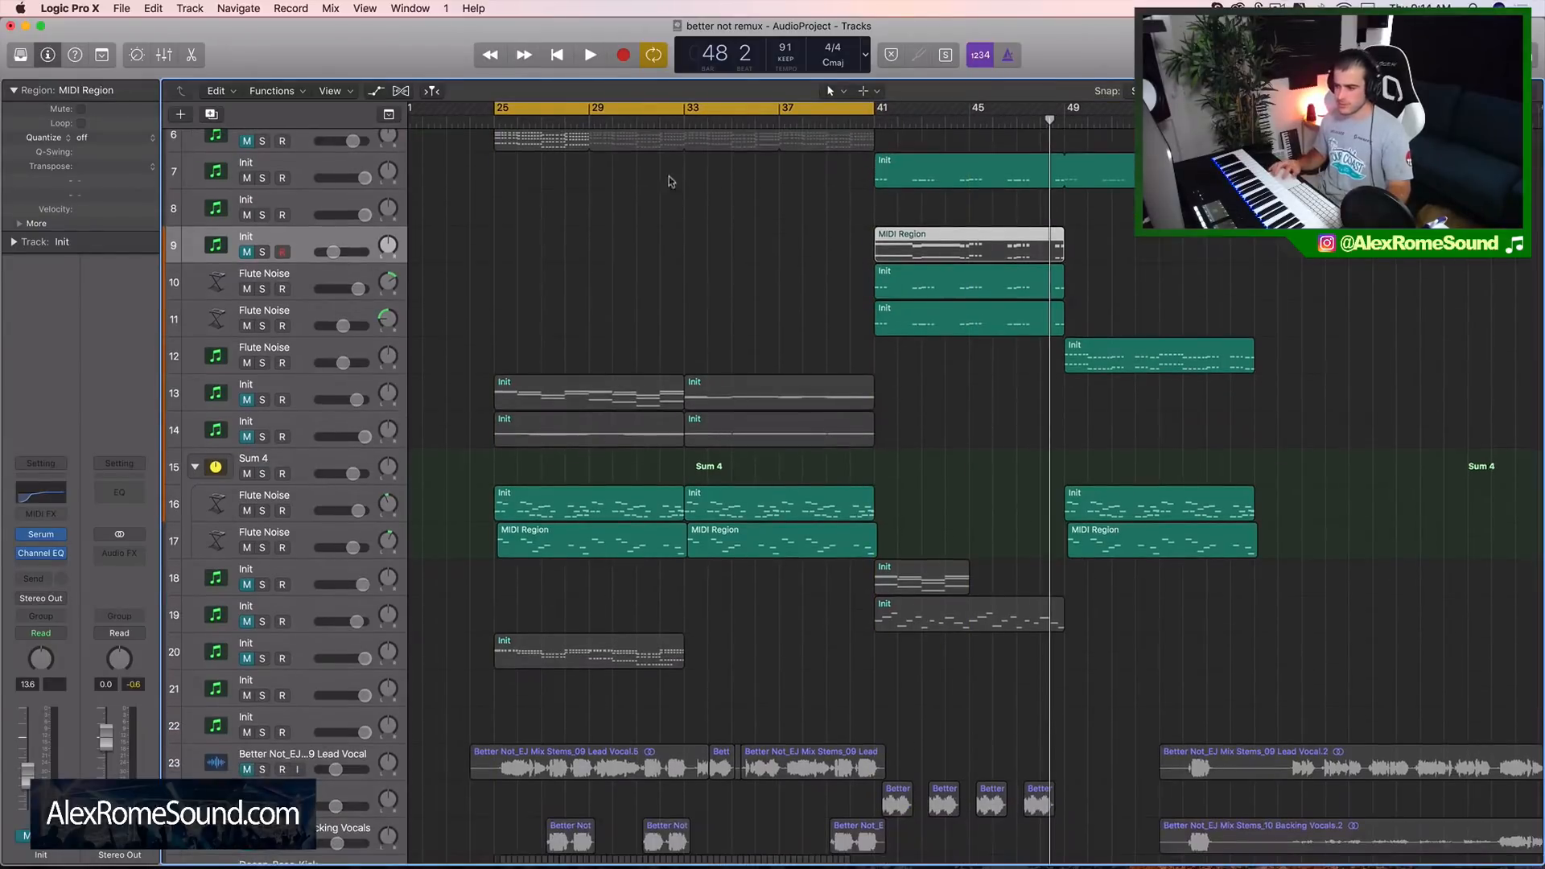
pyautogui.click(614, 121)
pyautogui.moveTo(456, 332); pyautogui.dragTo(832, 567)
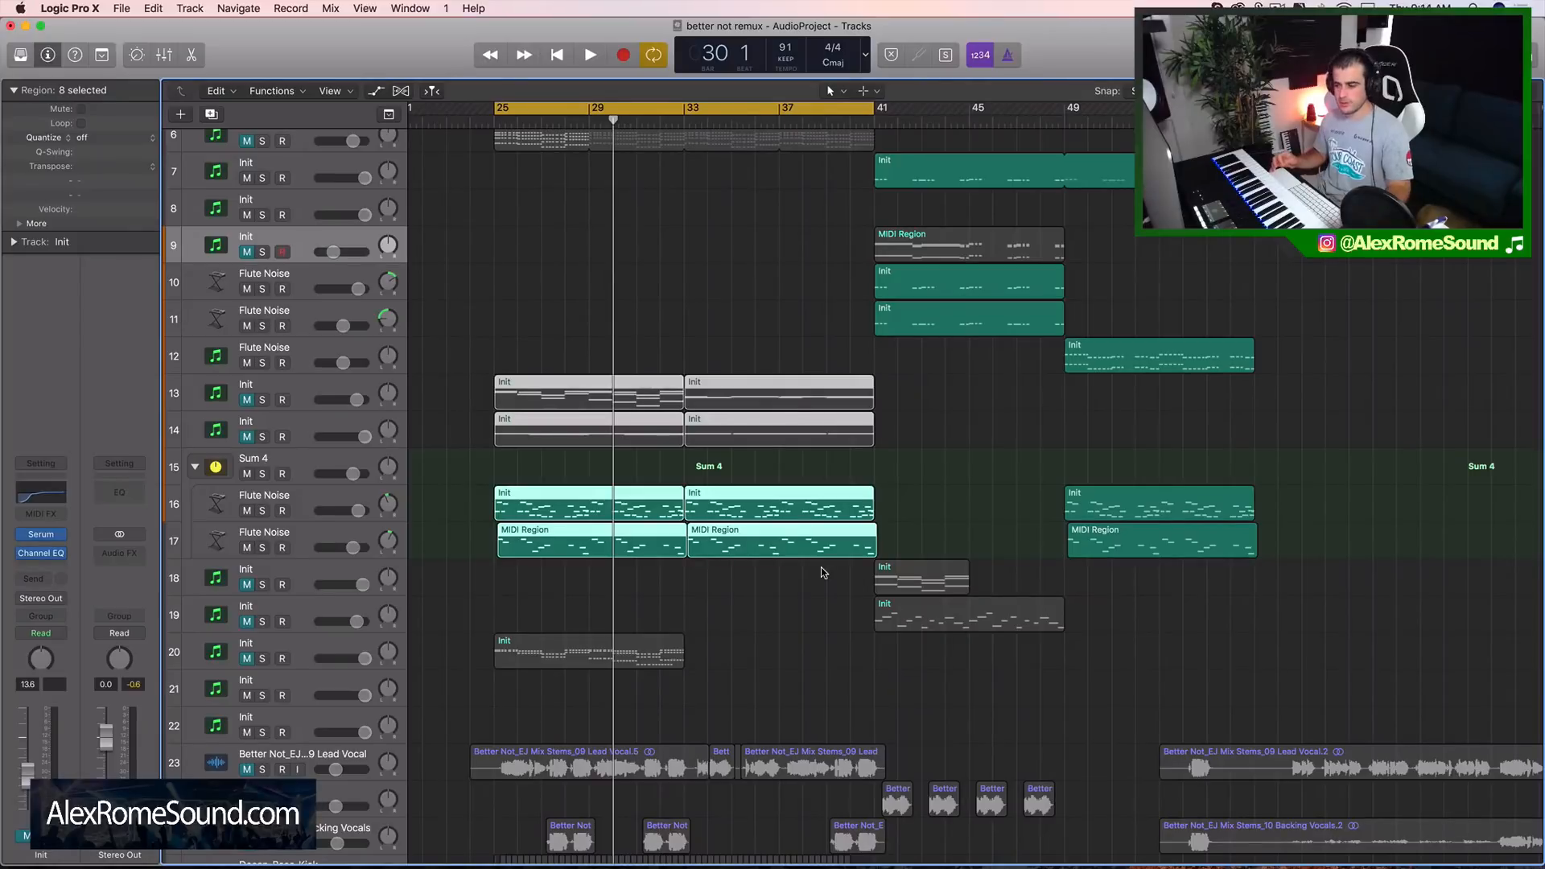
# Step: Set the cycle range to bars 41 to 49 and clear the region selection
pyautogui.hscroll(5, 821, 572)
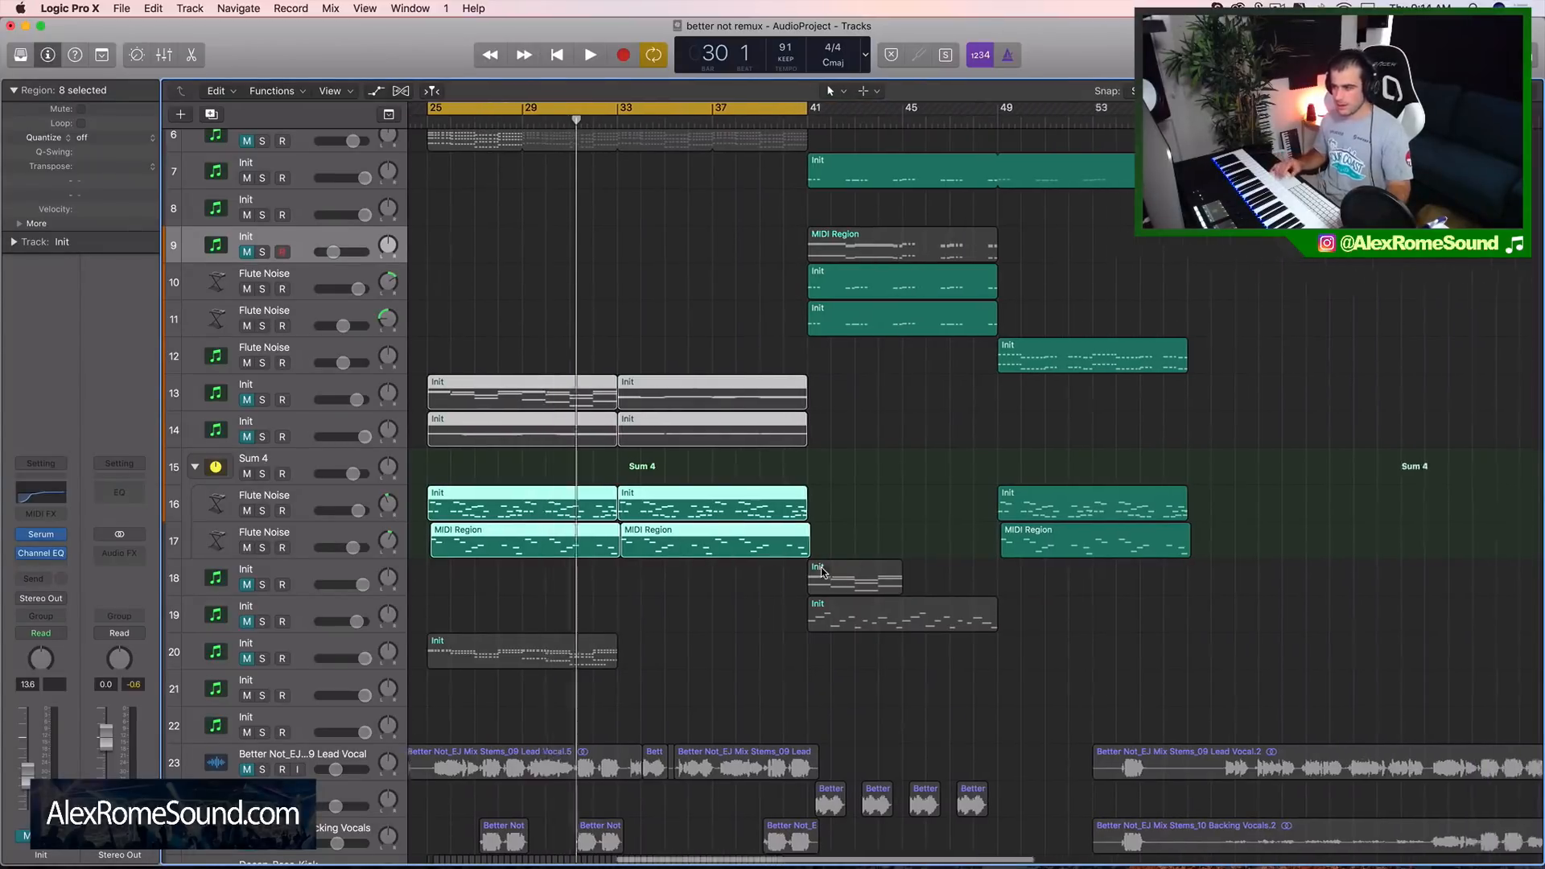
pyautogui.moveTo(613, 121); pyautogui.dragTo(818, 119)
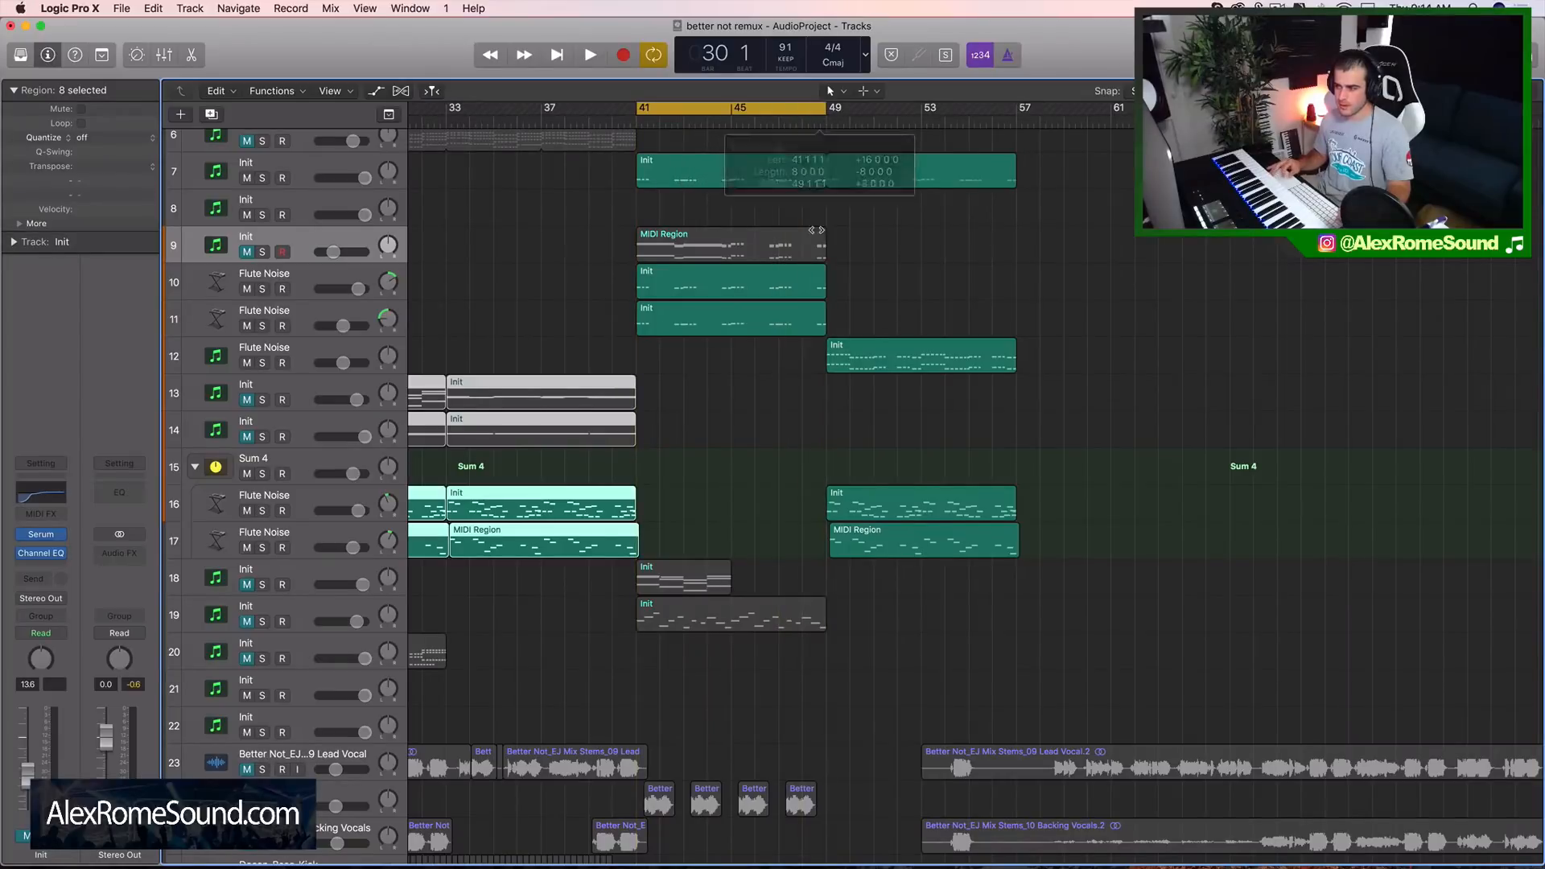
pyautogui.click(788, 383)
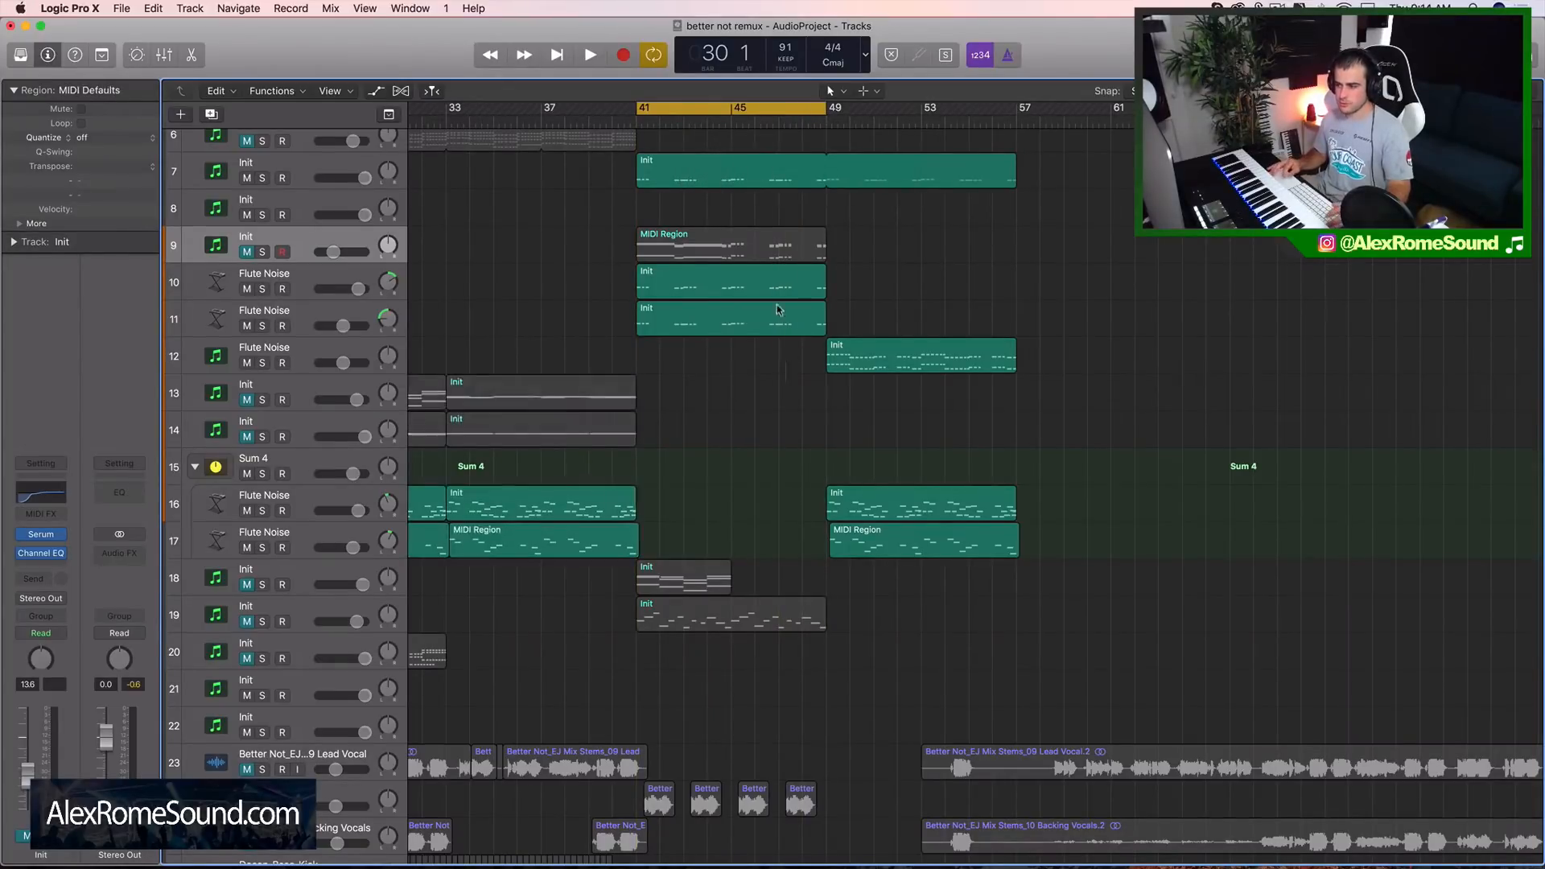
# Step: Move the MIDI region on track 9 at bar 41 out of the section, to track 10 at bar 76
pyautogui.moveTo(695, 153); pyautogui.dragTo(1041, 342)
pyautogui.click(621, 276)
pyautogui.click(724, 245)
pyautogui.hotkey('ctrl', 'm')
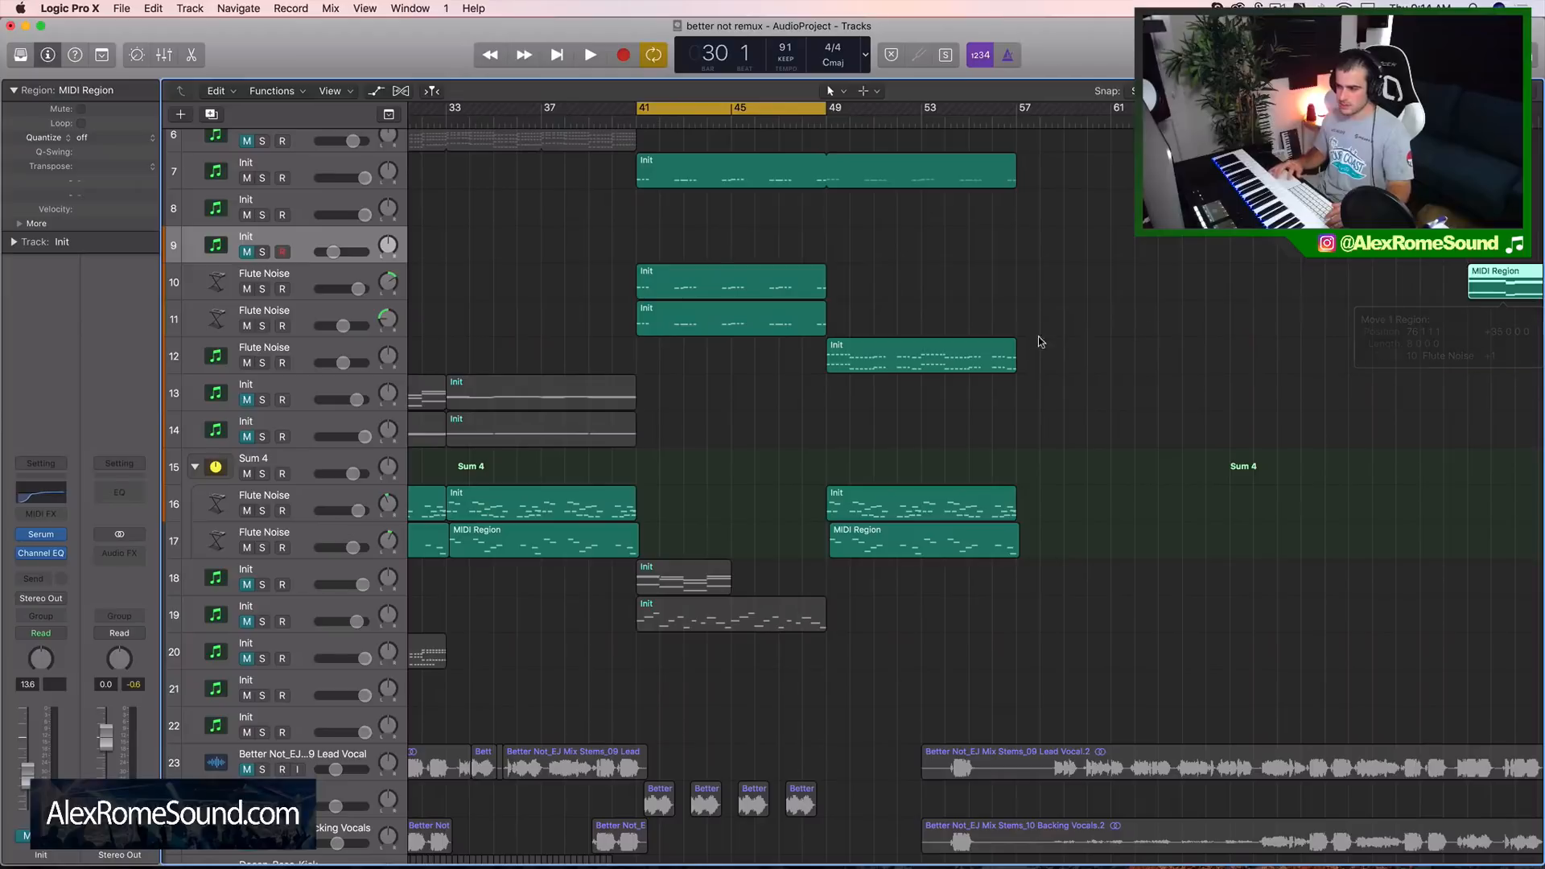
# Step: Open the three bar 41 regions on tracks 7, 10 and 11 together in an enlarged Piano Roll to examine their notes
pyautogui.moveTo(722, 361); pyautogui.dragTo(720, 153)
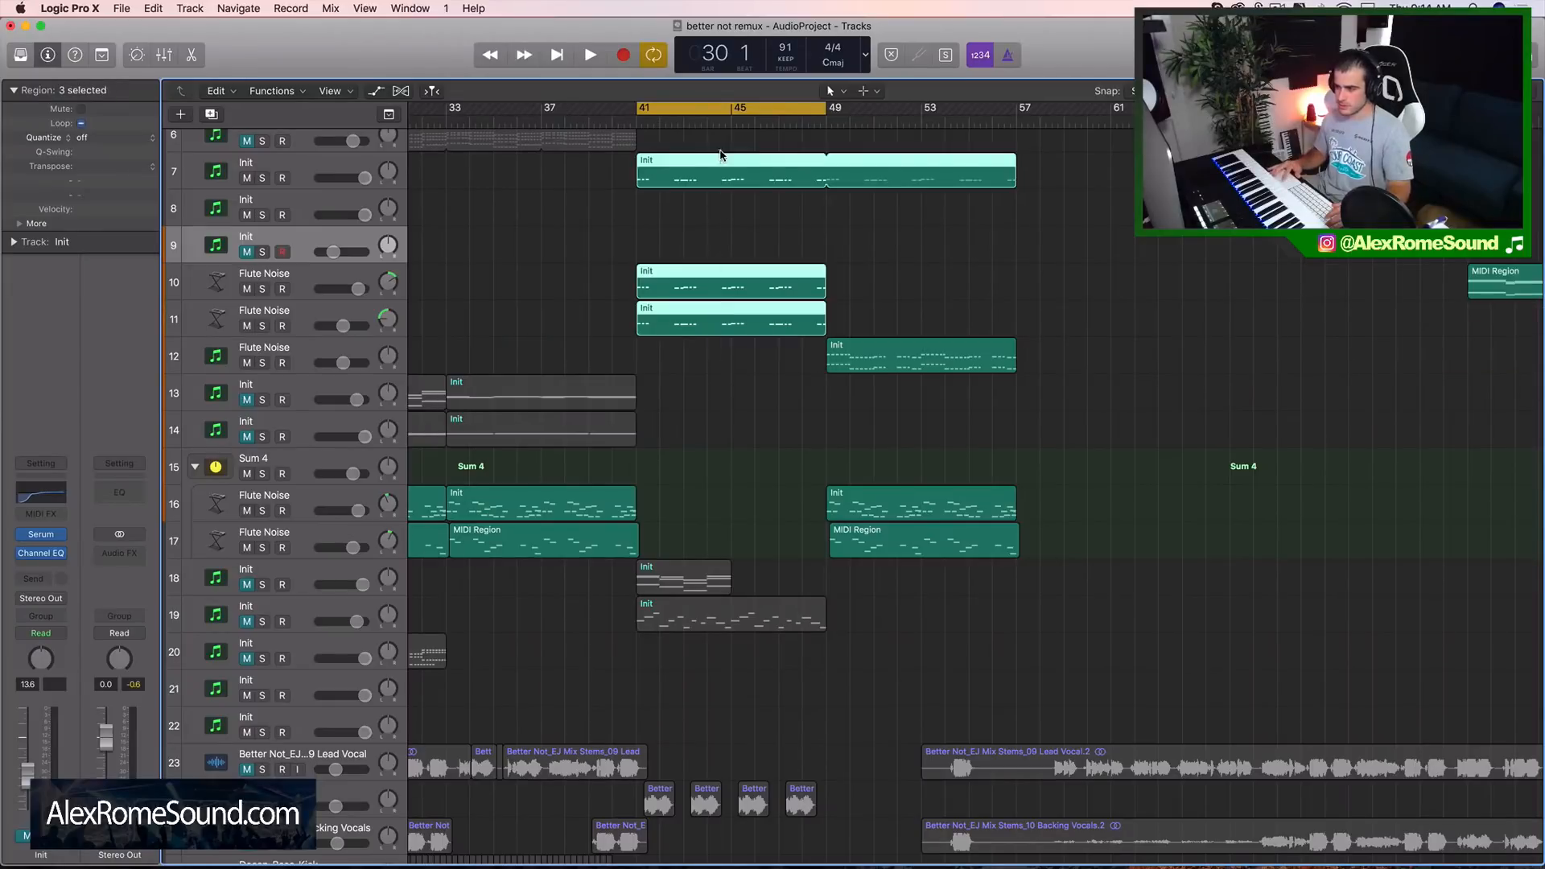
pyautogui.doubleClick(730, 322)
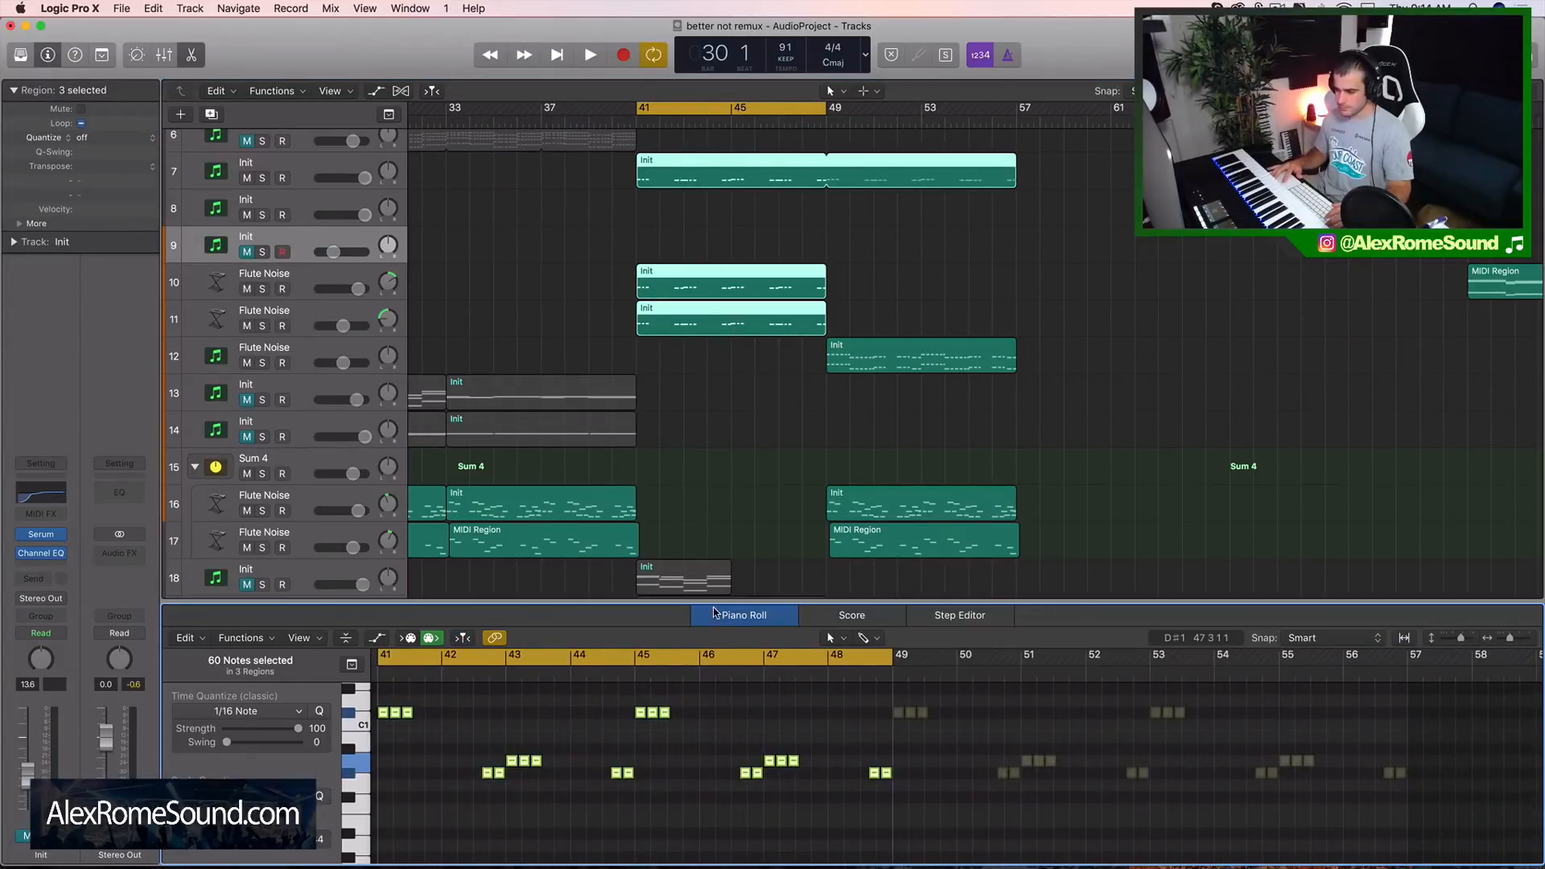
pyautogui.moveTo(714, 593); pyautogui.dragTo(713, 398)
pyautogui.scroll(10, 614, 635)
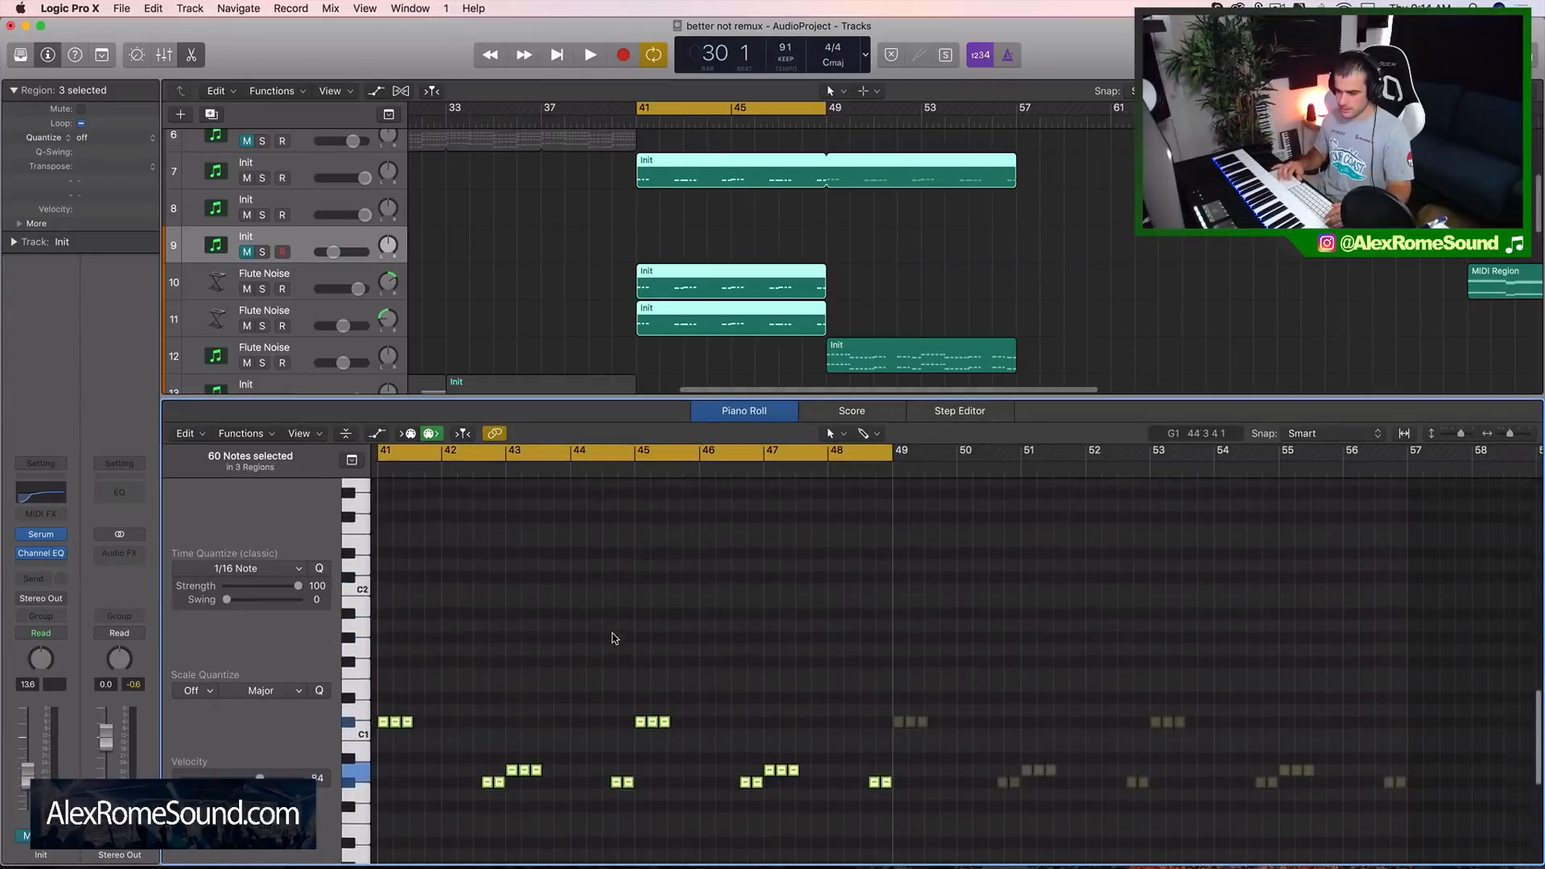
pyautogui.scroll(-8, 614, 638)
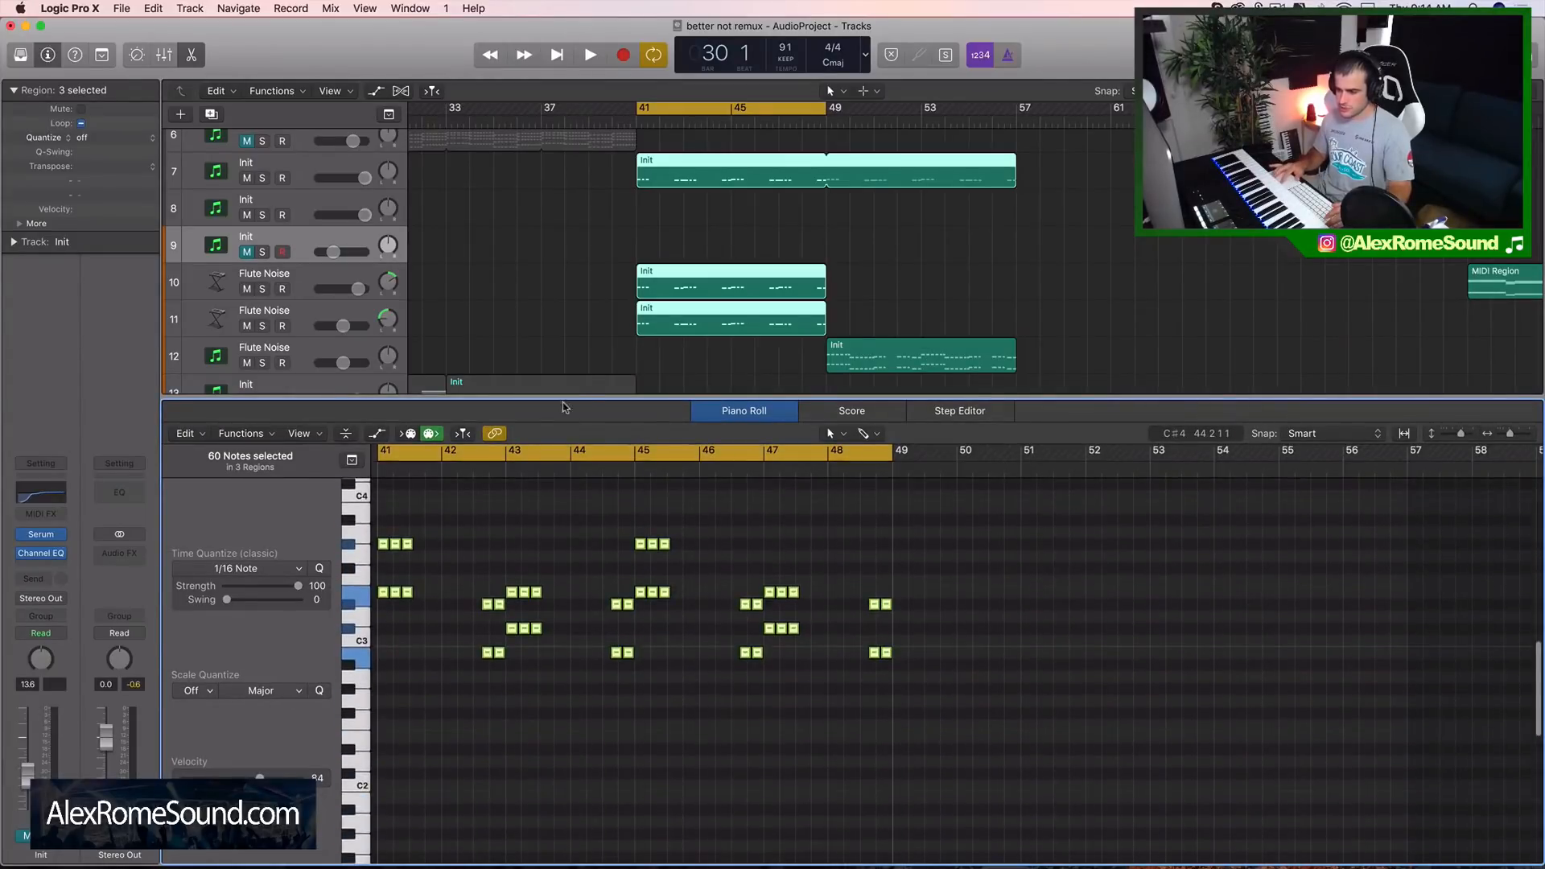
pyautogui.moveTo(559, 392); pyautogui.dragTo(560, 153)
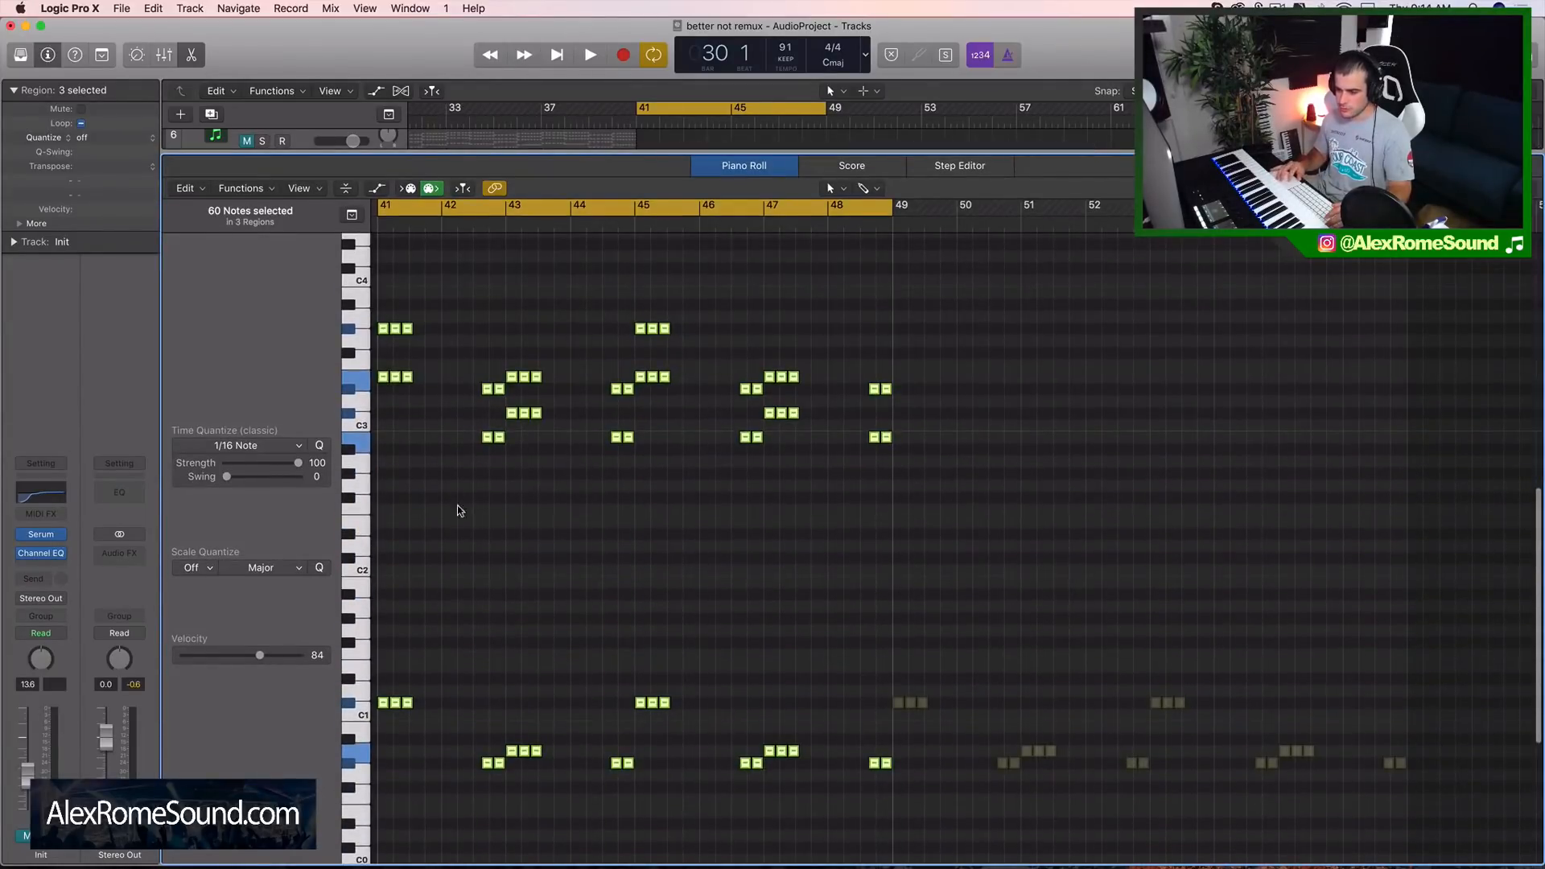
# Step: Try the three lowest bar 41 notes two octaves higher against the upper layers, and put them back at their original pitch
pyautogui.click(395, 377)
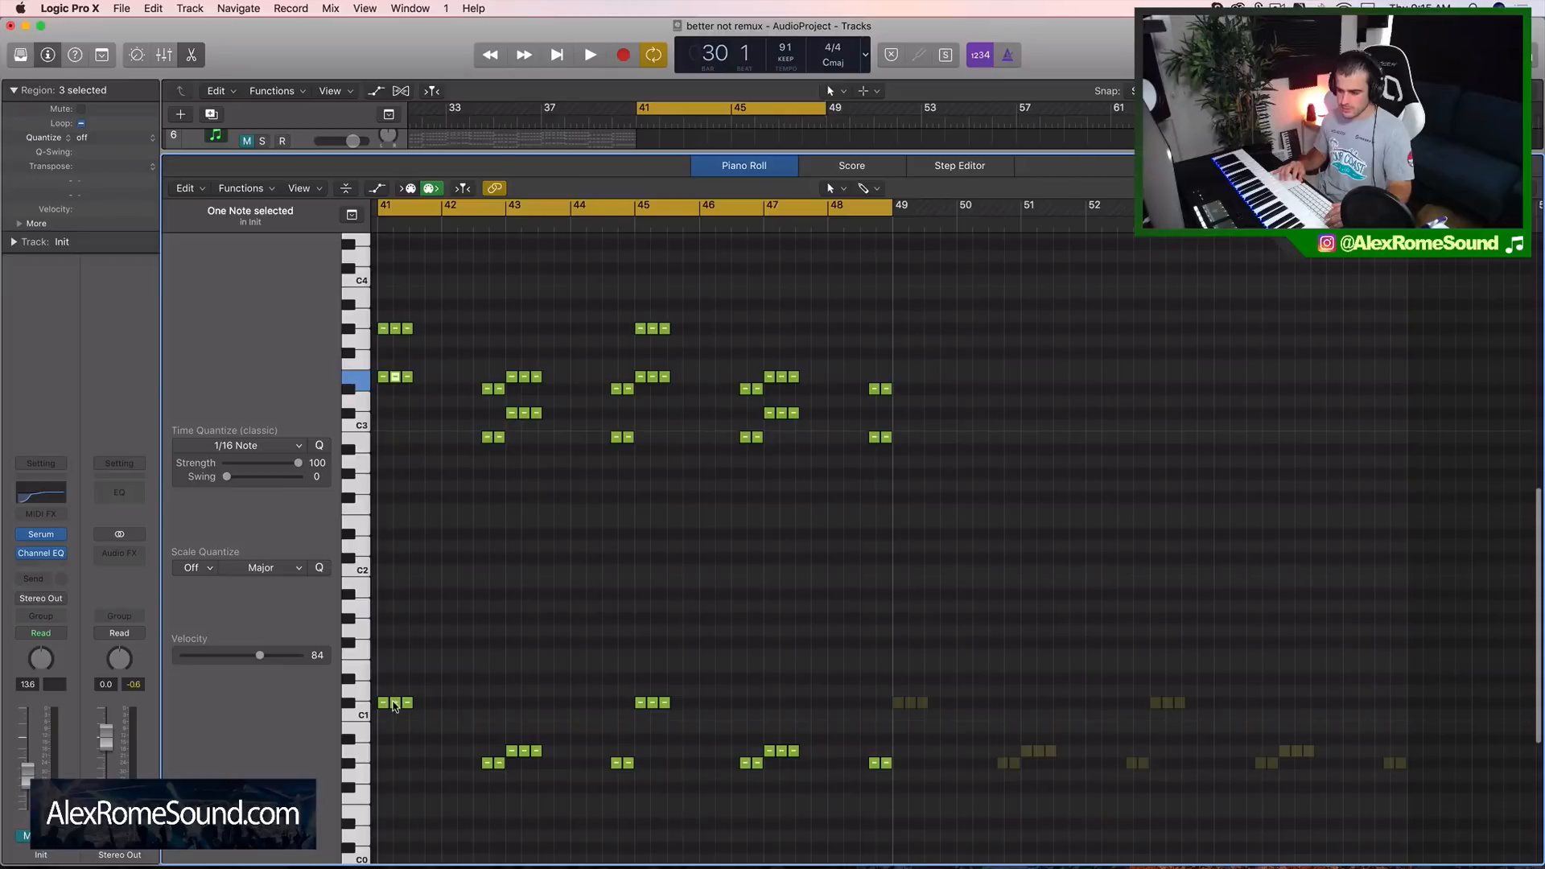
pyautogui.moveTo(487, 759); pyautogui.dragTo(384, 414)
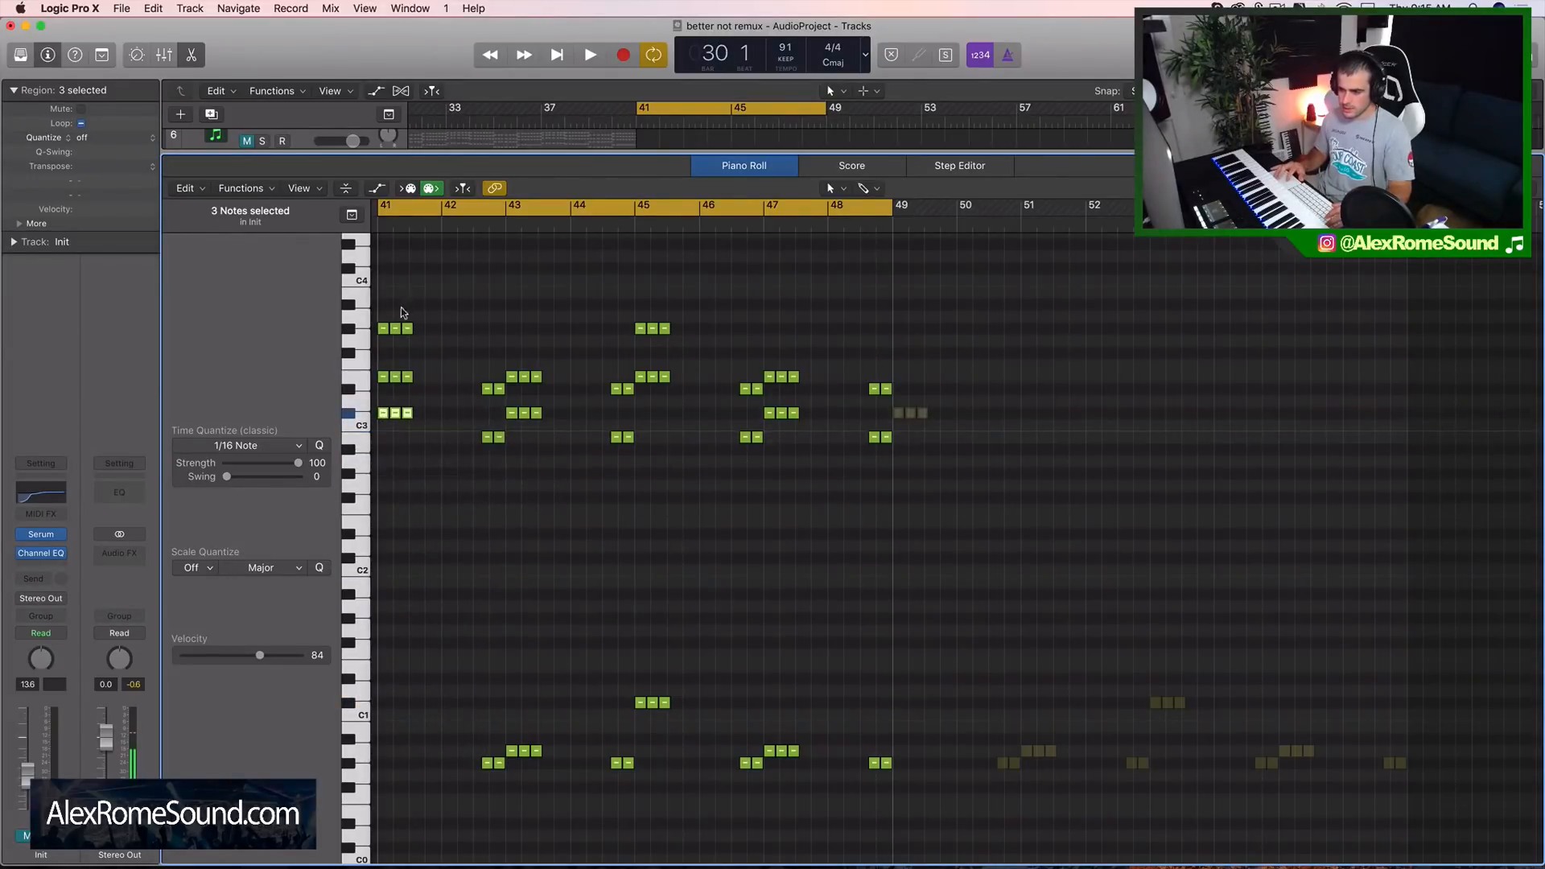
pyautogui.moveTo(402, 313); pyautogui.dragTo(377, 335)
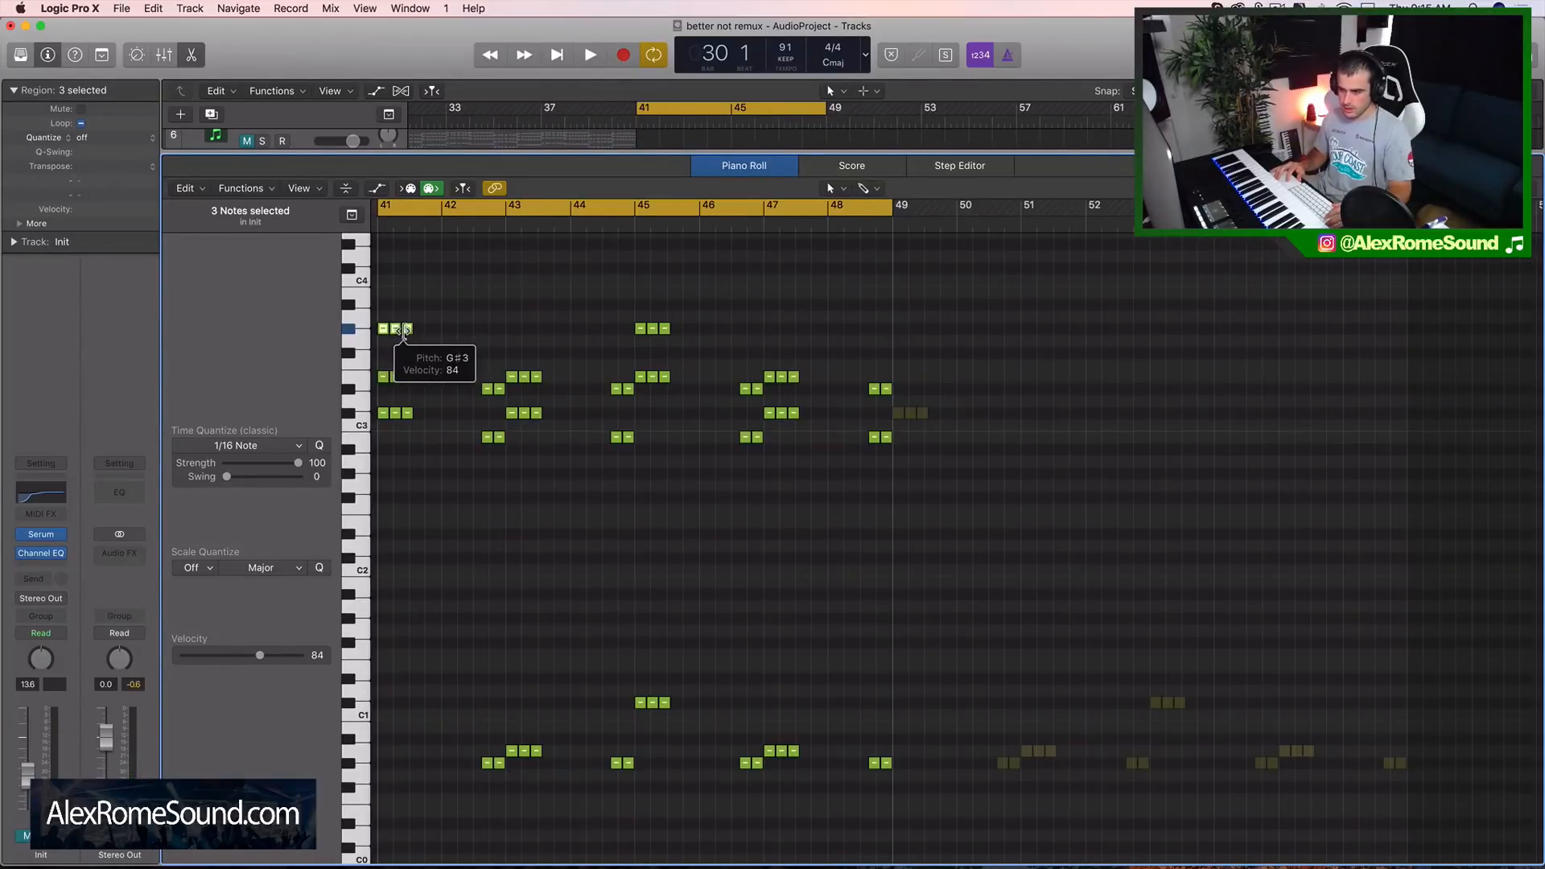
pyautogui.moveTo(416, 369); pyautogui.dragTo(385, 384)
pyautogui.hscroll(-3, 384, 385)
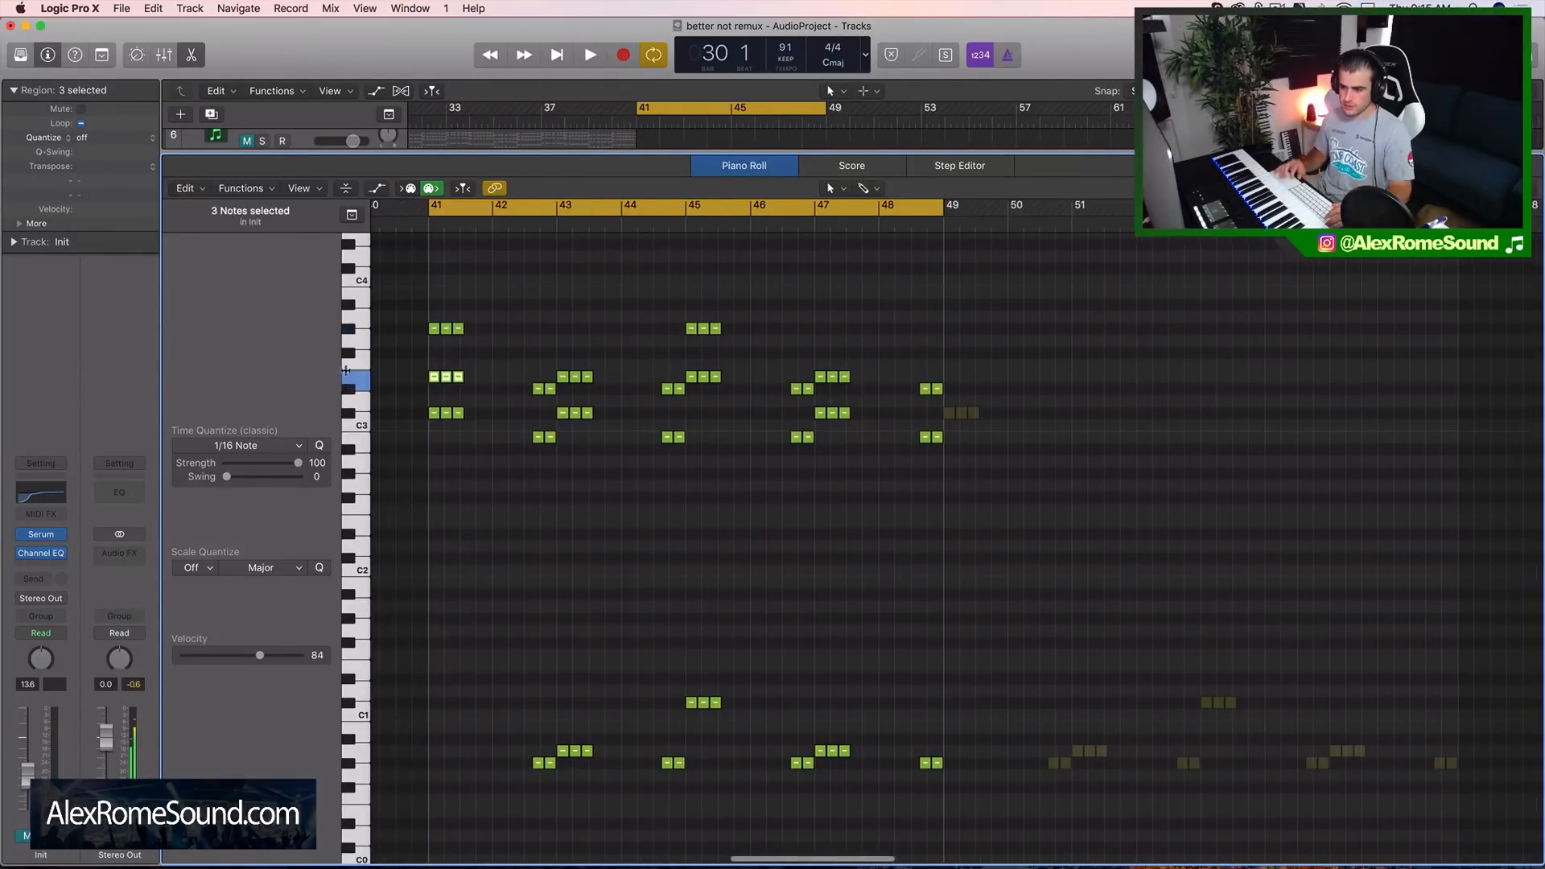
pyautogui.moveTo(483, 420); pyautogui.dragTo(435, 704)
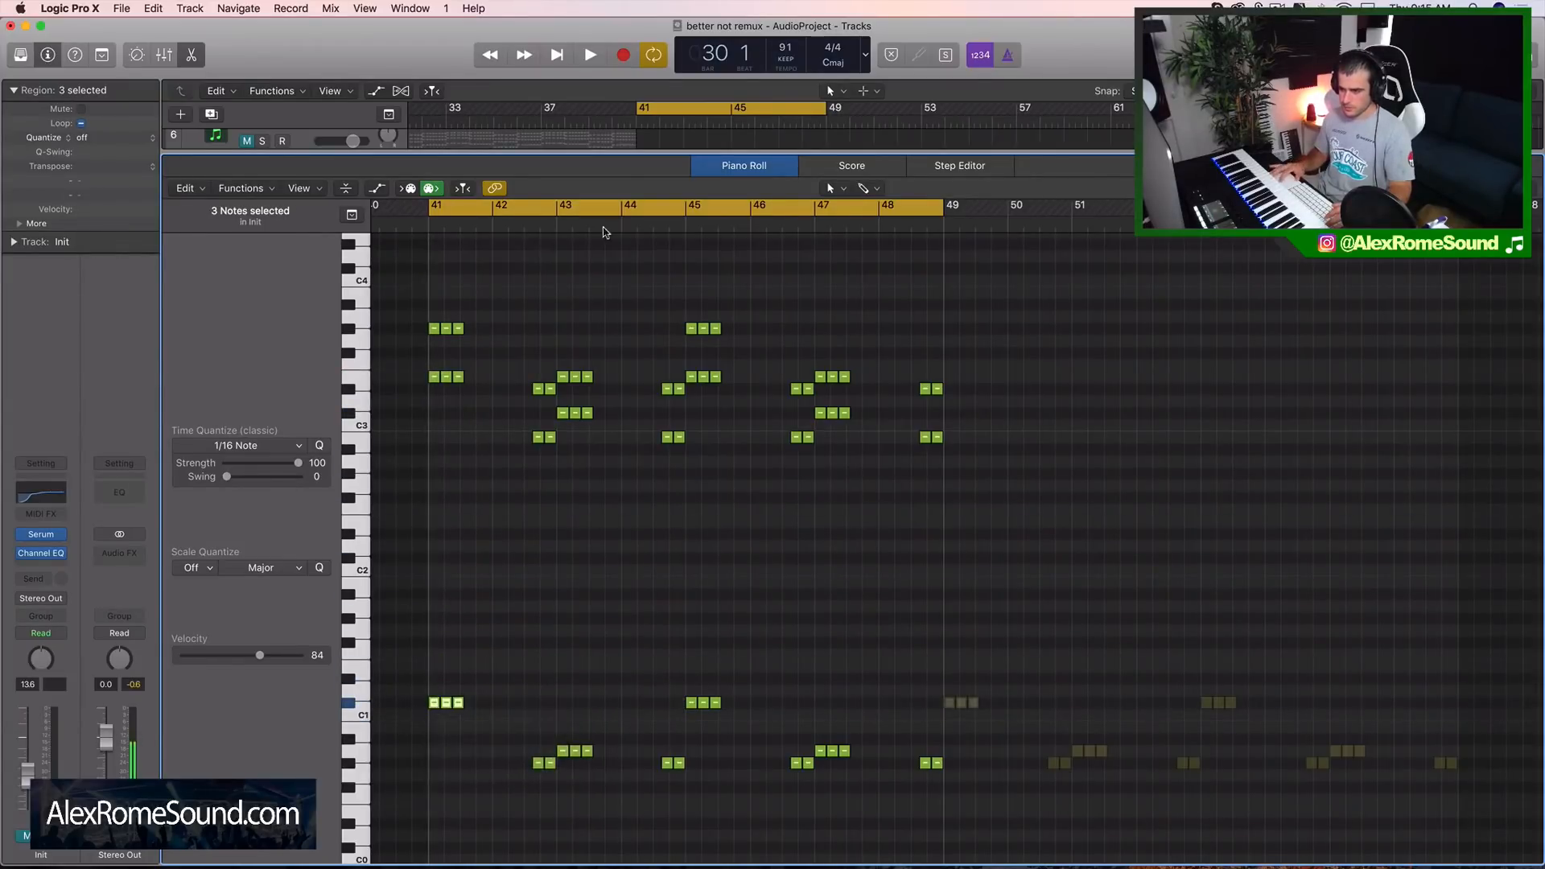
# Step: Close the Piano Roll and select the four Flute Noise regions between bars 25 and 41 on tracks 16 and 17
pyautogui.press('e')
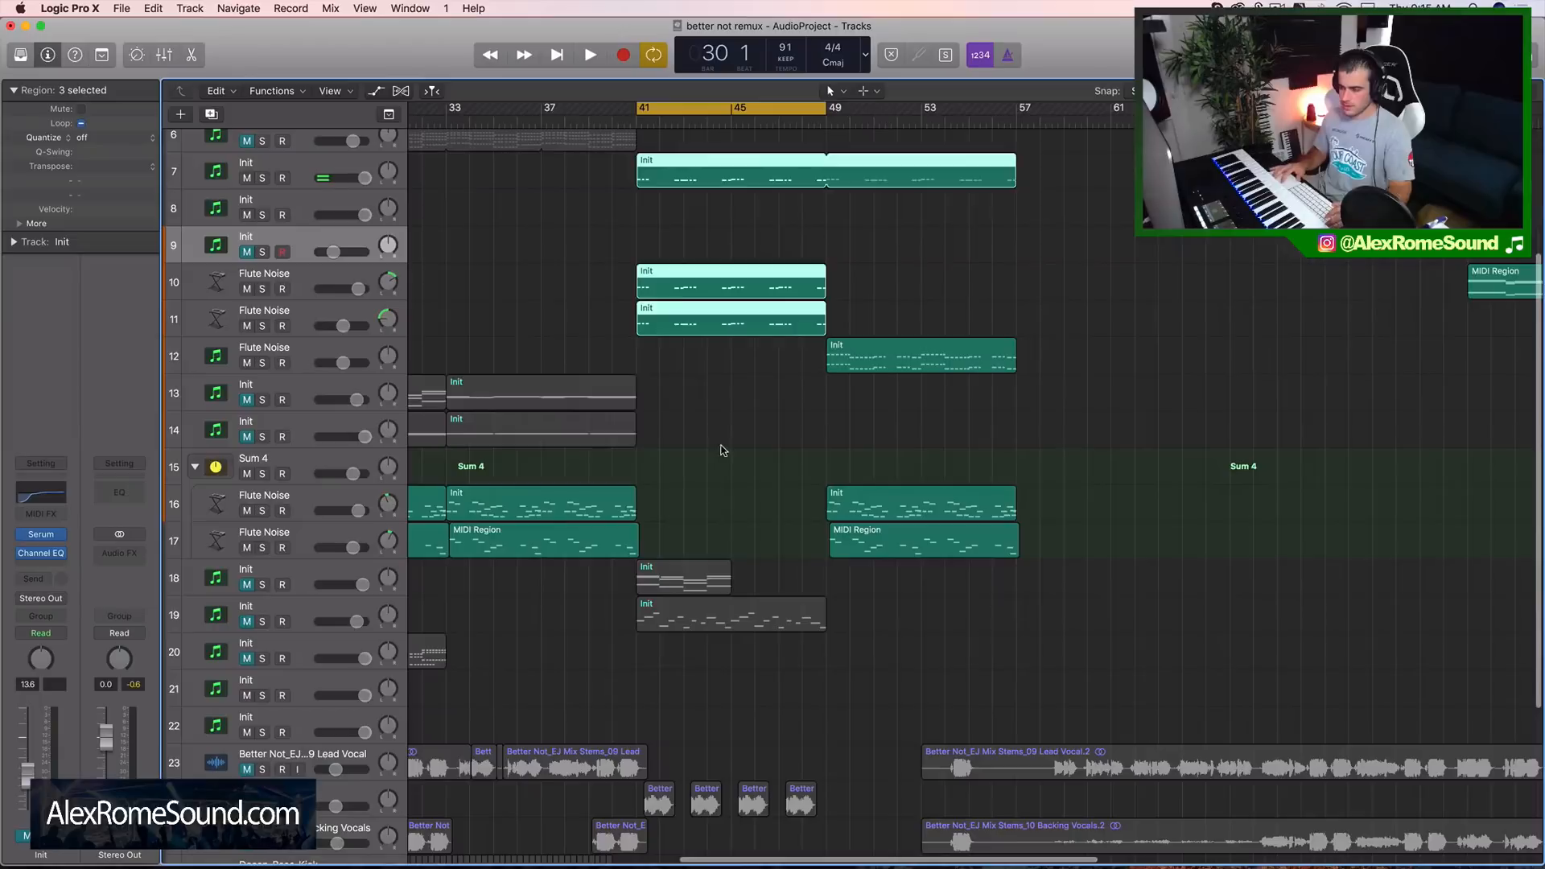
pyautogui.hscroll(-5, 718, 447)
pyautogui.hscroll(-1, 718, 447)
pyautogui.moveTo(467, 577); pyautogui.dragTo(797, 656)
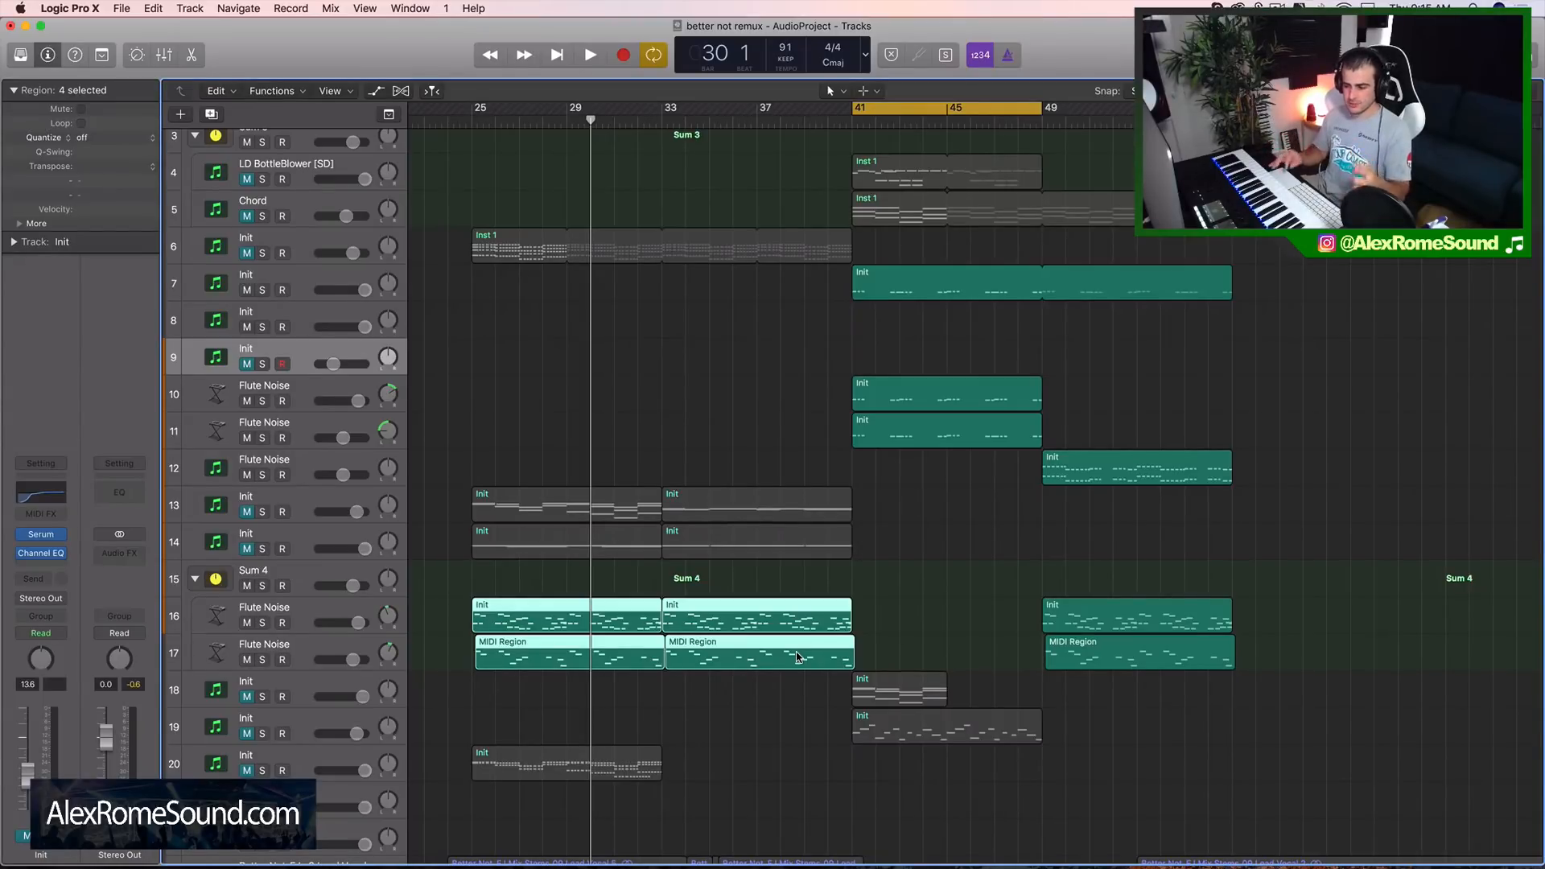
pyautogui.moveTo(440, 586); pyautogui.dragTo(745, 665)
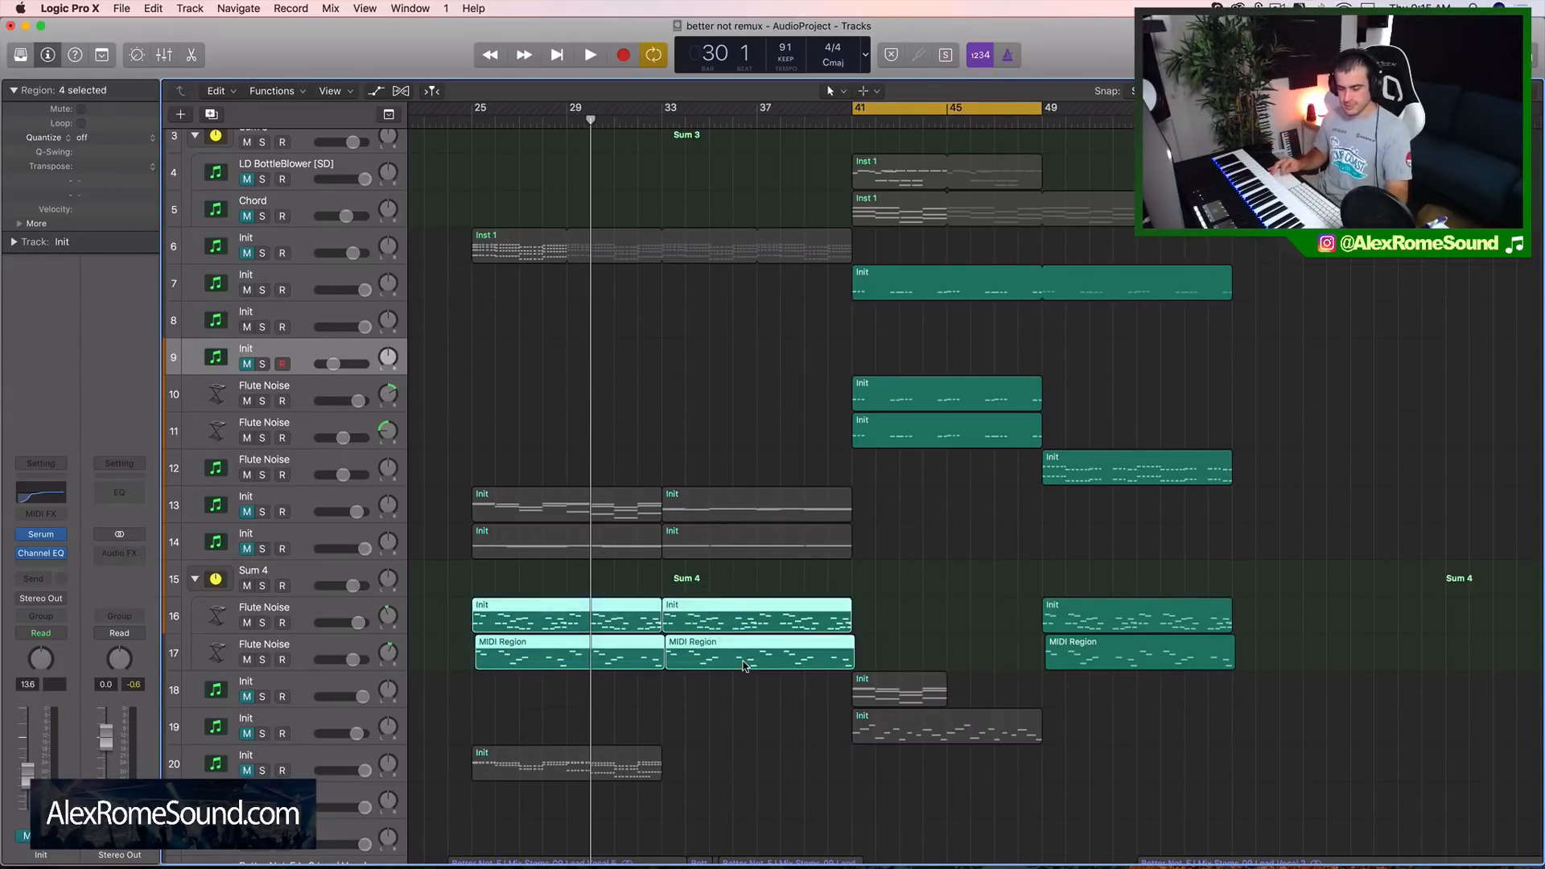
pyautogui.click(455, 576)
pyautogui.moveTo(455, 577); pyautogui.dragTo(783, 646)
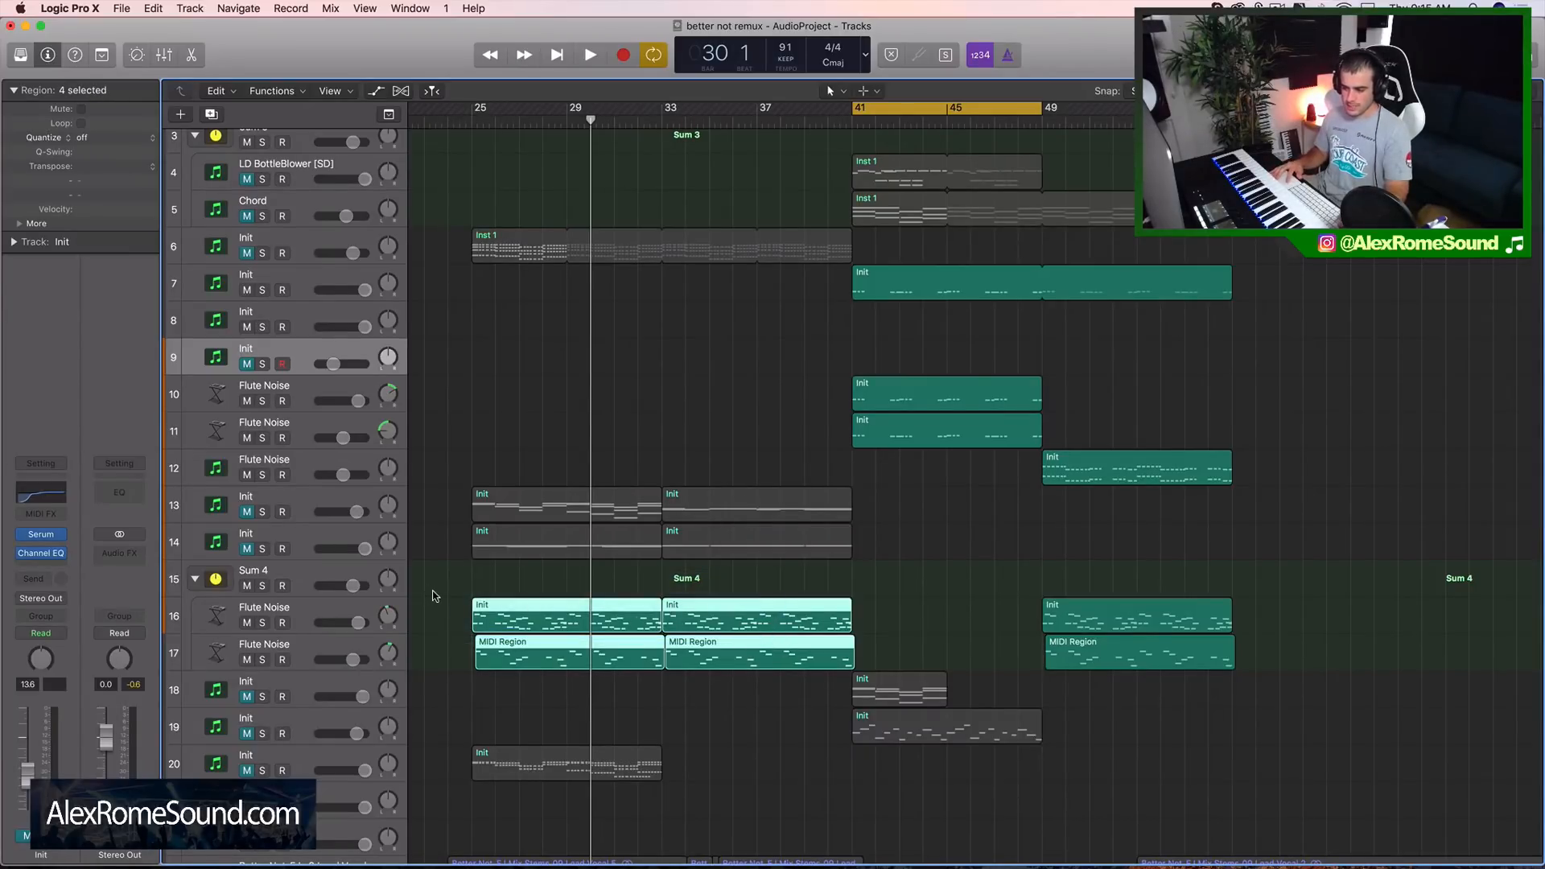
pyautogui.moveTo(434, 595); pyautogui.dragTo(707, 647)
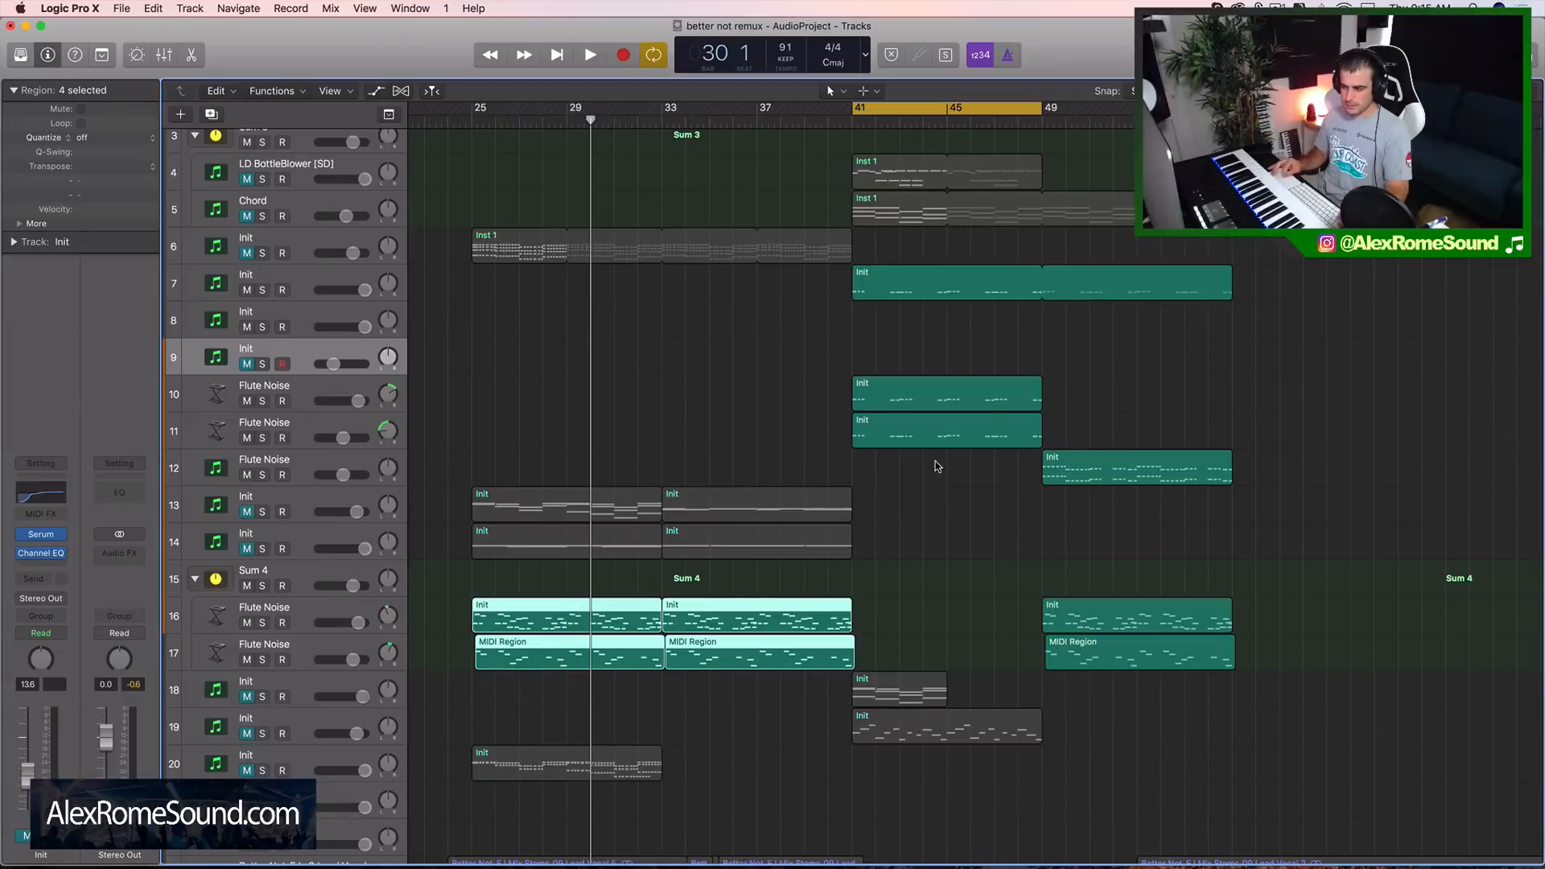
# Step: Select the bar 41 regions on tracks 7, 10 and 11, followed by the three bar 49 regions on tracks 12, 16 and 17
pyautogui.moveTo(889, 528); pyautogui.dragTo(946, 262)
pyautogui.moveTo(928, 527); pyautogui.dragTo(947, 255)
pyautogui.moveTo(1368, 671); pyautogui.dragTo(1257, 742)
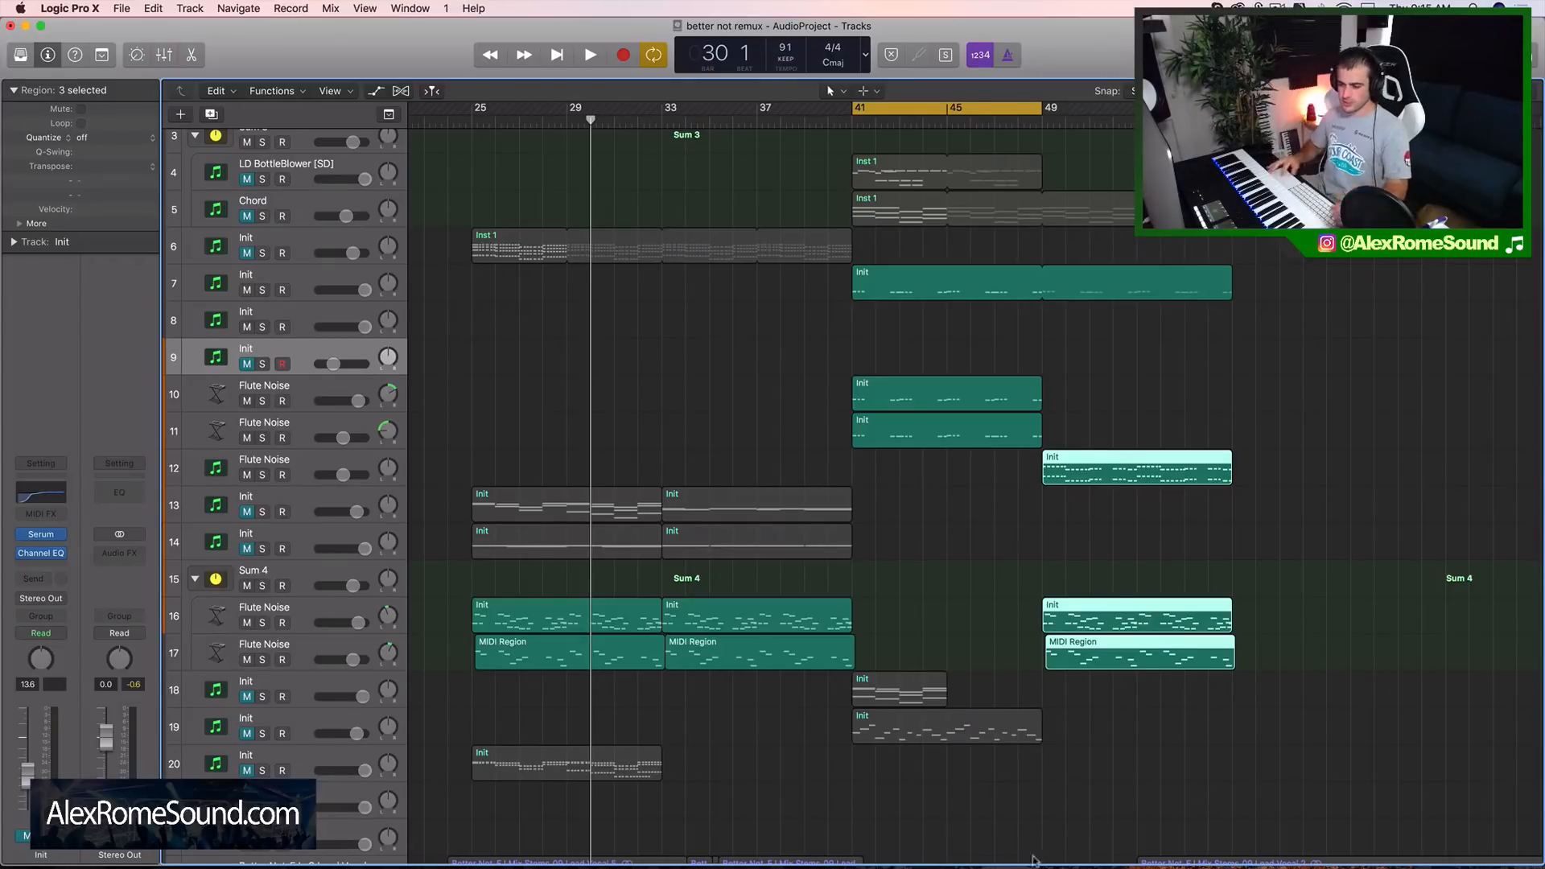
# Step: Clear the region selection and move the playhead from bar 25 through bar 51 to bar 57 to review the sections
pyautogui.click(464, 581)
pyautogui.click(472, 120)
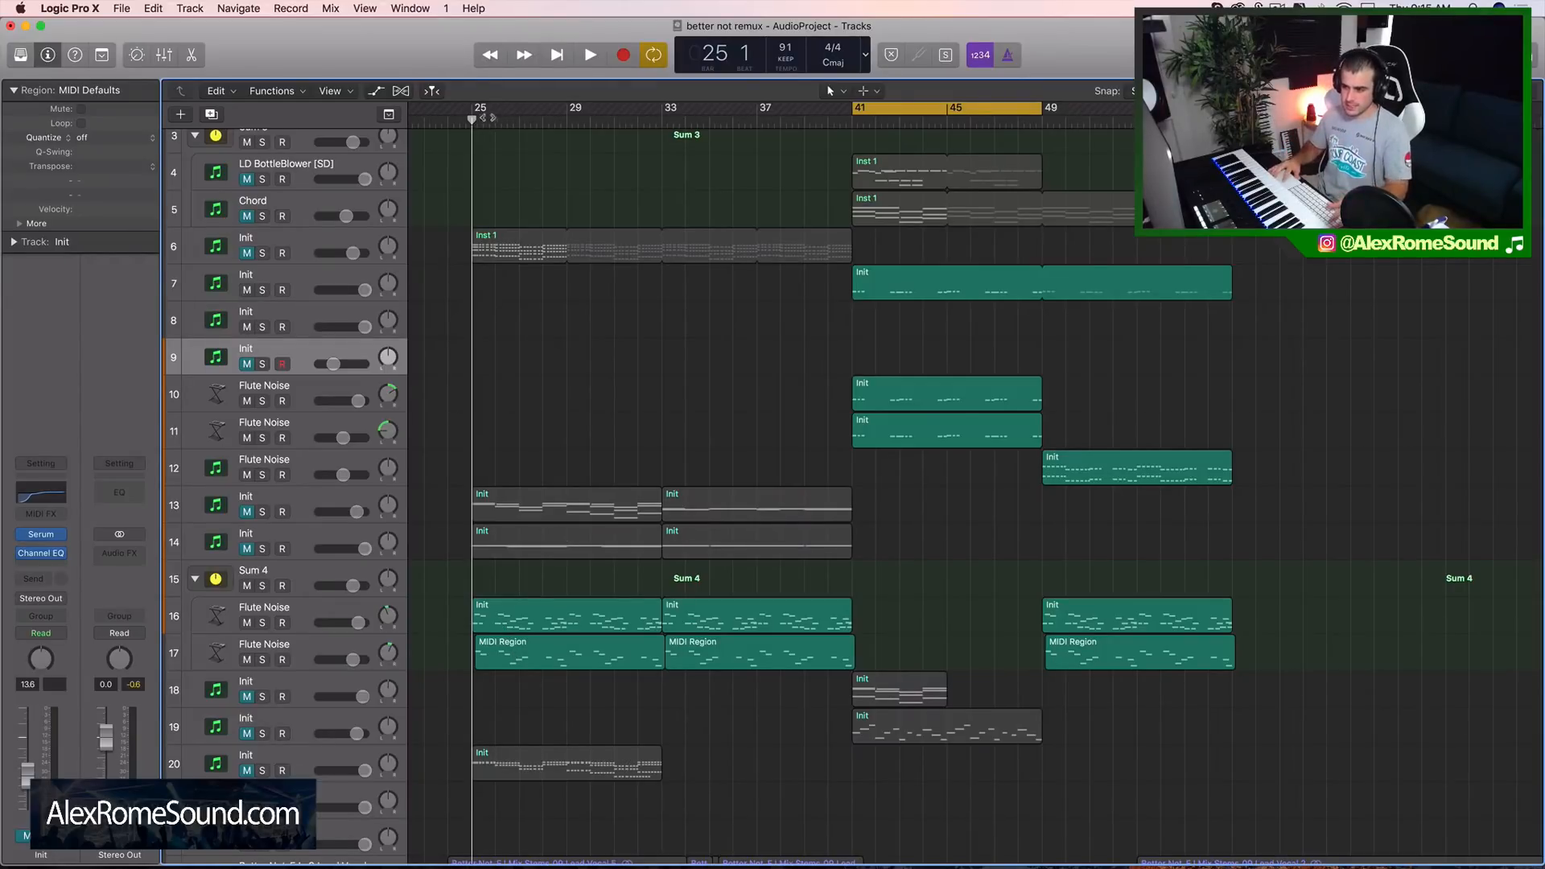
pyautogui.moveTo(473, 120); pyautogui.dragTo(1089, 139)
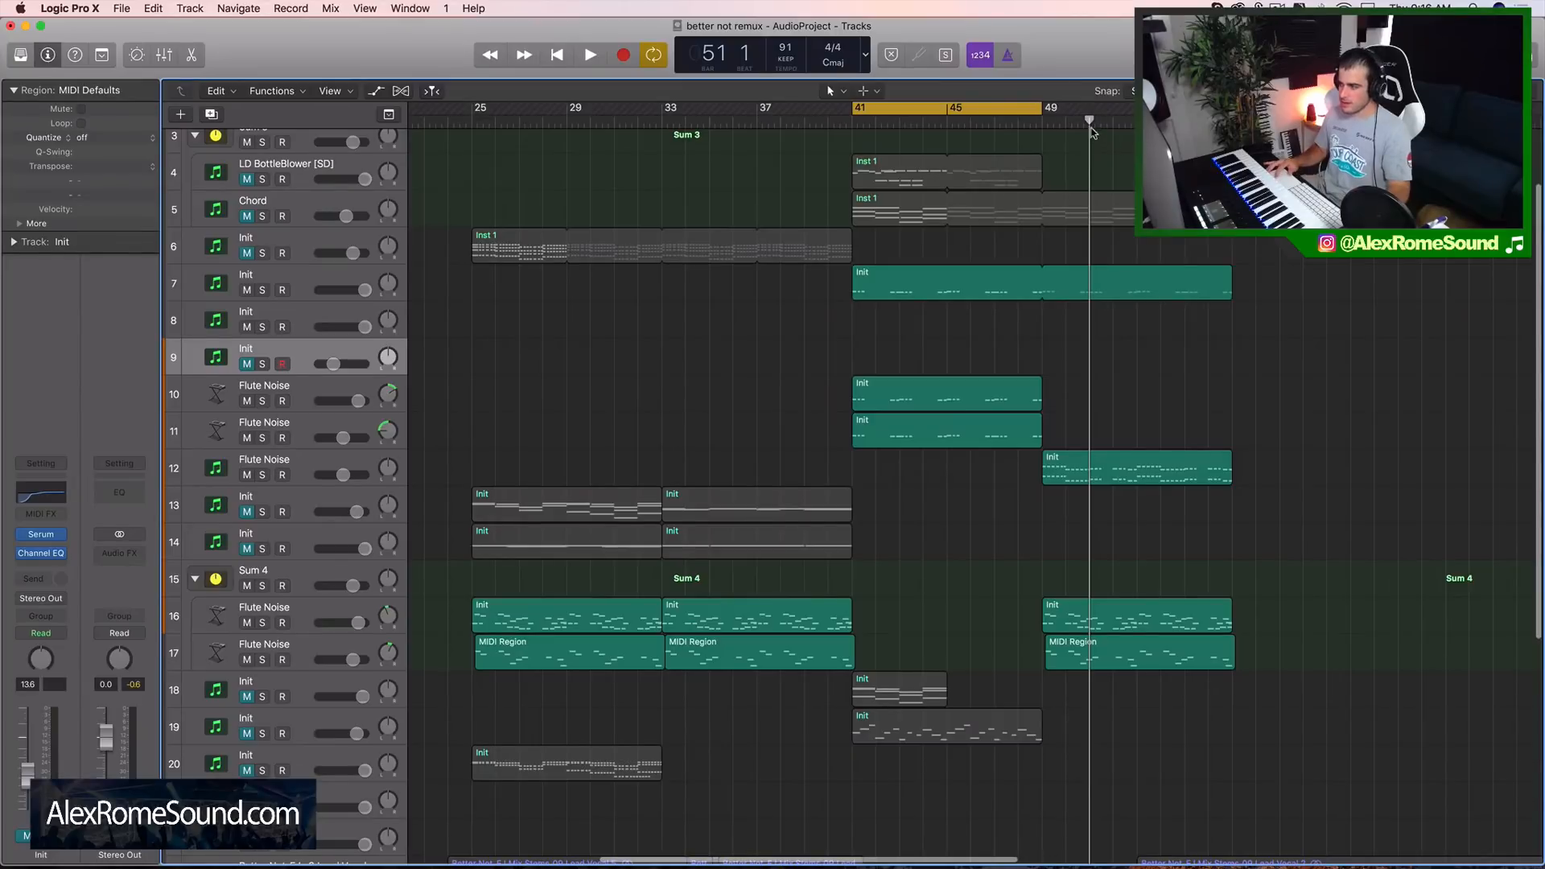
pyautogui.moveTo(1091, 129); pyautogui.dragTo(1231, 131)
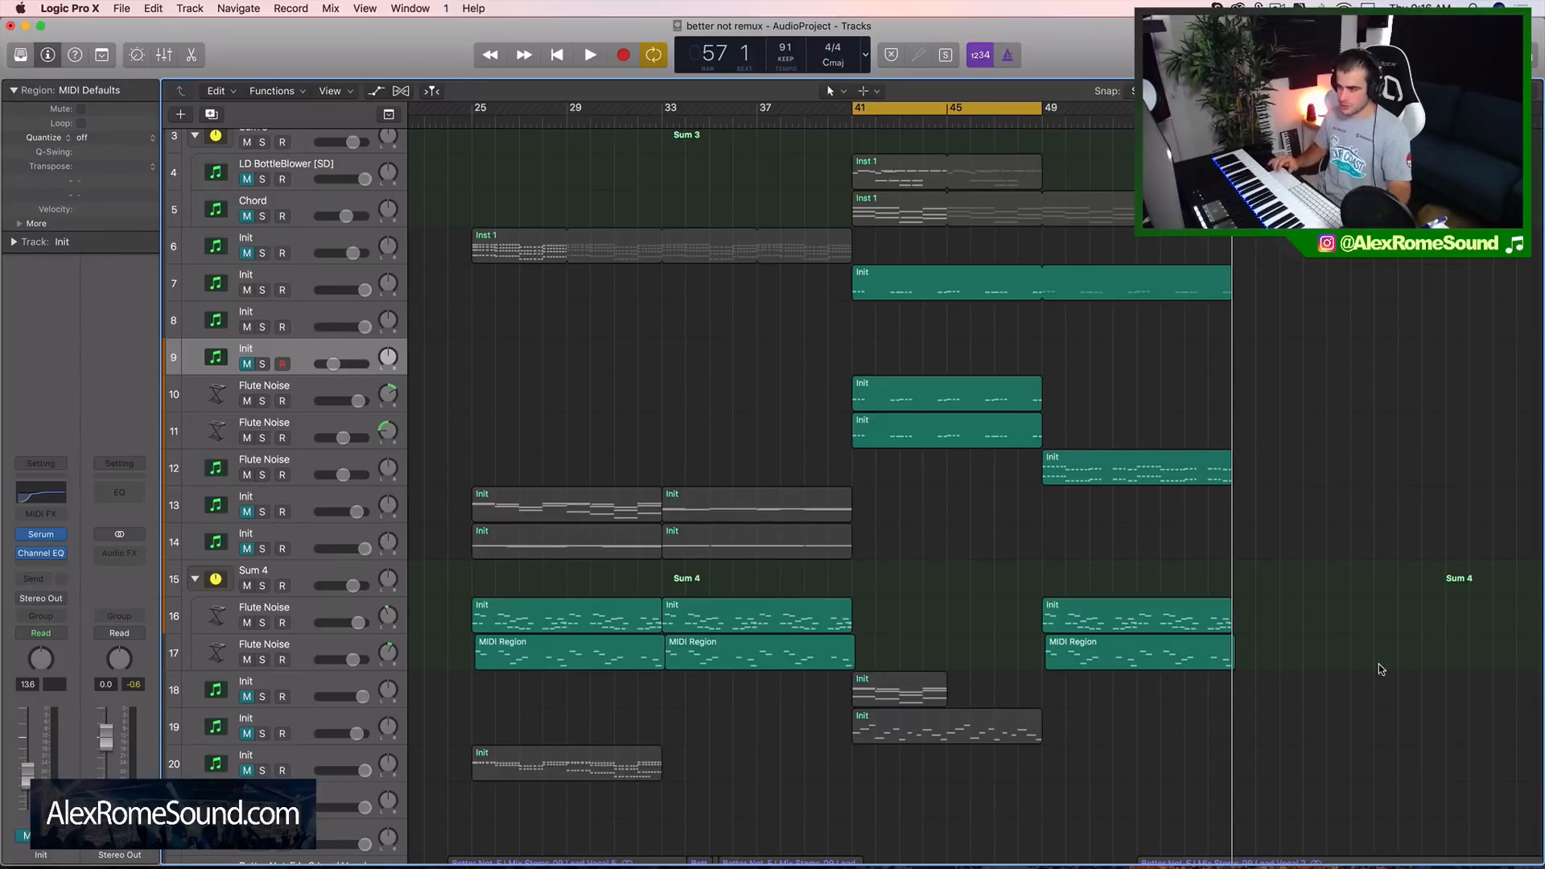
pyautogui.scroll(-10, 1379, 664)
pyautogui.scroll(12, 1379, 664)
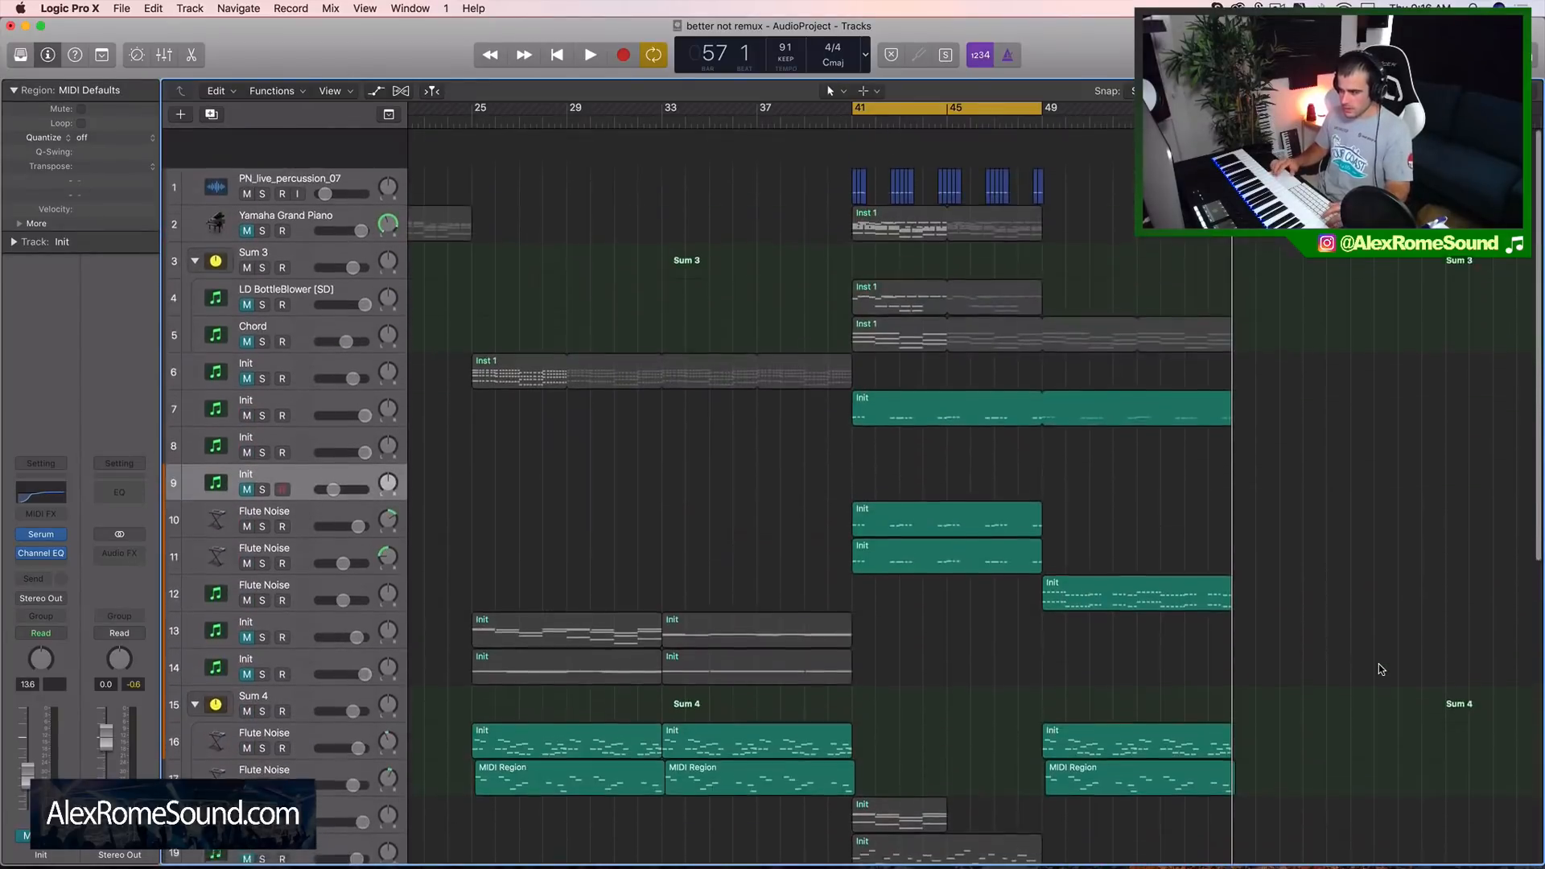
pyautogui.scroll(-4, 1118, 618)
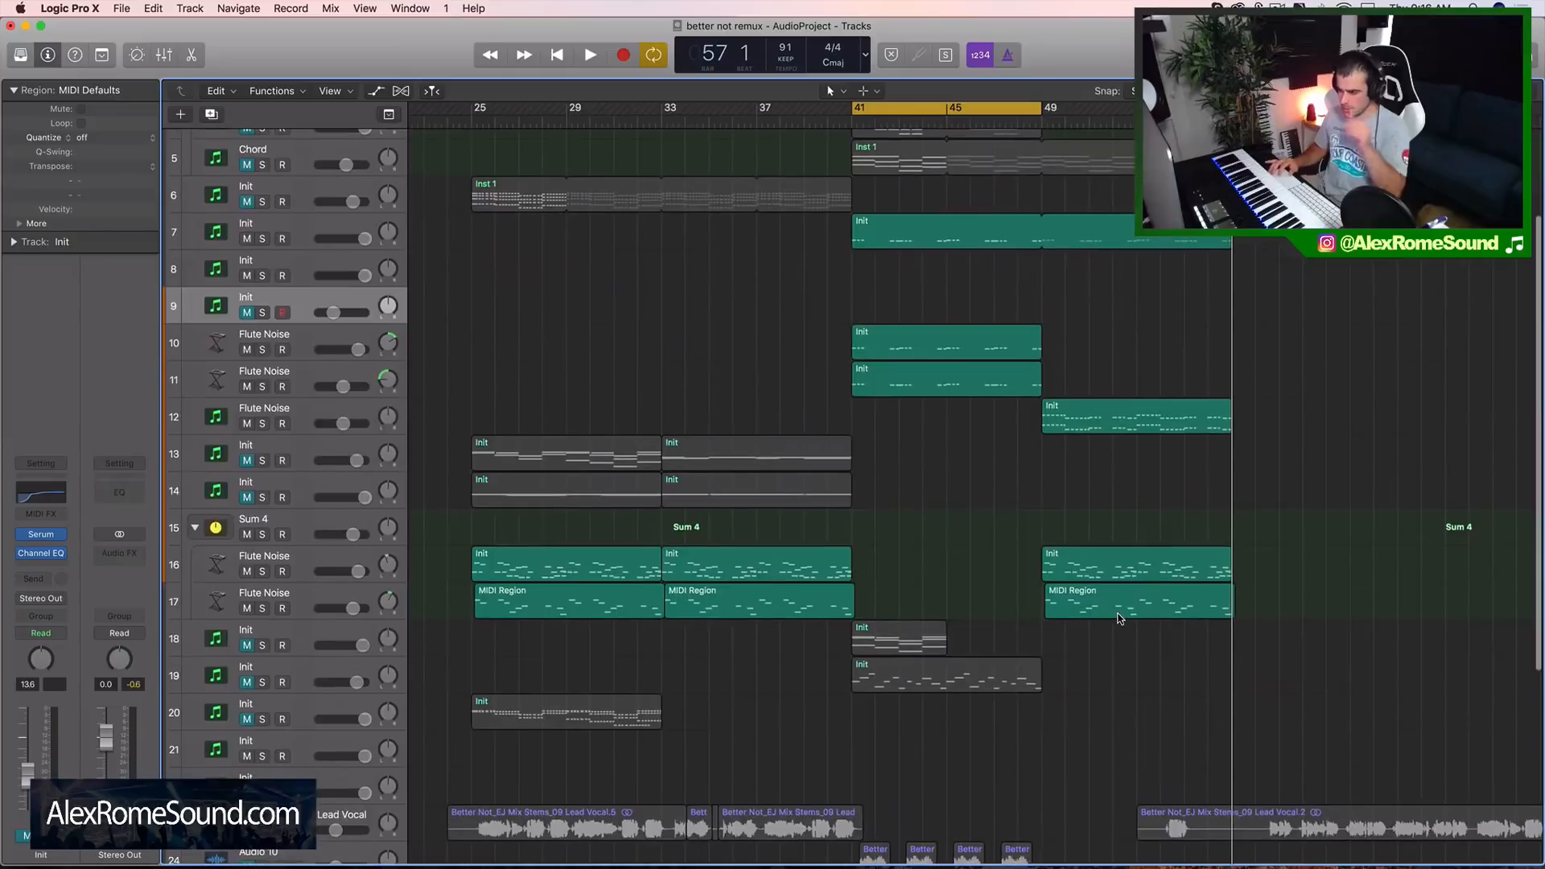
# Step: Set the cycle range to bars 25 to 57 and select the Flute Noise regions of each section in turn
pyautogui.keyDown('shift'); pyautogui.click(480, 111); pyautogui.keyUp('shift')
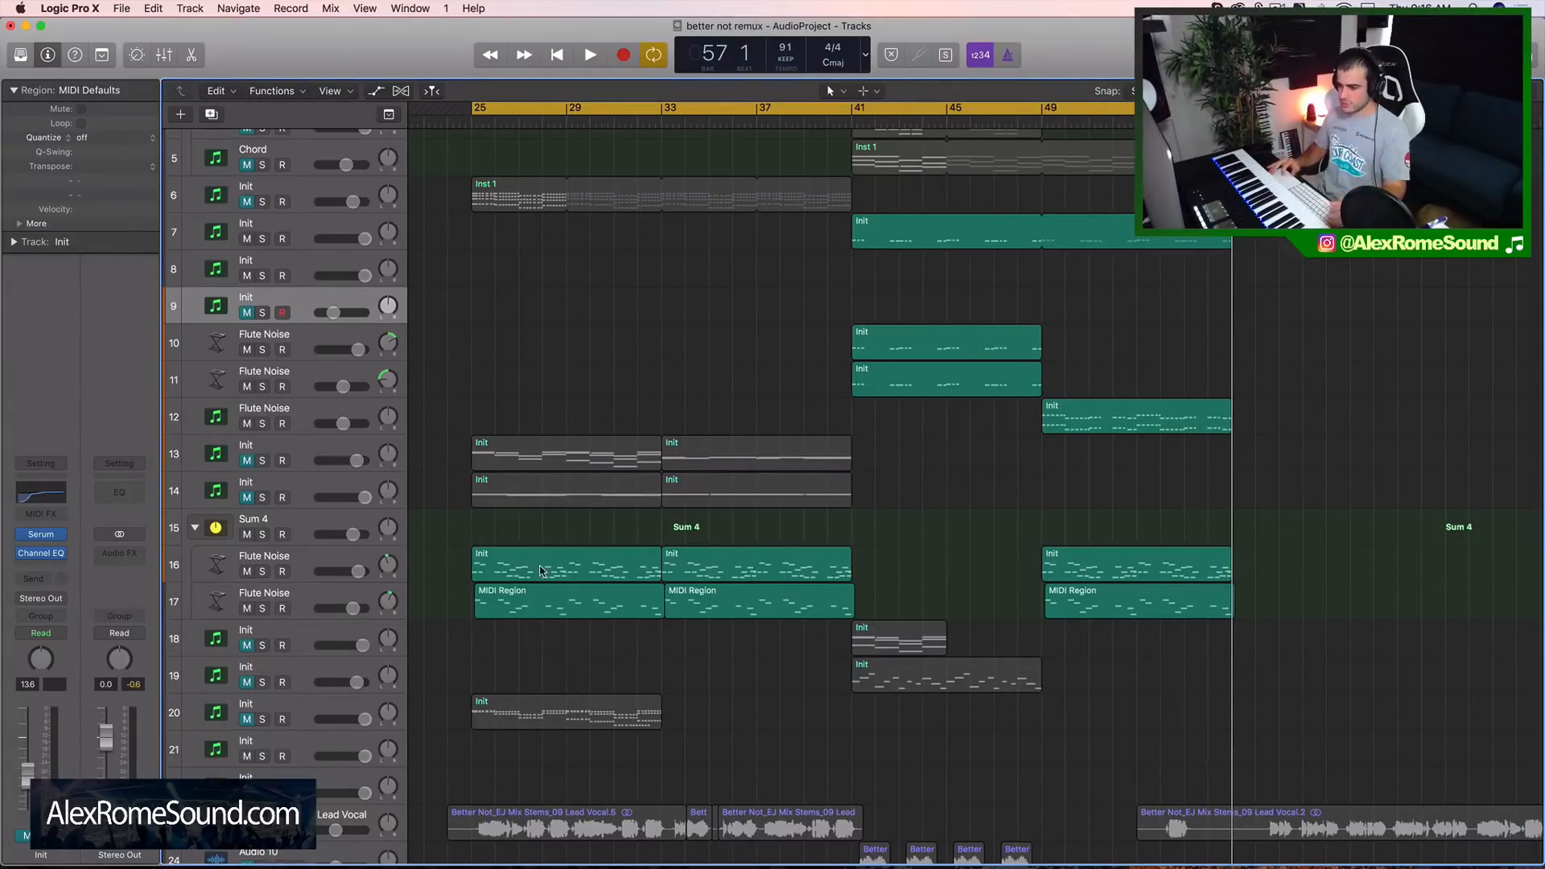
pyautogui.moveTo(439, 534); pyautogui.dragTo(741, 631)
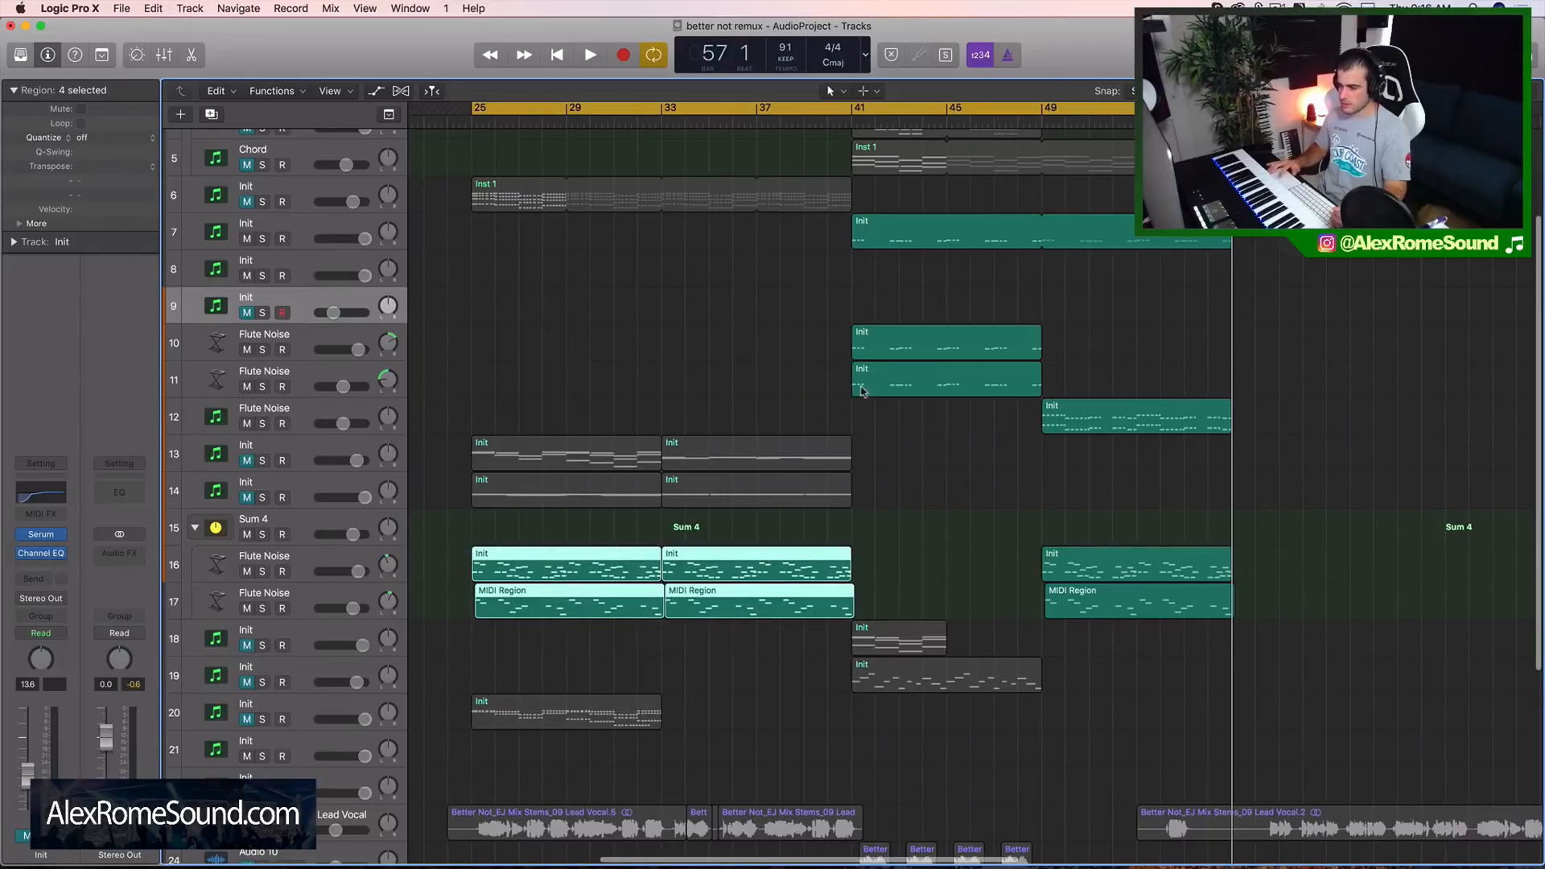
pyautogui.moveTo(889, 291); pyautogui.dragTo(976, 467)
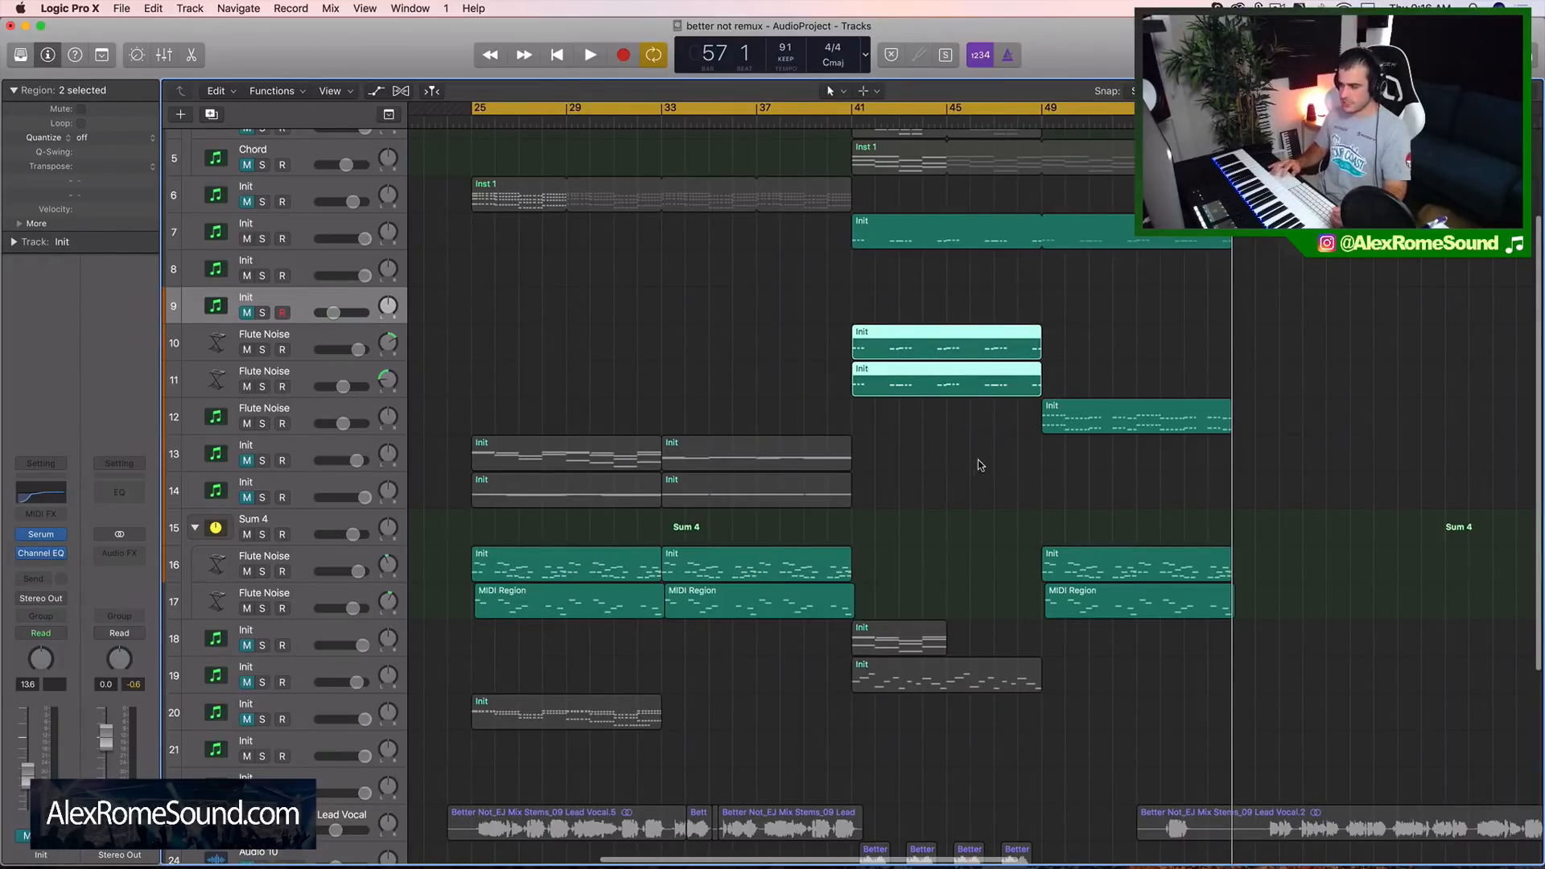
pyautogui.moveTo(1110, 338); pyautogui.dragTo(1260, 638)
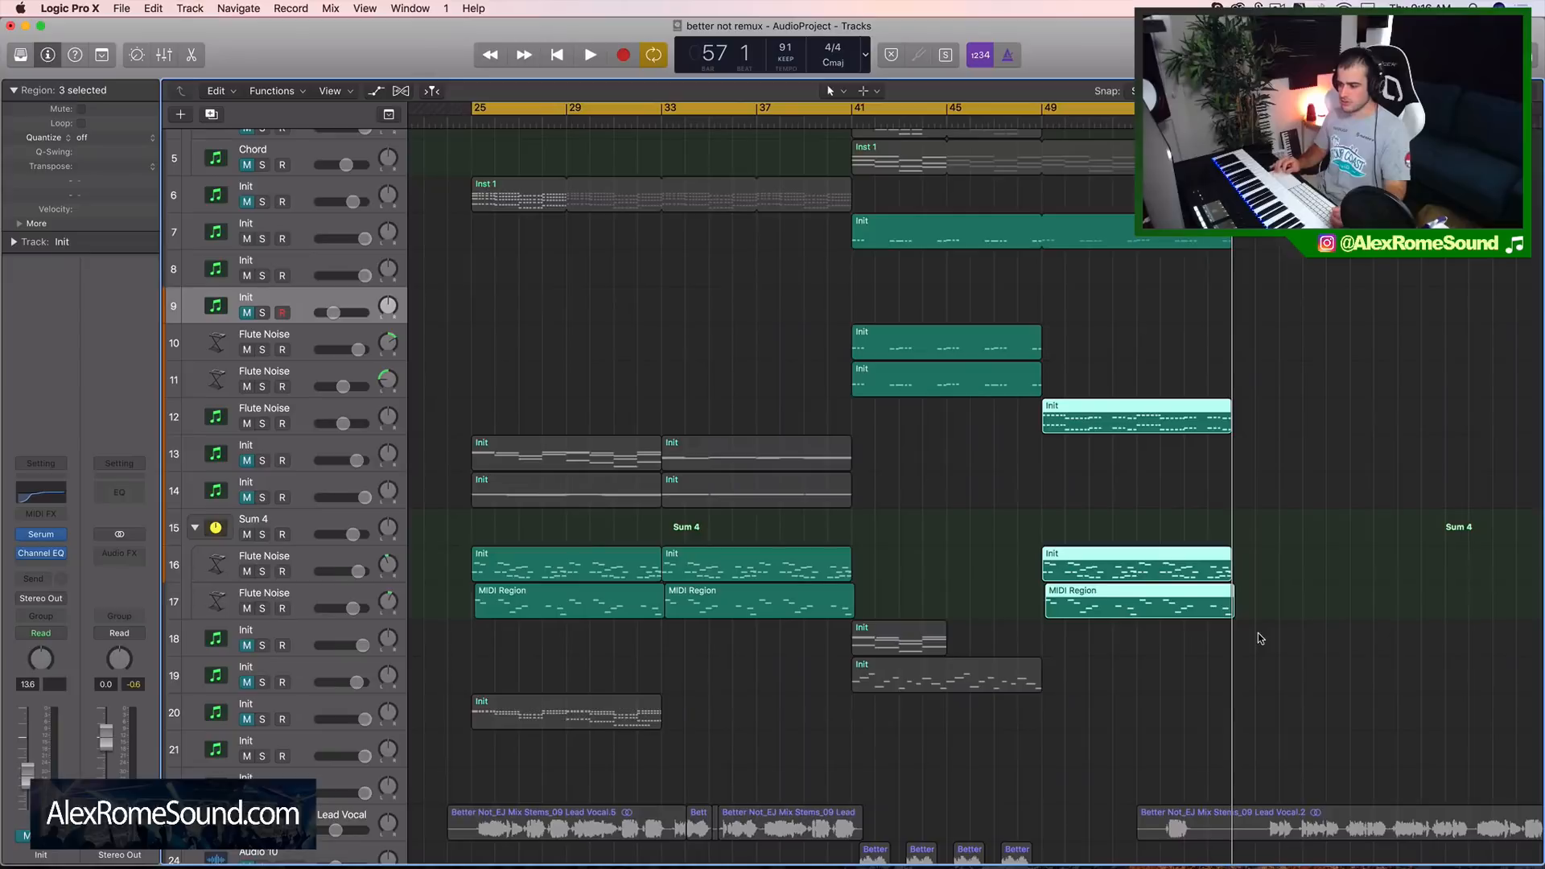
# Step: Select the lead vocal regions leading up to bar 41, followed by the last lead vocal and backing vocal regions together
pyautogui.scroll(-4, 1258, 632)
pyautogui.moveTo(474, 641); pyautogui.dragTo(810, 718)
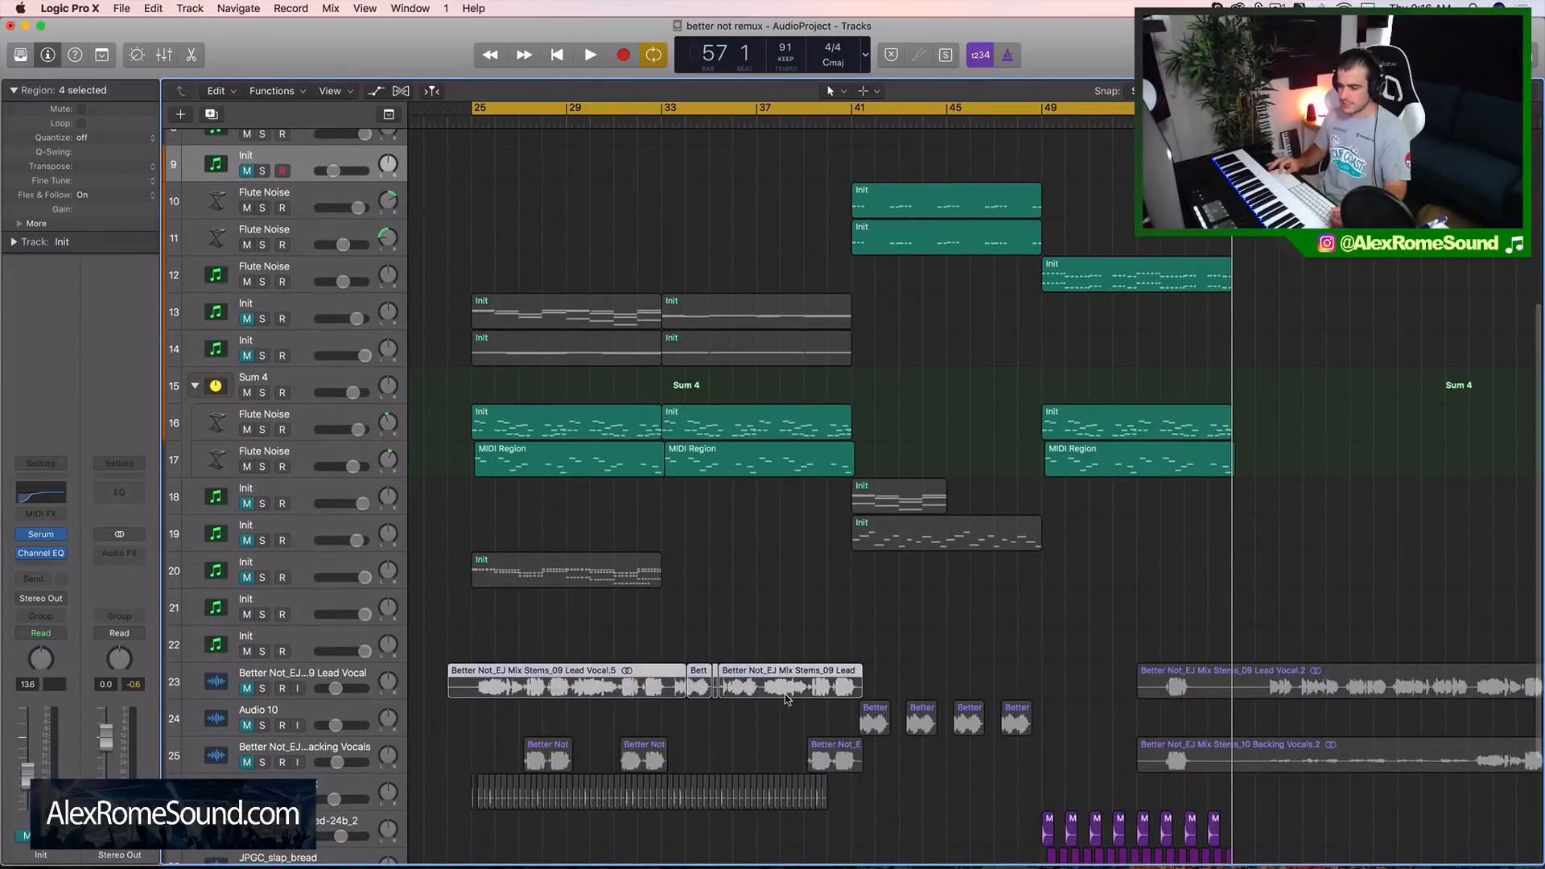
pyautogui.moveTo(817, 602); pyautogui.dragTo(837, 749)
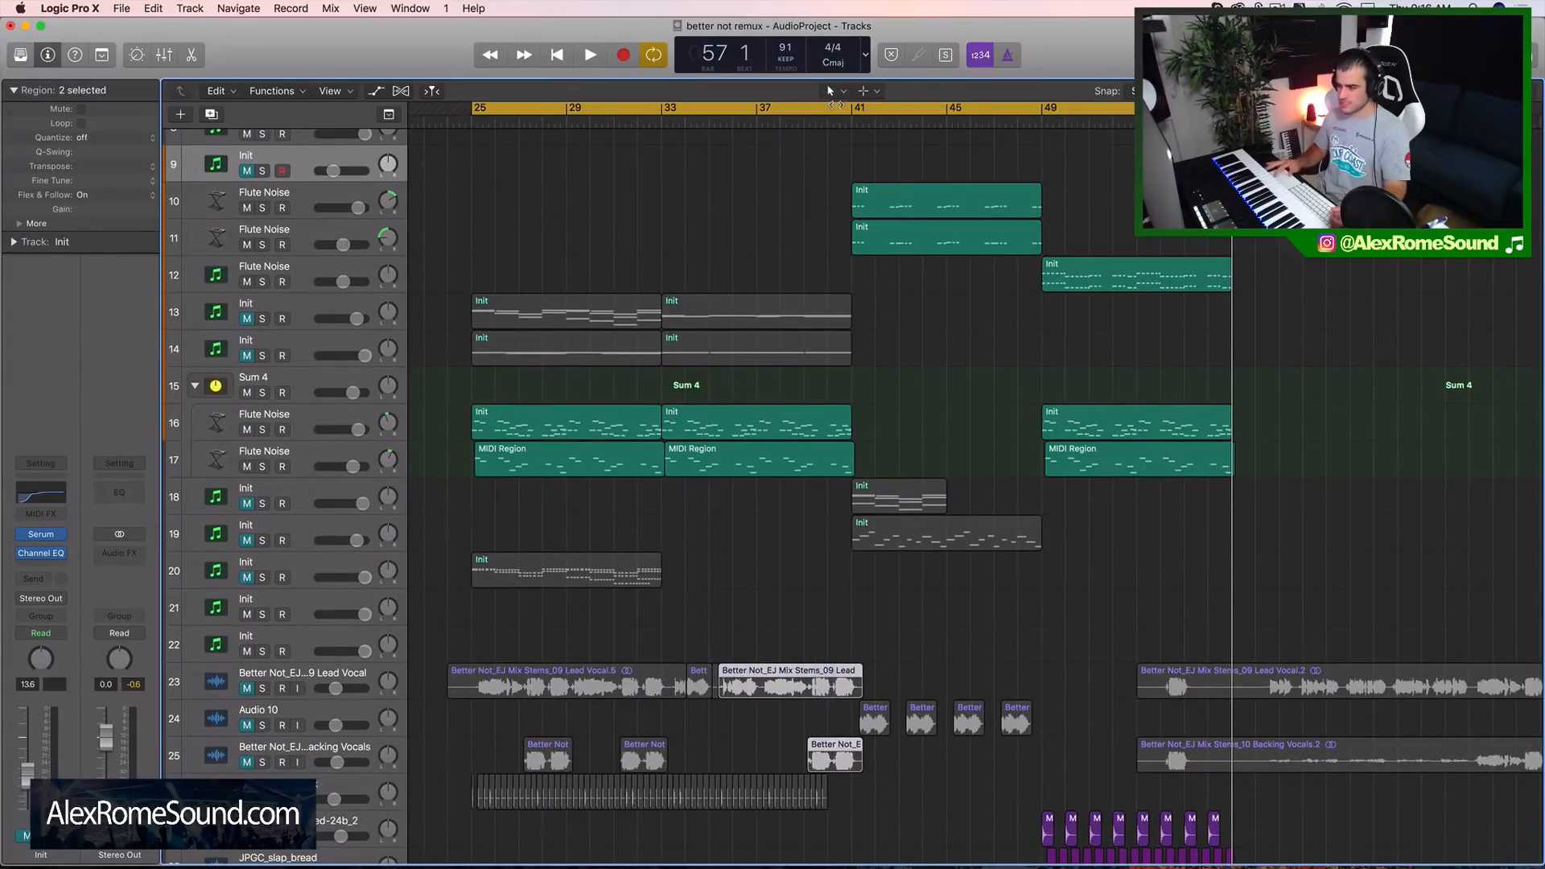
# Step: Move the playhead from the end of bar 40 through bar 46 to bar 50, selecting the four vocal regions on Audio 10 along the way
pyautogui.click(851, 126)
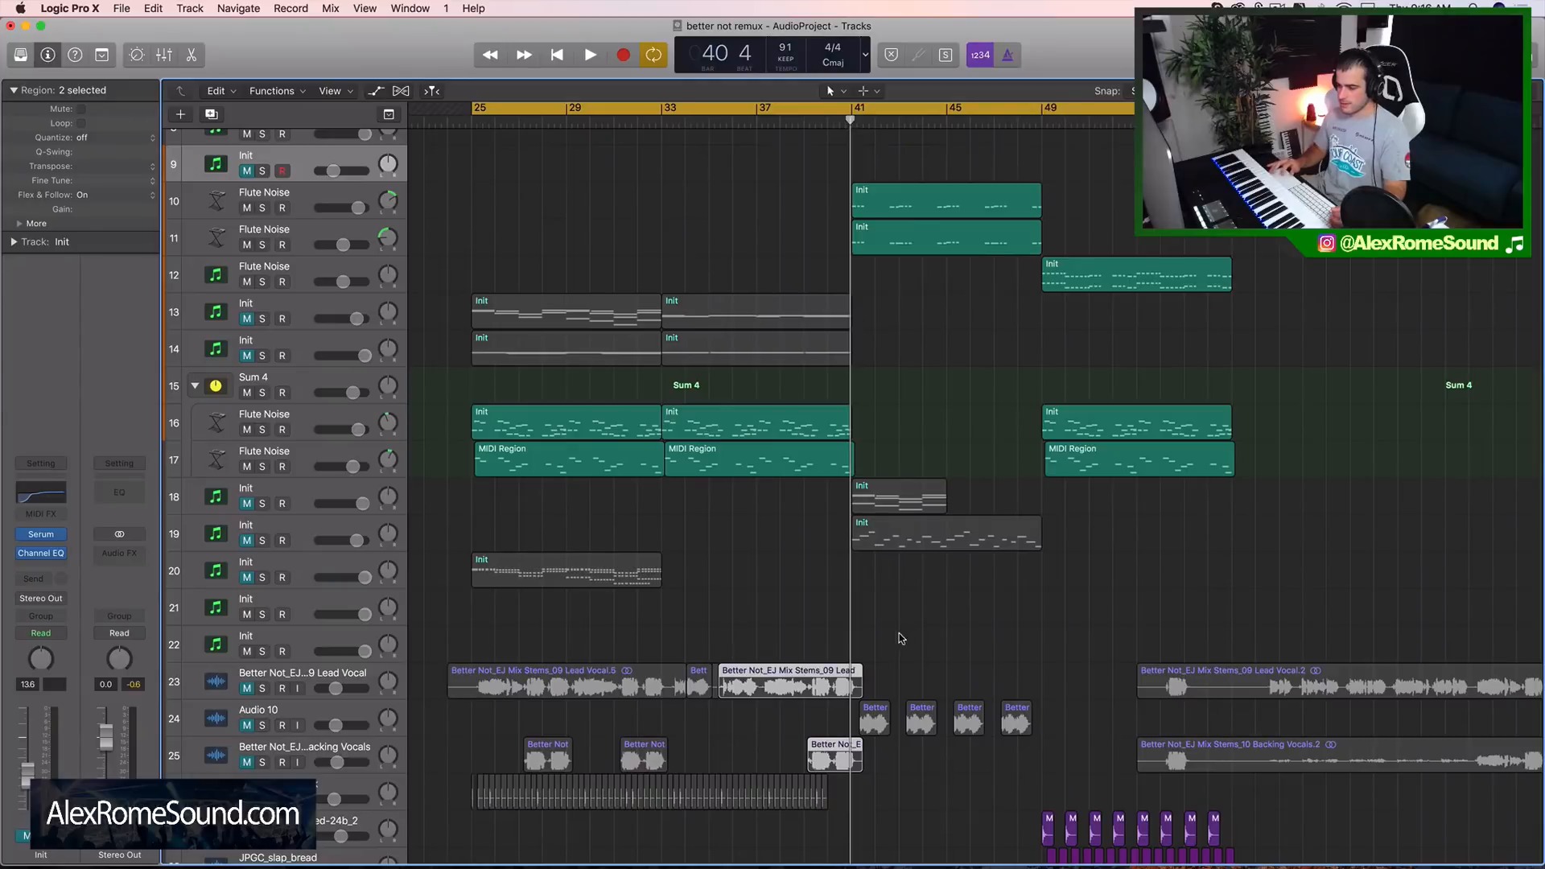
pyautogui.moveTo(857, 135); pyautogui.dragTo(977, 140)
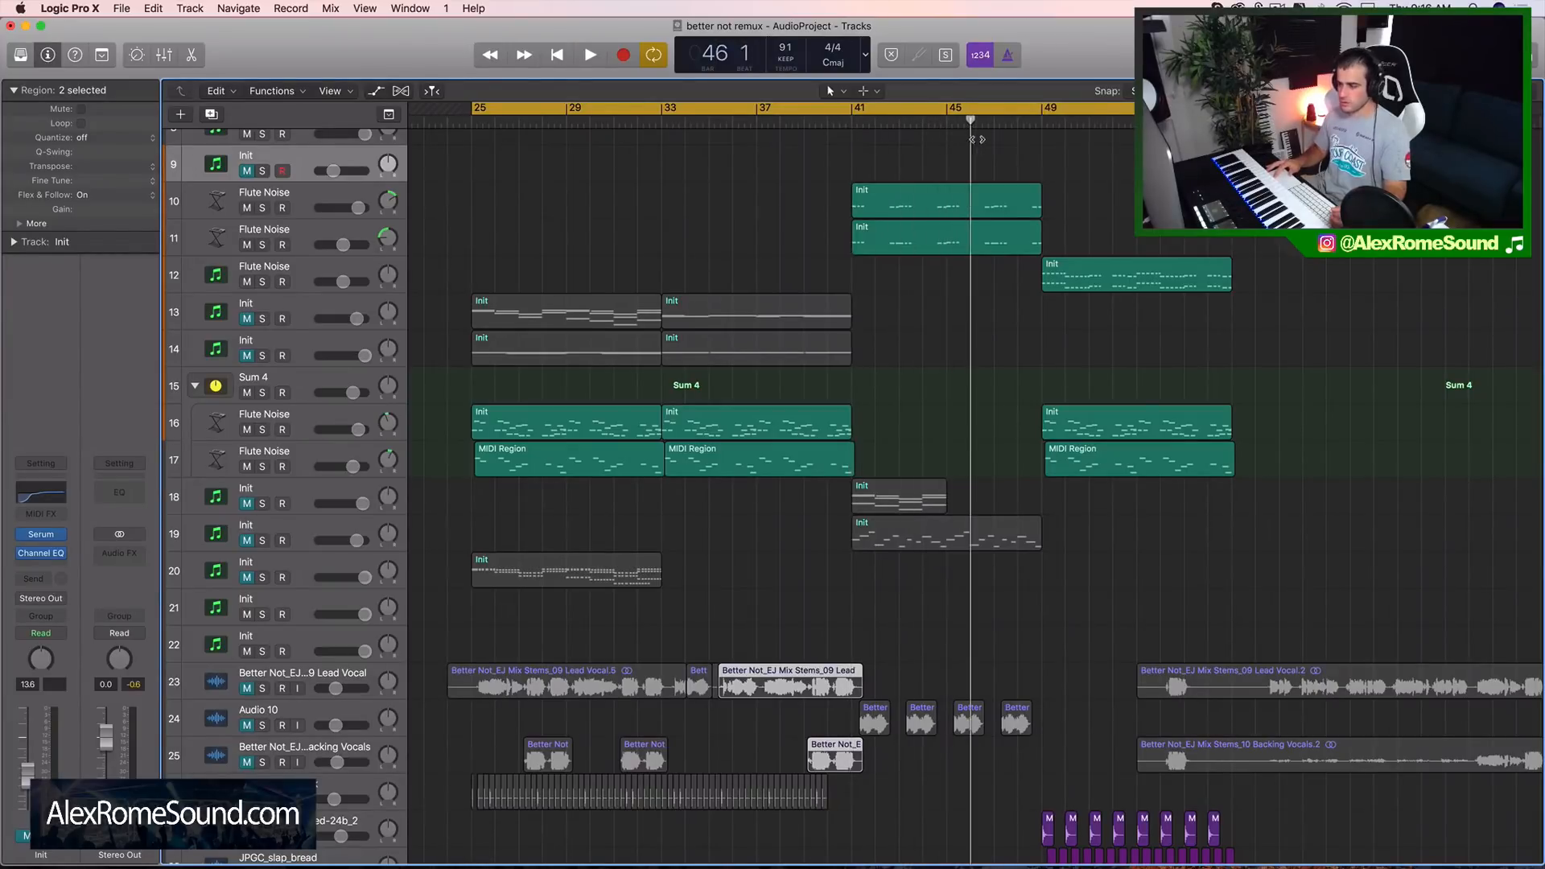
pyautogui.moveTo(883, 686); pyautogui.dragTo(1032, 741)
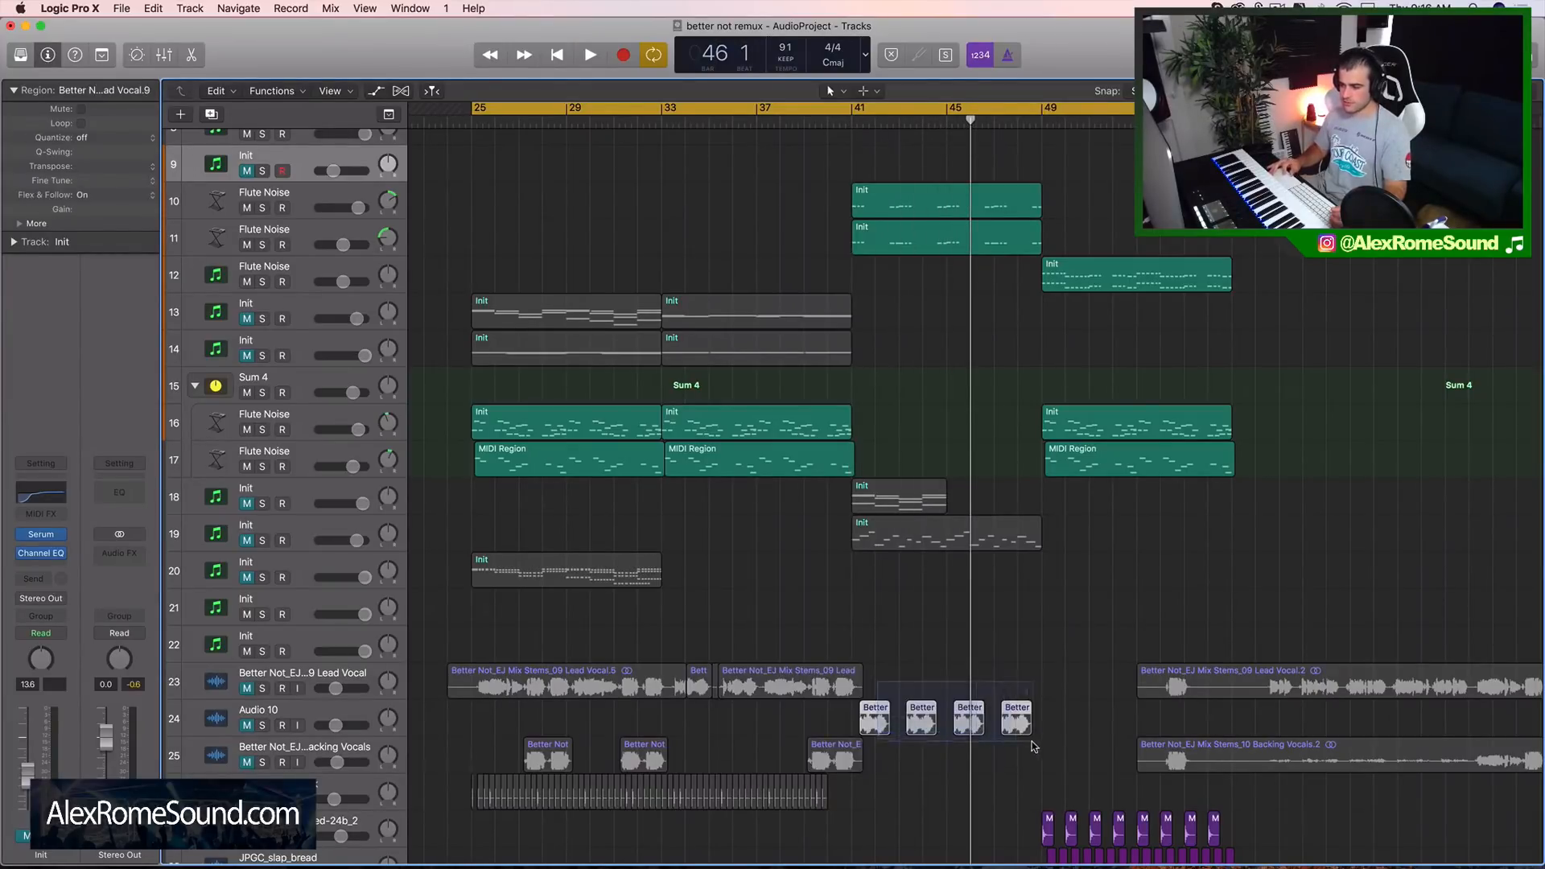
pyautogui.hscroll(5, 1038, 747)
pyautogui.hscroll(1, 1038, 749)
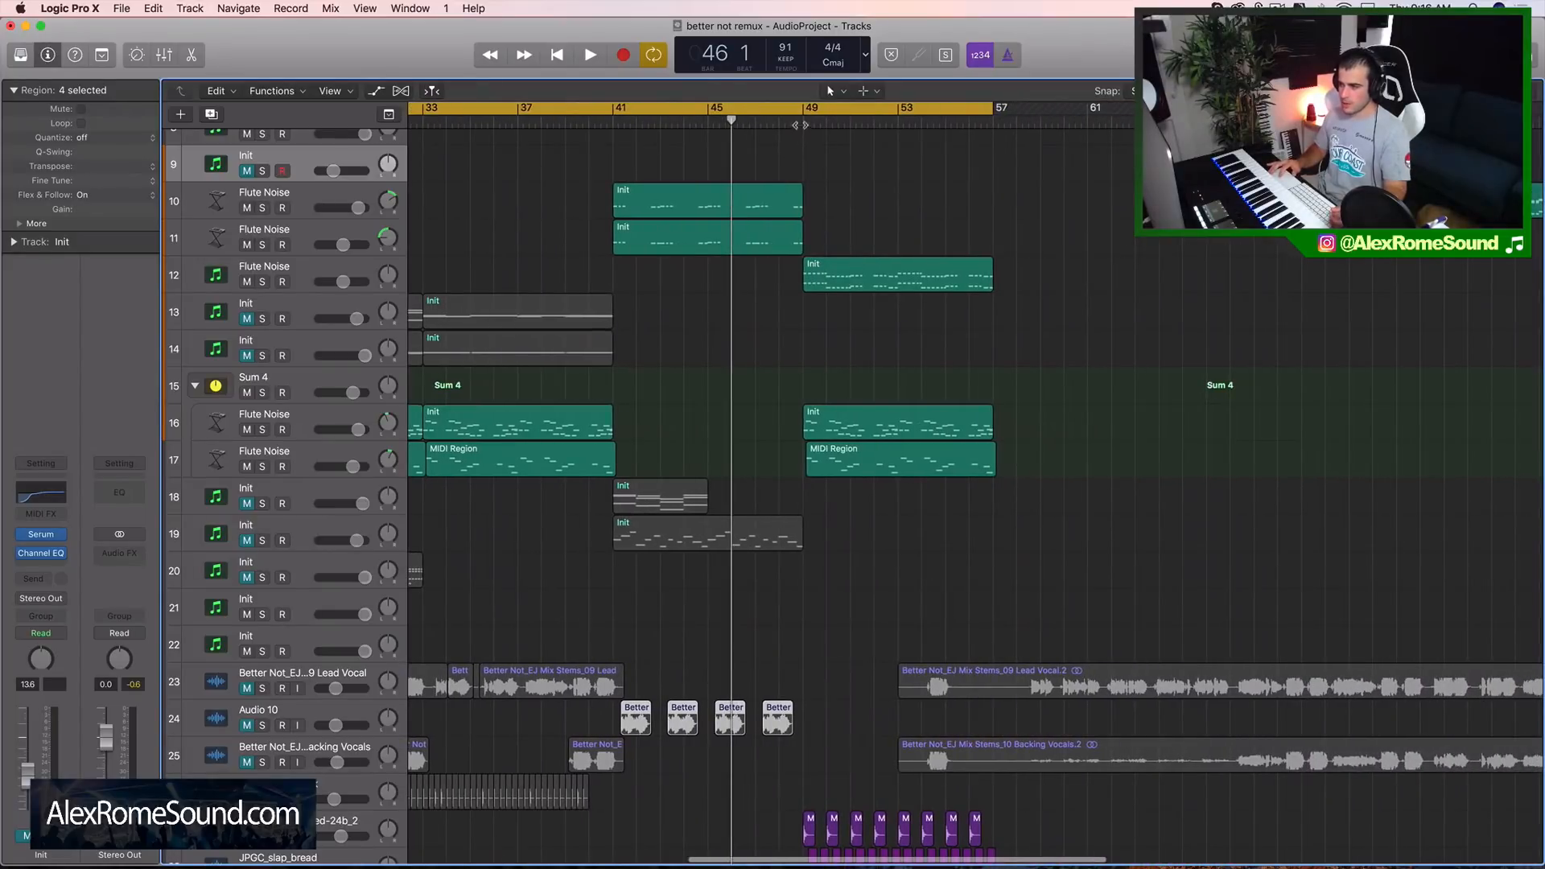
pyautogui.moveTo(801, 125); pyautogui.dragTo(838, 122)
# Step: Compare the Flute Noise layers again by selecting the bars 25 to 41 group, the bar 41 pair and the three bar 49 regions
pyautogui.hscroll(-3, 811, 332)
pyautogui.scroll(1, 810, 332)
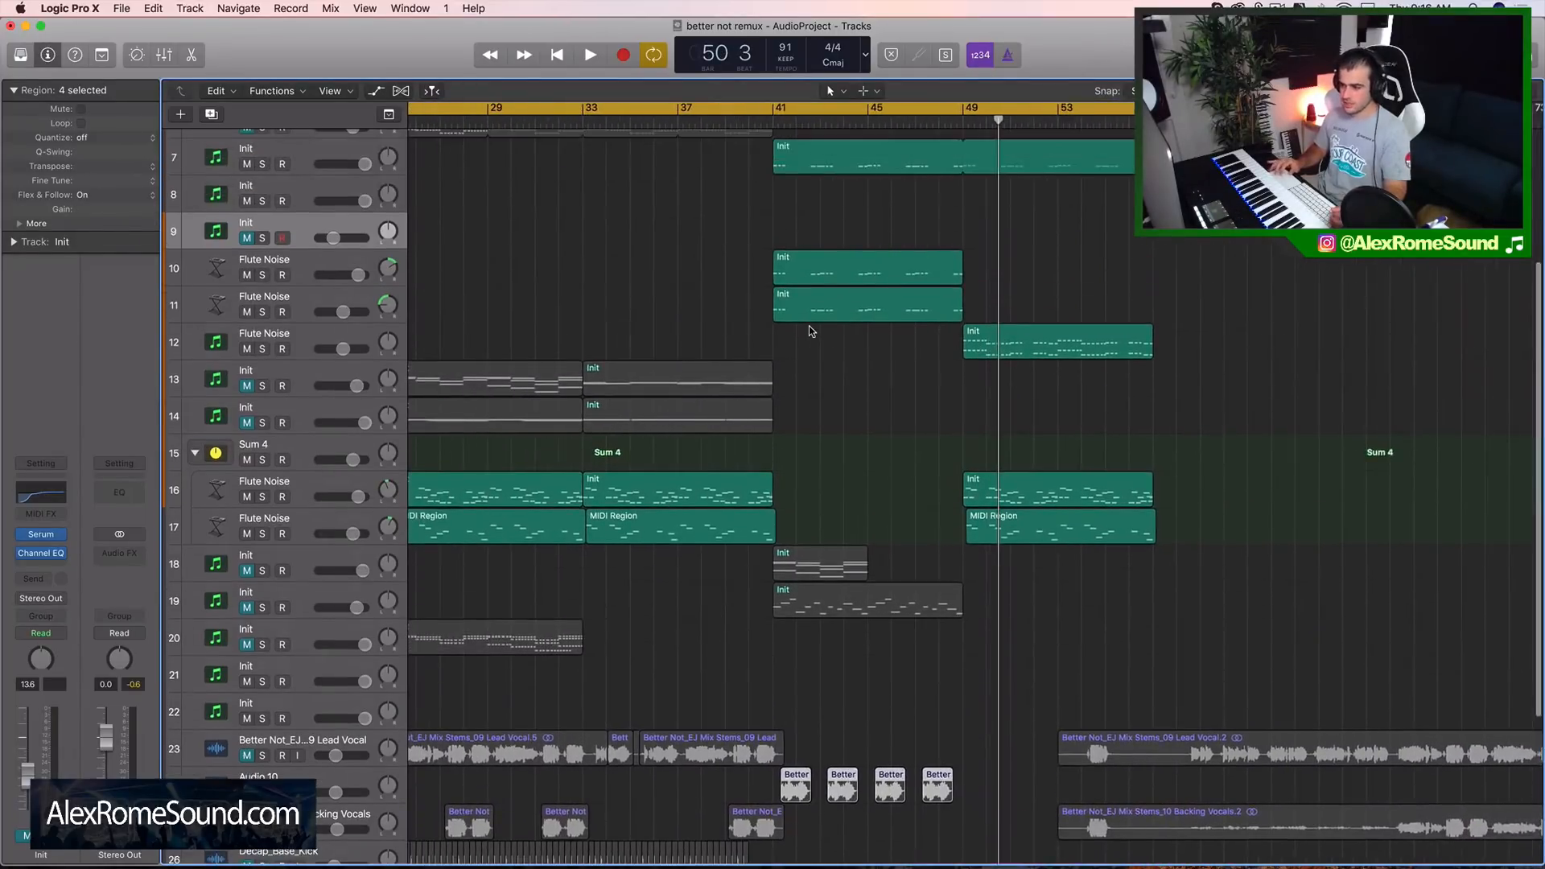
pyautogui.hscroll(-2, 811, 330)
pyautogui.moveTo(528, 469); pyautogui.dragTo(815, 538)
pyautogui.moveTo(966, 219); pyautogui.dragTo(1049, 329)
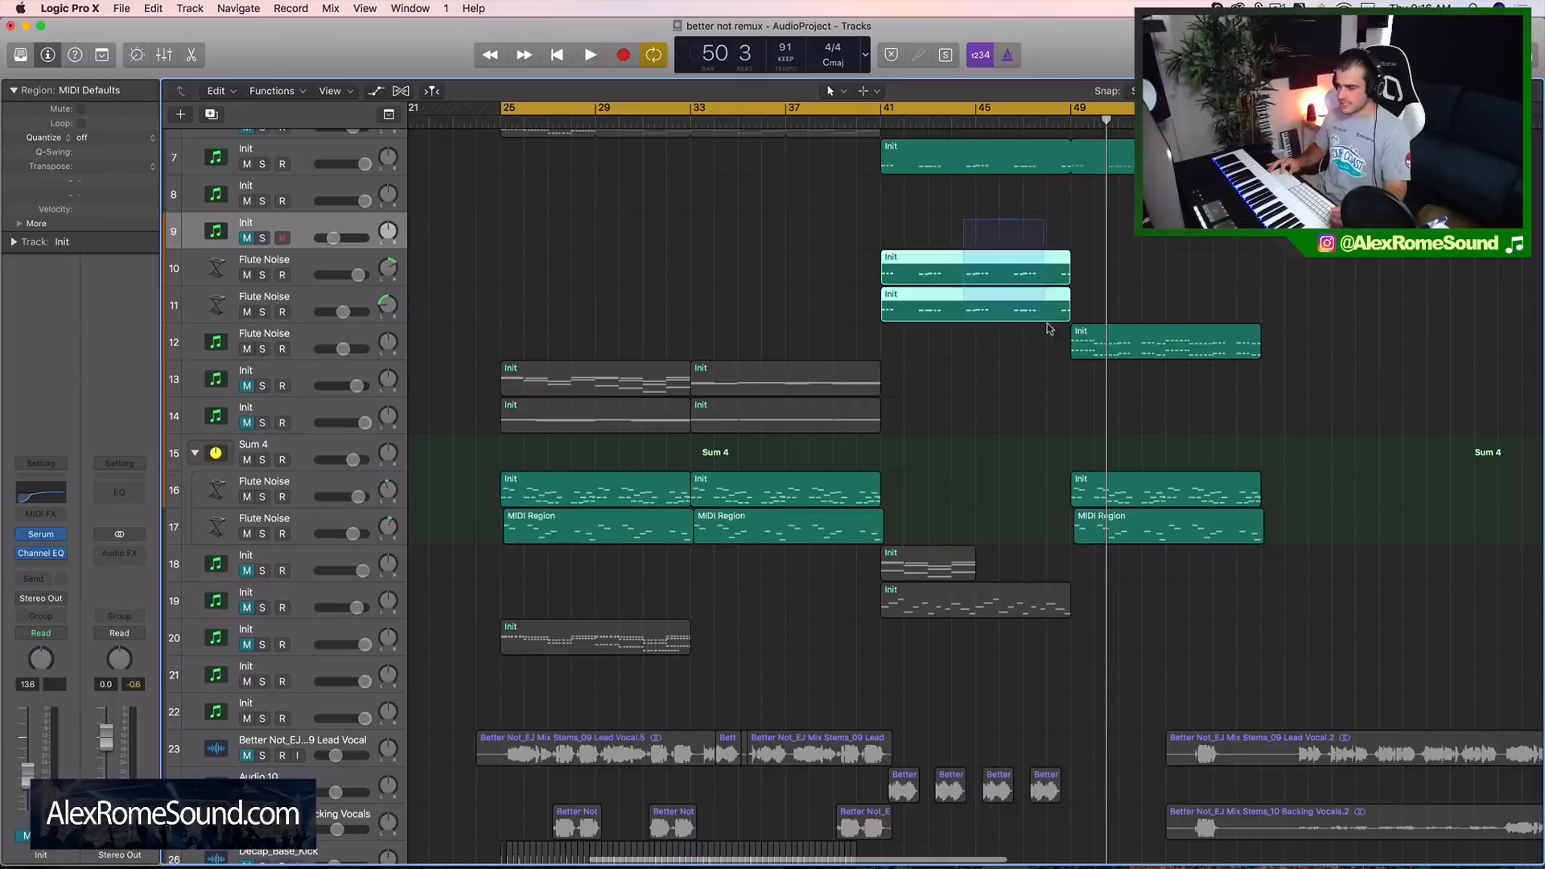
pyautogui.moveTo(1115, 274); pyautogui.dragTo(1232, 527)
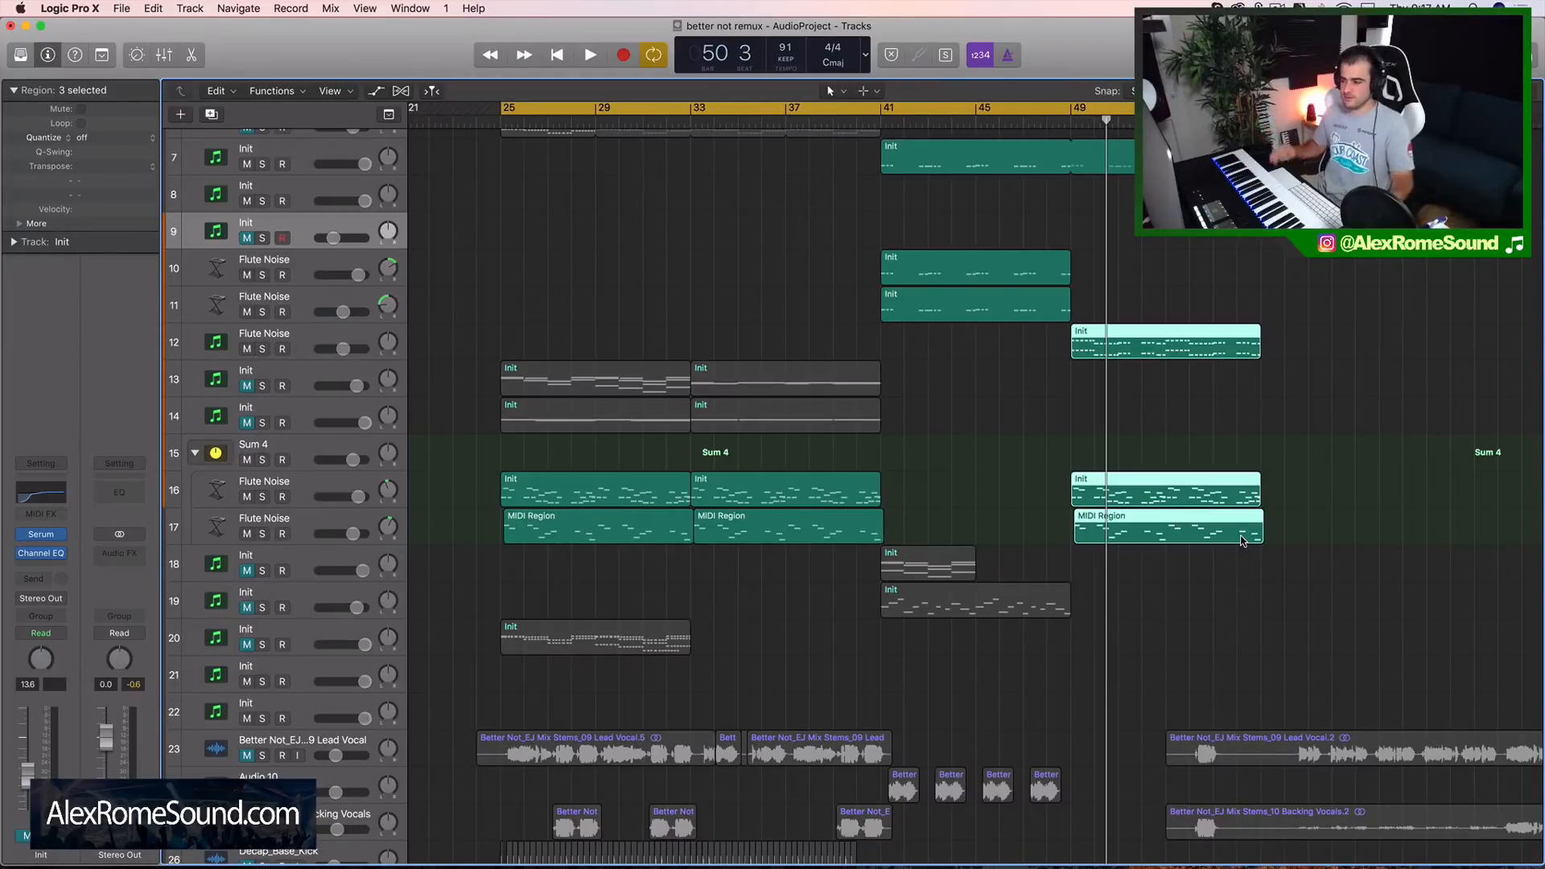
# Step: Select the two bar 41 regions on the LD BottleBlower and Chord tracks
pyautogui.scroll(5, 1241, 541)
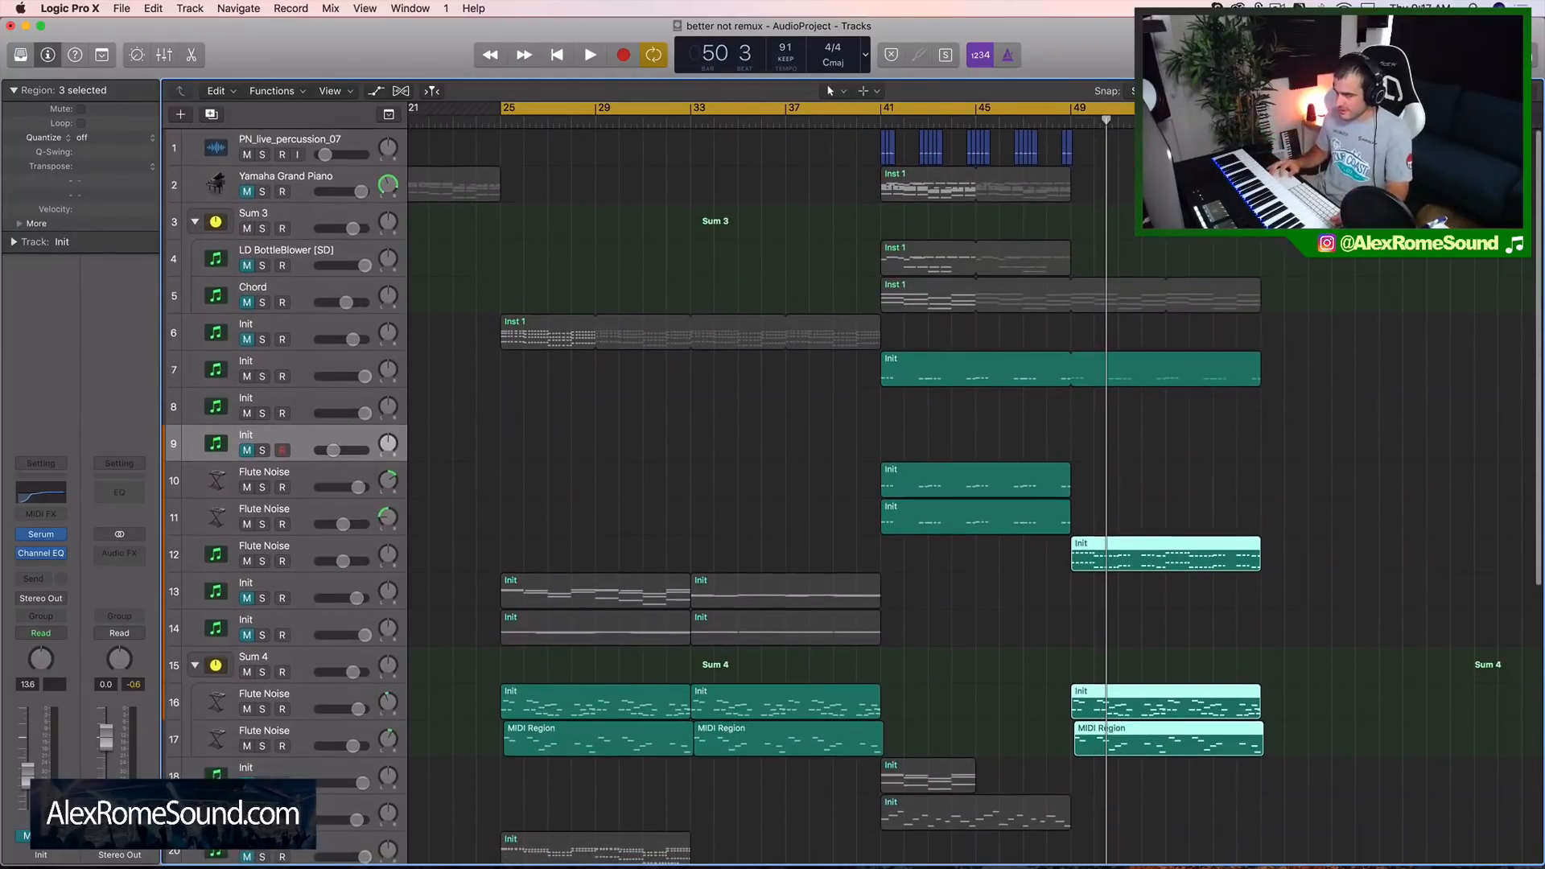
pyautogui.moveTo(1293, 301); pyautogui.dragTo(660, 261)
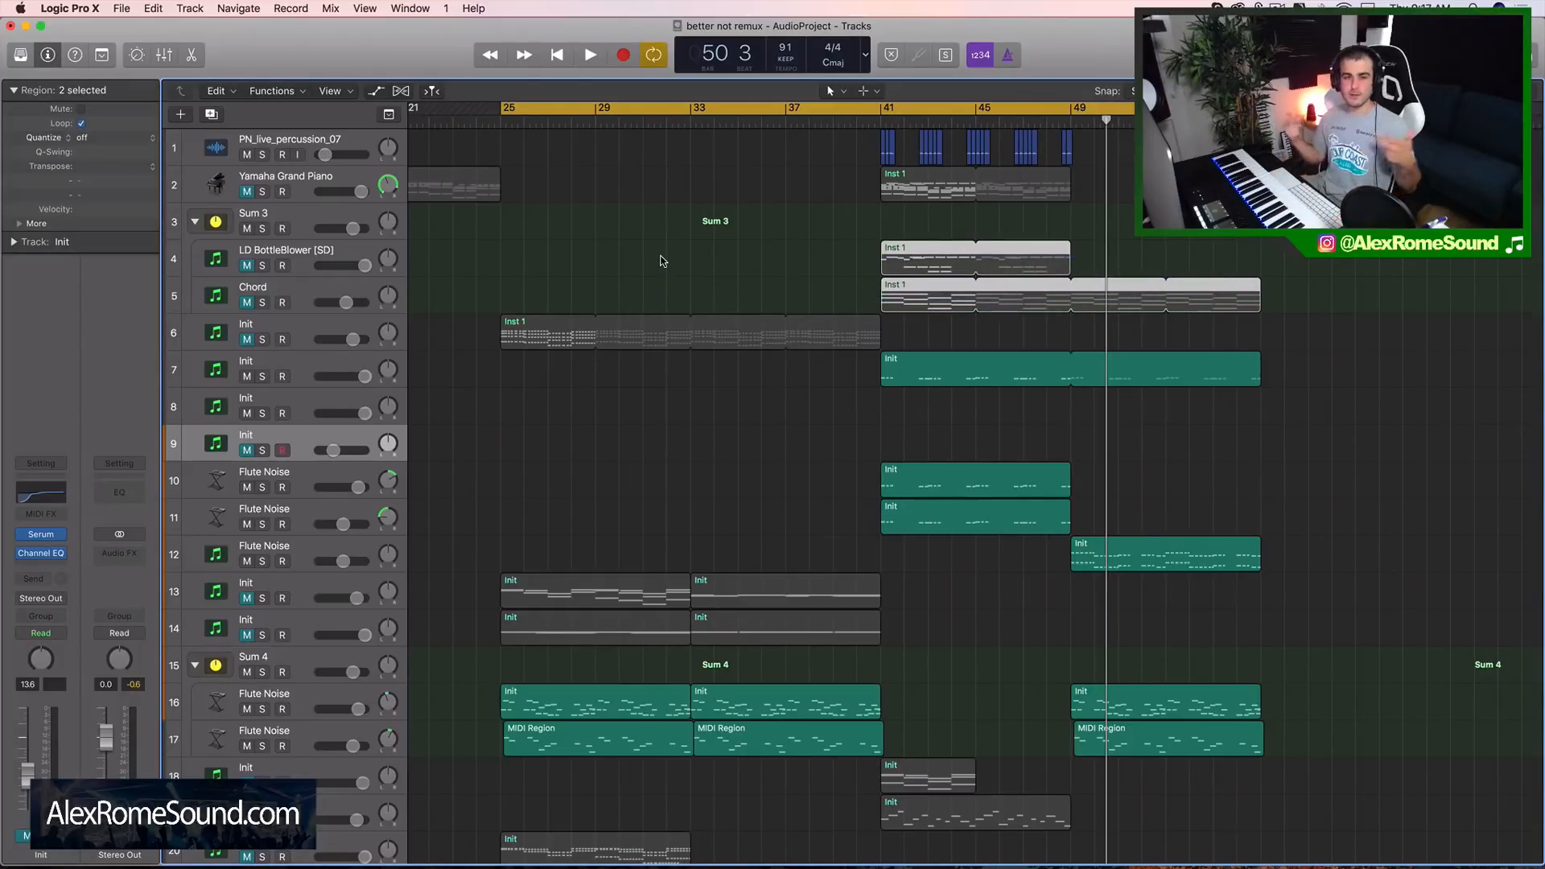